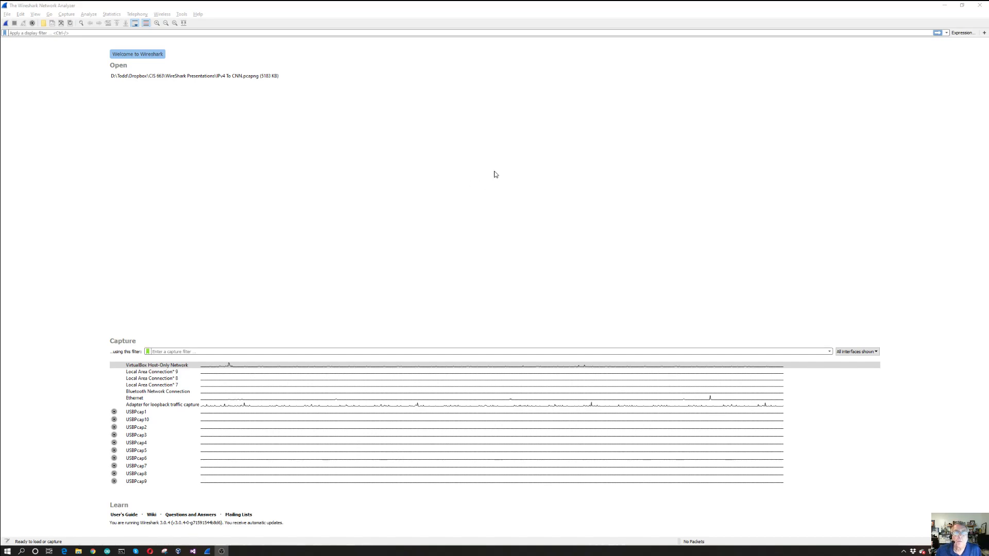
Switch to the browser and go to the Download Wireshark section of wireshark.org
{"action": "key", "text": "alt+Tab"}
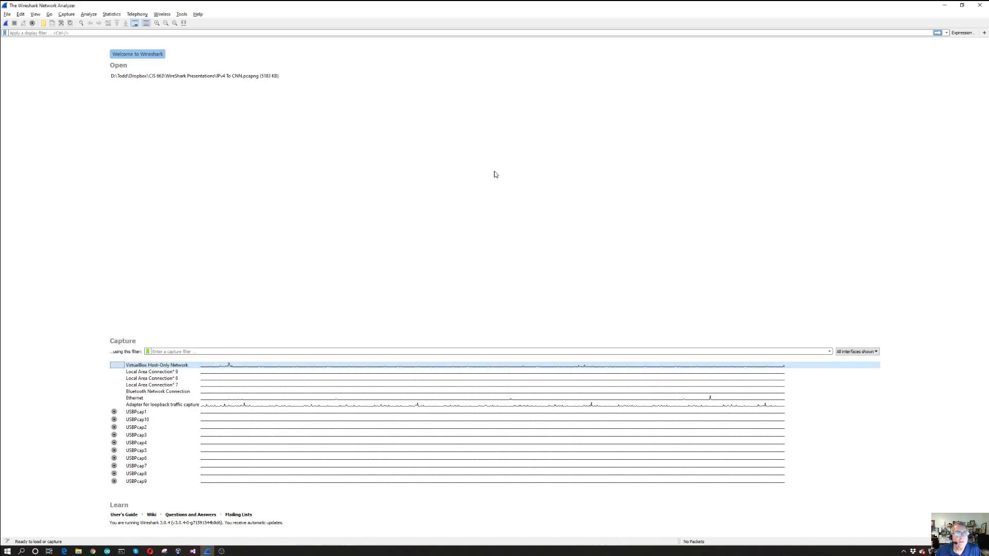
{"action": "key", "text": "alt+Tab"}
{"action": "key", "text": "Tab"}
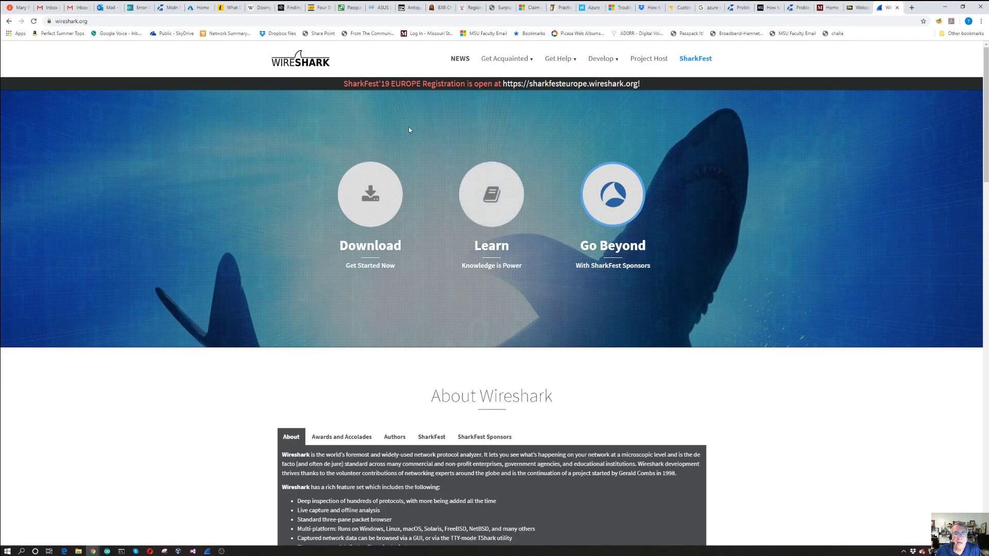
{"action": "left_click", "coordinate": [370, 192]}
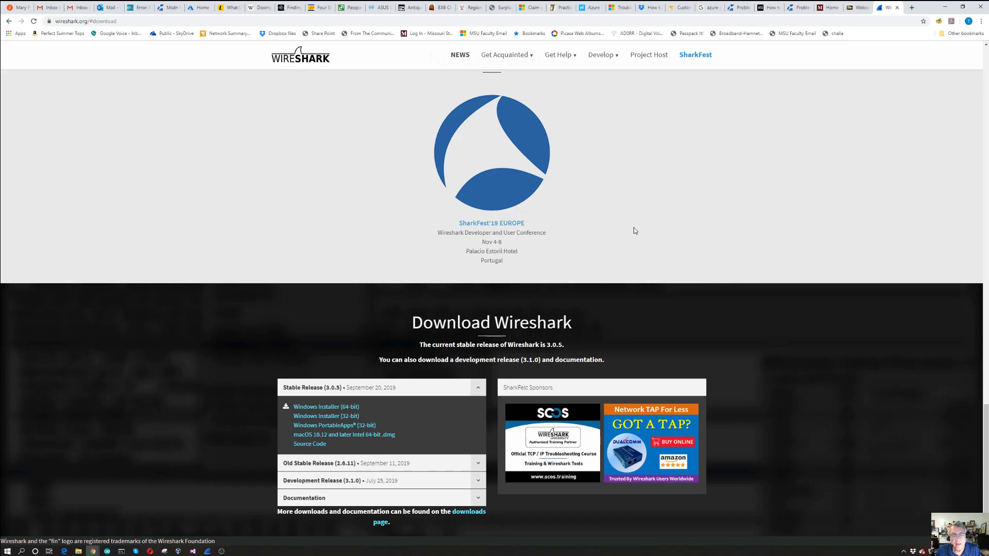
Switch back to Wireshark and open the recent capture file IPv4 To CNN.pcapng
{"action": "key", "text": "alt+Tab"}
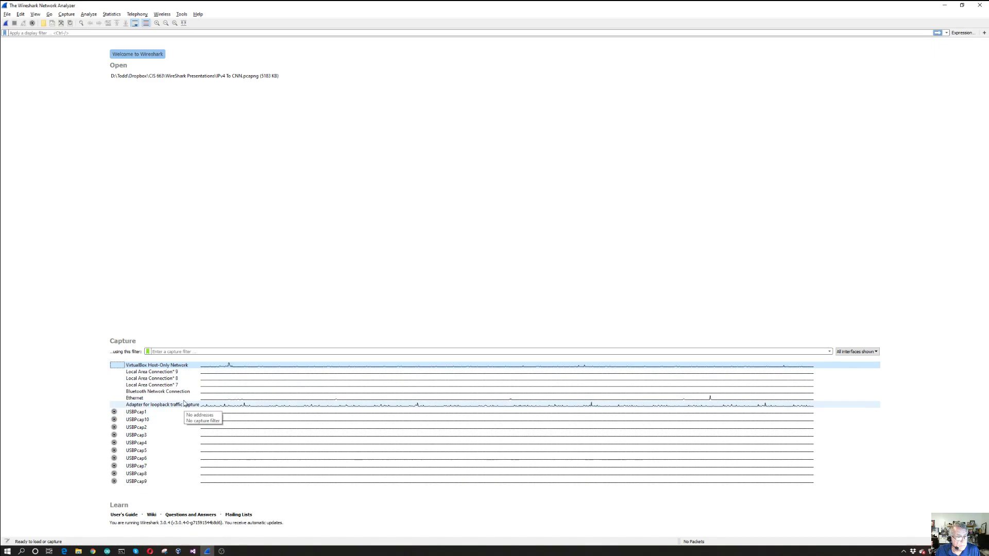
{"action": "double_click", "coordinate": [124, 77]}
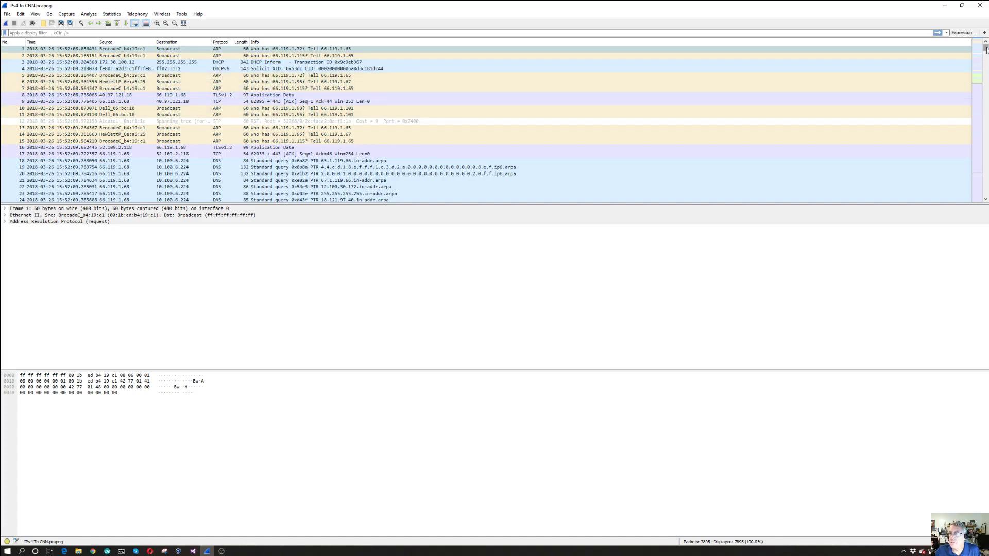
Look through the capture's packet list from start to end and select packet 51, the NBNS name query
{"action": "left_click_drag", "start_coordinate": [985, 49], "coordinate": [985, 191]}
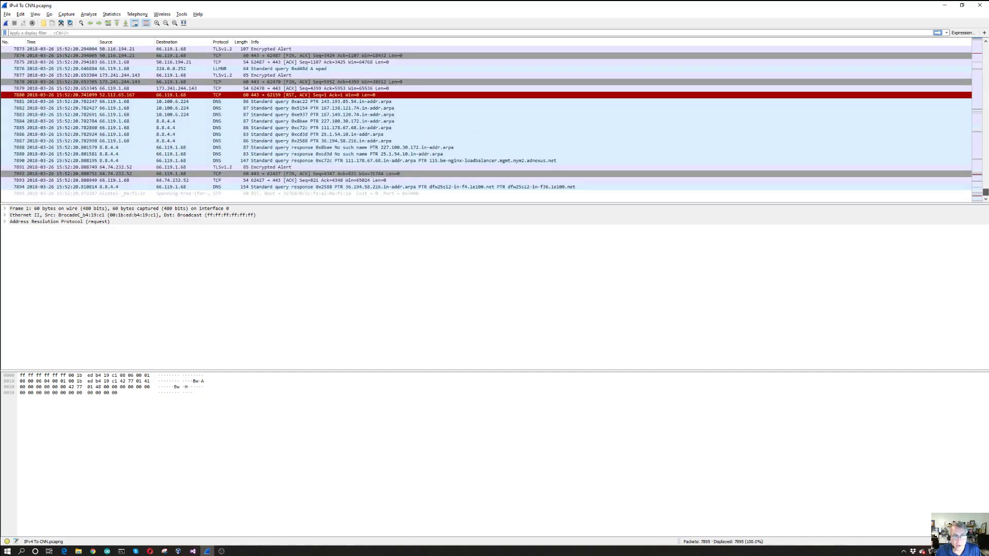
{"action": "left_click_drag", "start_coordinate": [985, 192], "coordinate": [985, 47]}
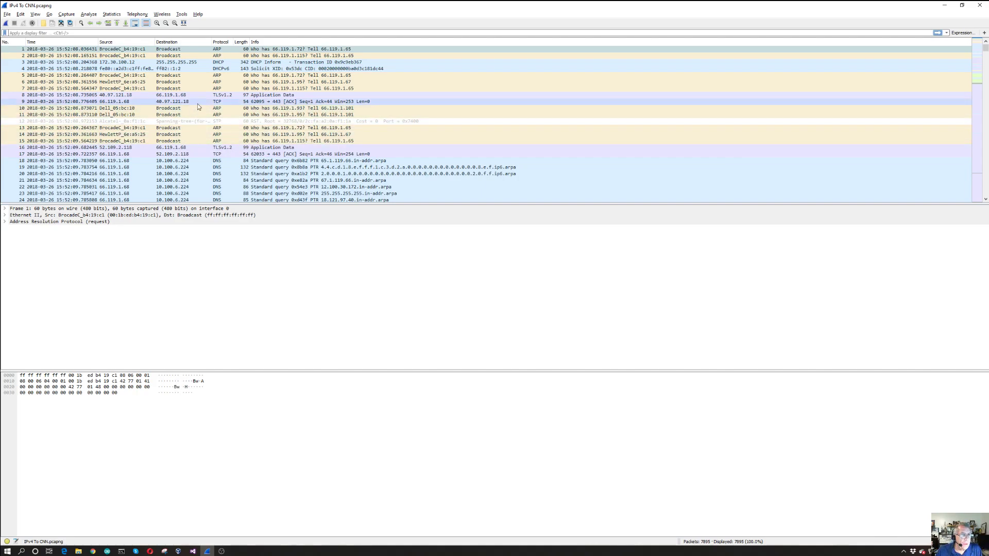
{"action": "scroll", "coordinate": [233, 115], "scroll_direction": "down", "scroll_amount": 4}
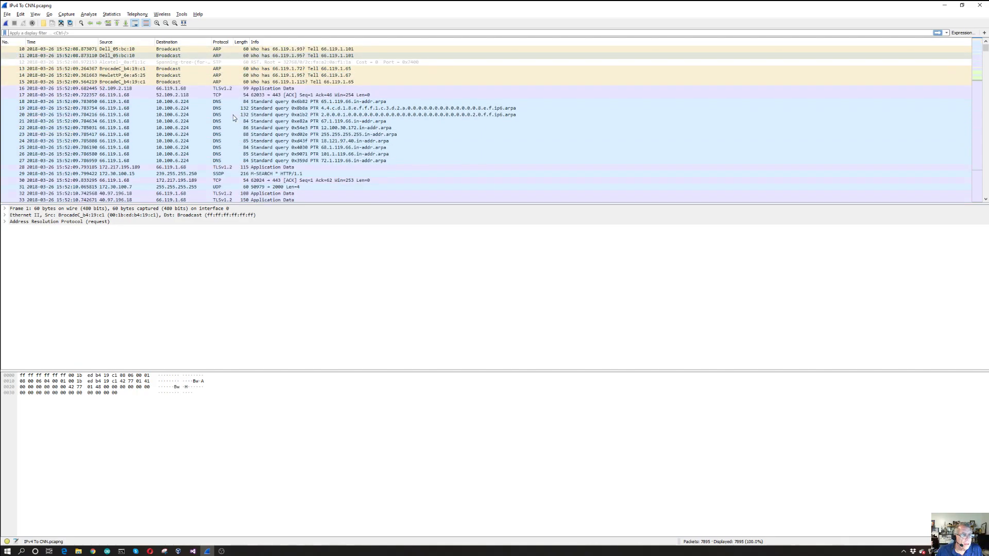
{"action": "scroll", "coordinate": [233, 115], "scroll_direction": "down", "scroll_amount": 8}
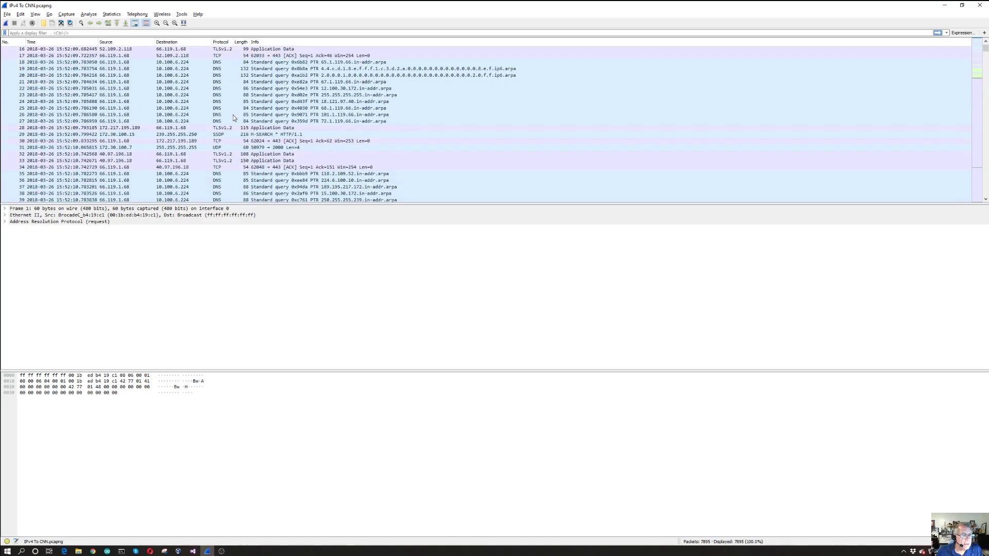
{"action": "scroll", "coordinate": [233, 115], "scroll_direction": "down", "scroll_amount": 1}
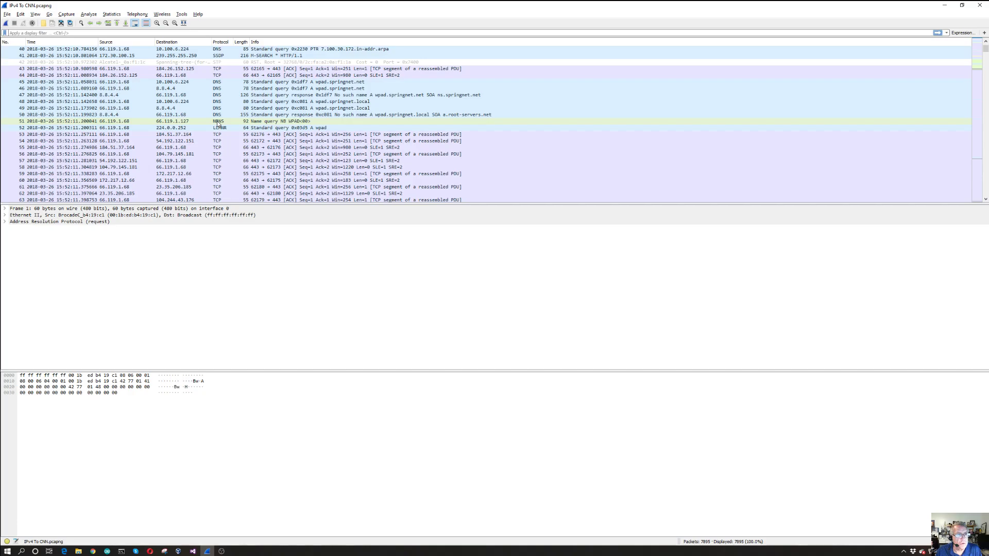
{"action": "left_click", "coordinate": [219, 123]}
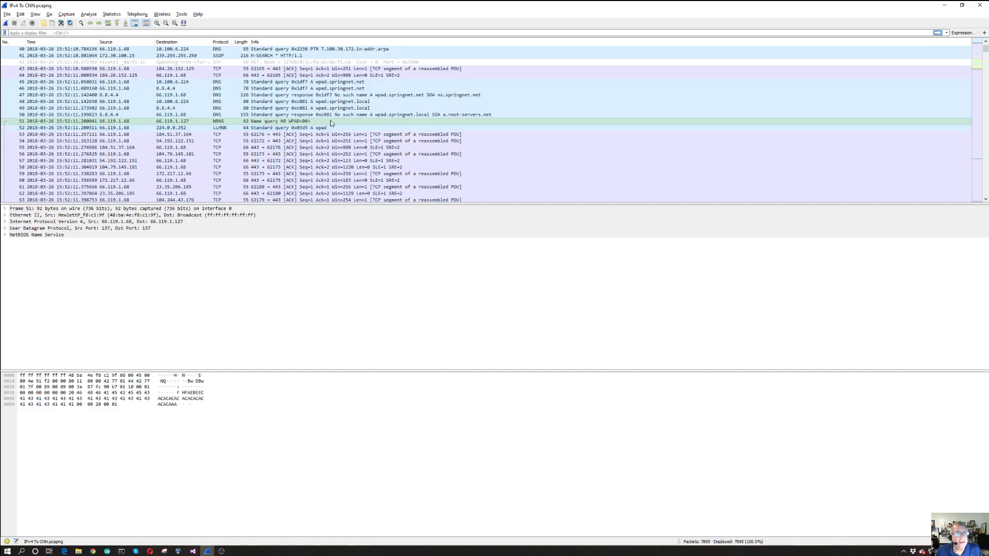
Switch to the browser and search for "nbns" in a new tab
{"action": "key", "text": "alt+Tab"}
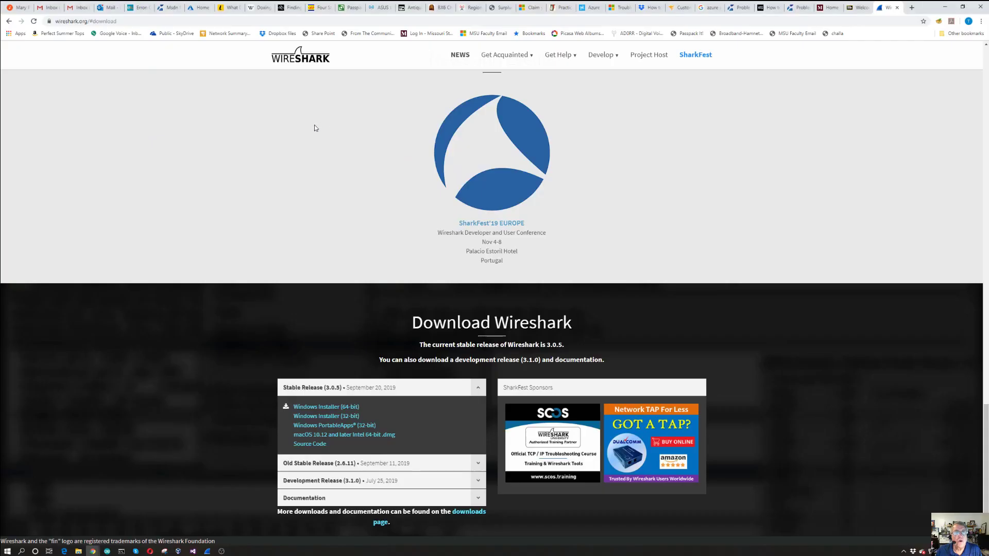
{"action": "left_click", "coordinate": [912, 7]}
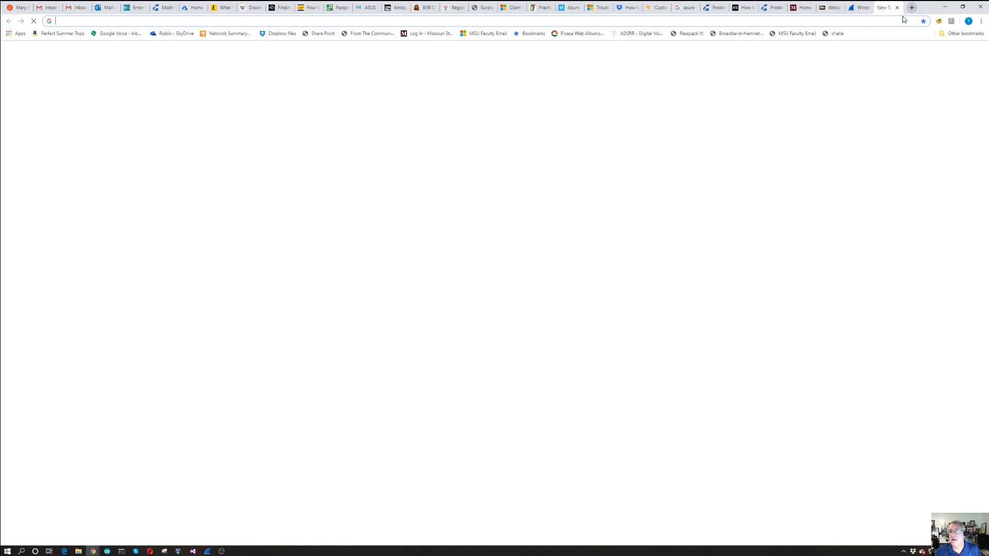
{"action": "type", "text": "nbns"}
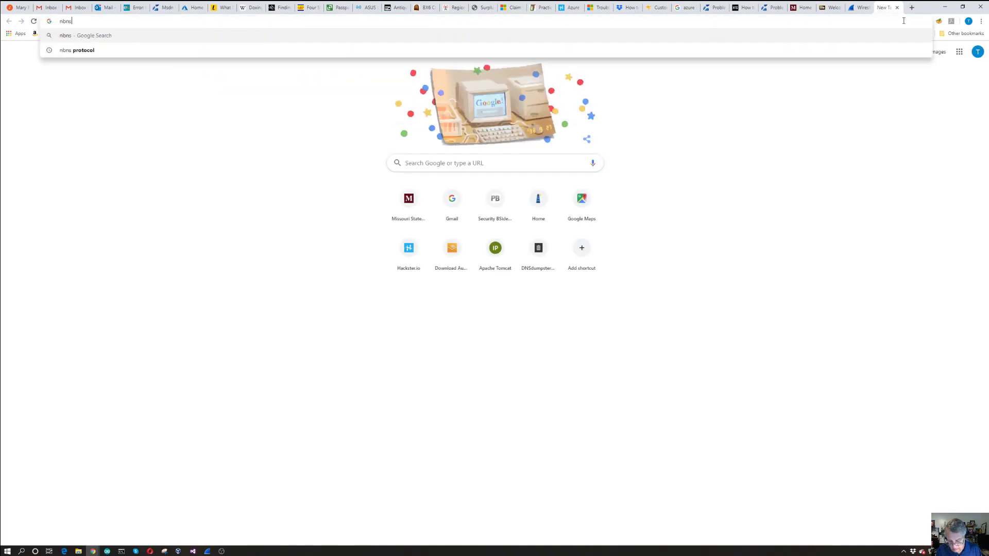
{"action": "key", "text": "Return"}
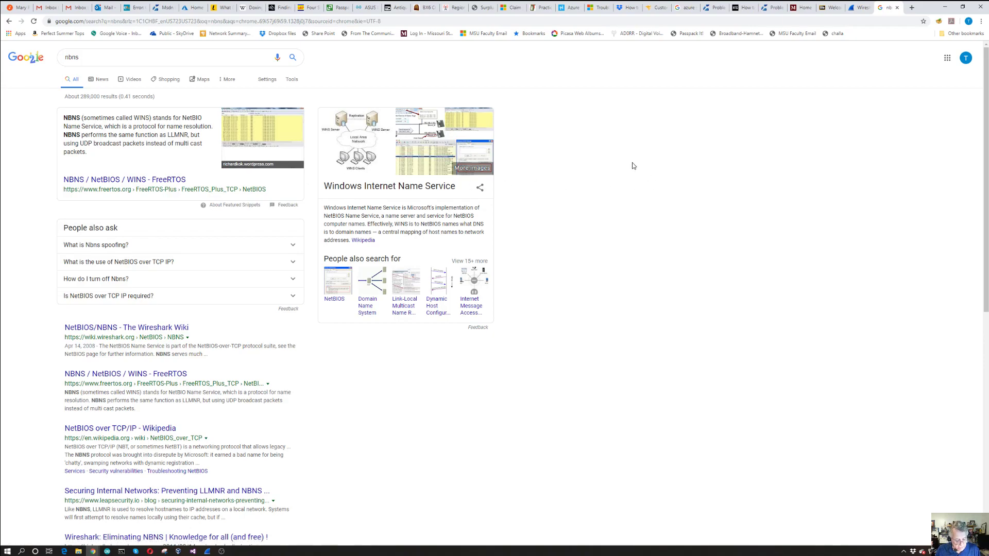
Switch back to Wireshark and examine the packets following packet 51, as well as that packet's frame details
{"action": "key", "text": "alt+Tab"}
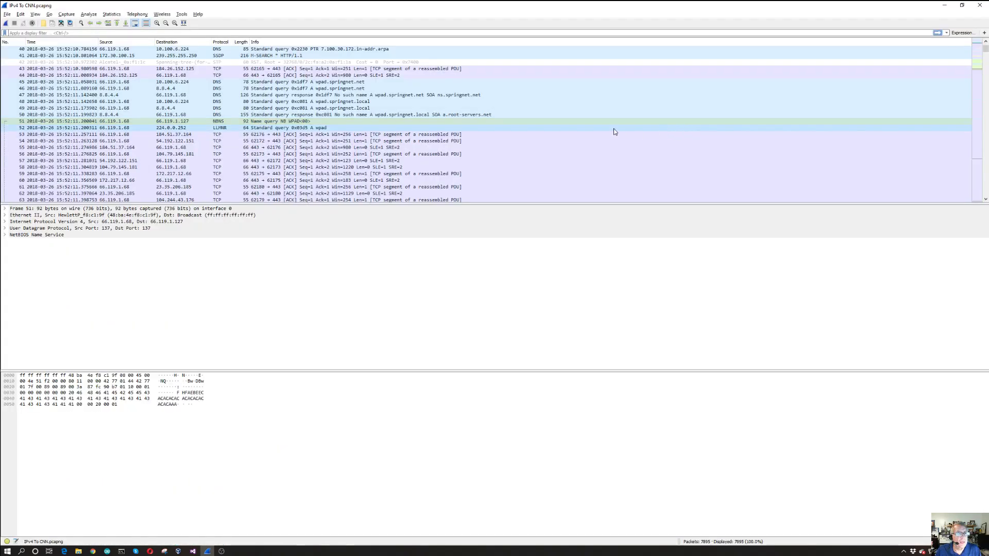
{"action": "scroll", "coordinate": [614, 132], "scroll_direction": "down", "scroll_amount": 4}
{"action": "scroll", "coordinate": [614, 131], "scroll_direction": "down", "scroll_amount": 4}
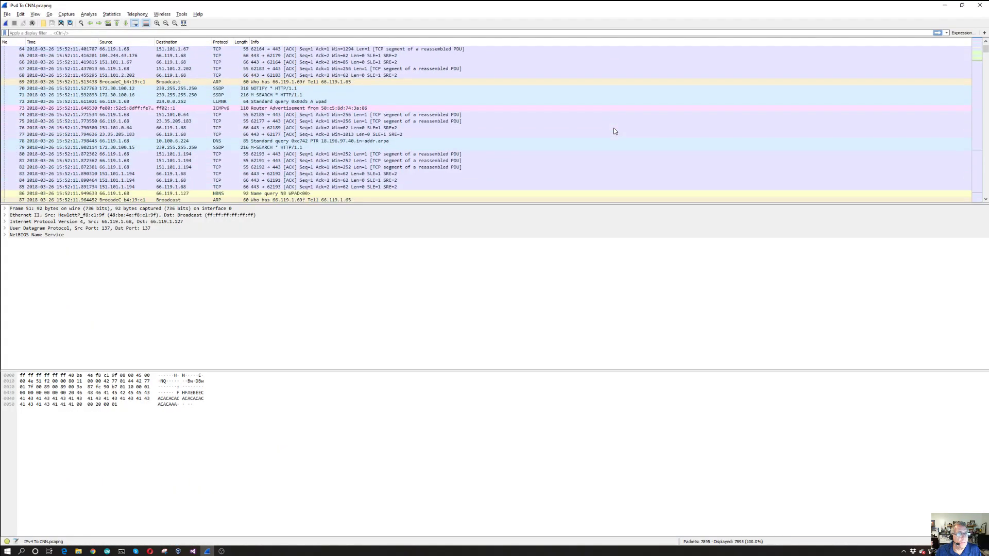
{"action": "scroll", "coordinate": [614, 131], "scroll_direction": "down", "scroll_amount": 1}
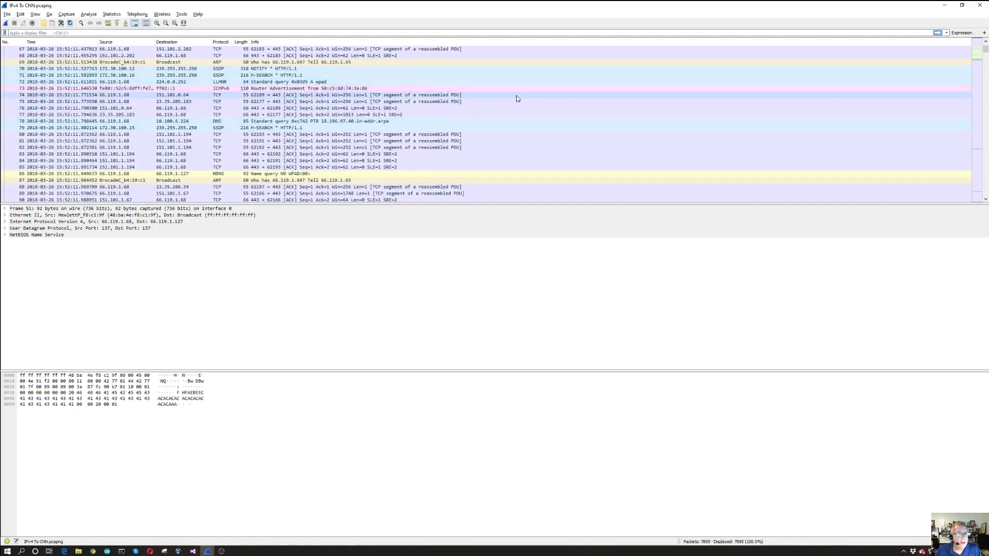
{"action": "scroll", "coordinate": [517, 98], "scroll_direction": "down", "scroll_amount": 1}
{"action": "scroll", "coordinate": [516, 94], "scroll_direction": "down", "scroll_amount": 2}
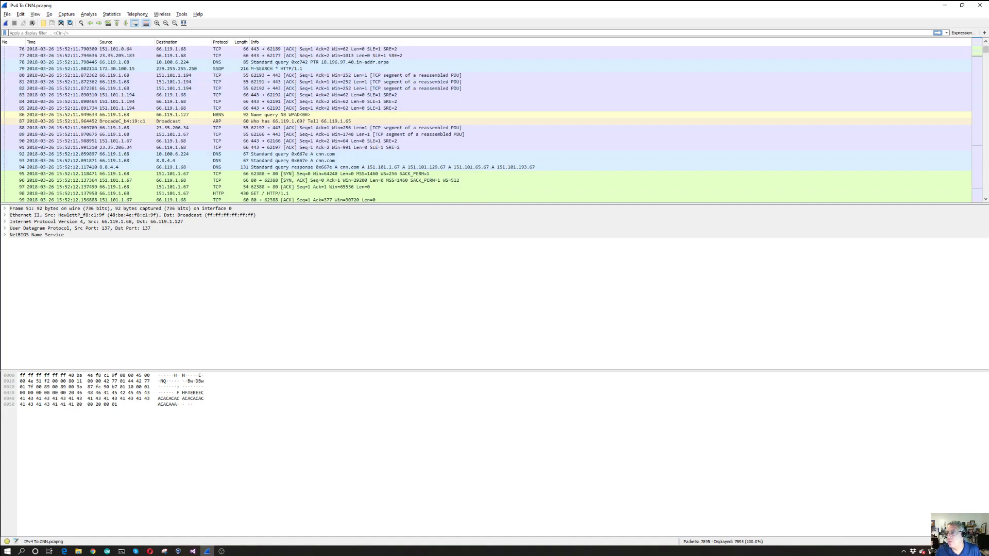
{"action": "left_click_drag", "start_coordinate": [986, 50], "coordinate": [986, 44]}
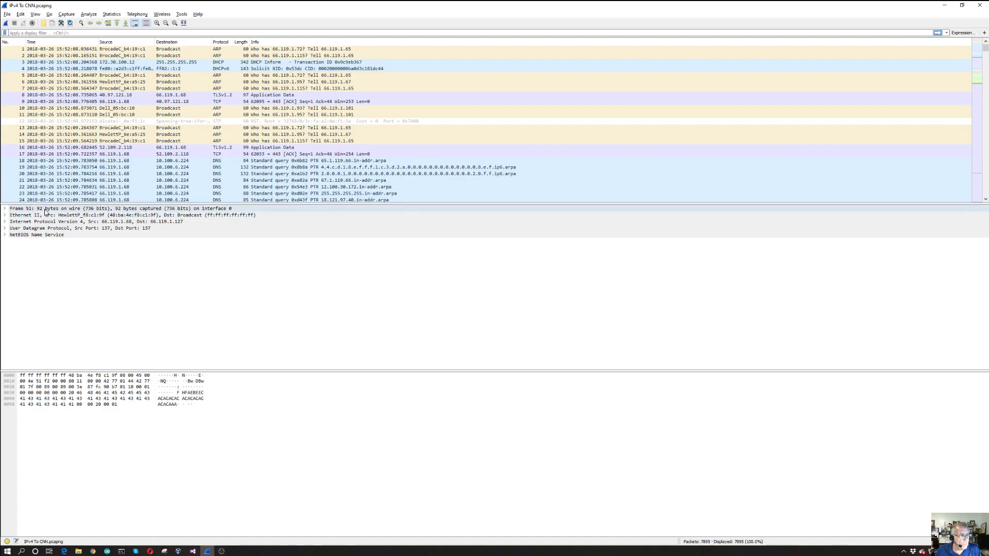
{"action": "left_click", "coordinate": [4, 209]}
{"action": "left_click", "coordinate": [4, 209]}
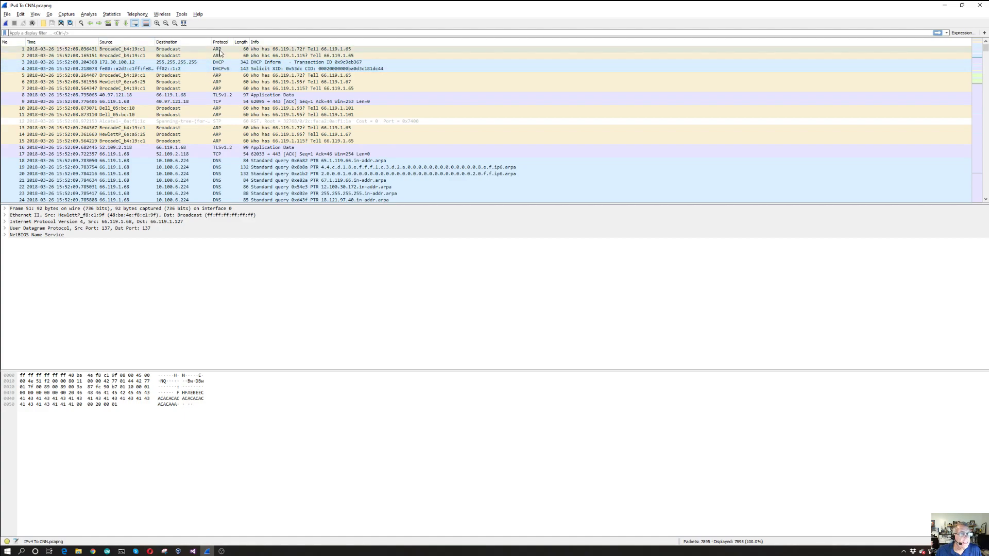
Apply the display filter "arp" to the packet list
{"action": "left_click", "coordinate": [100, 32]}
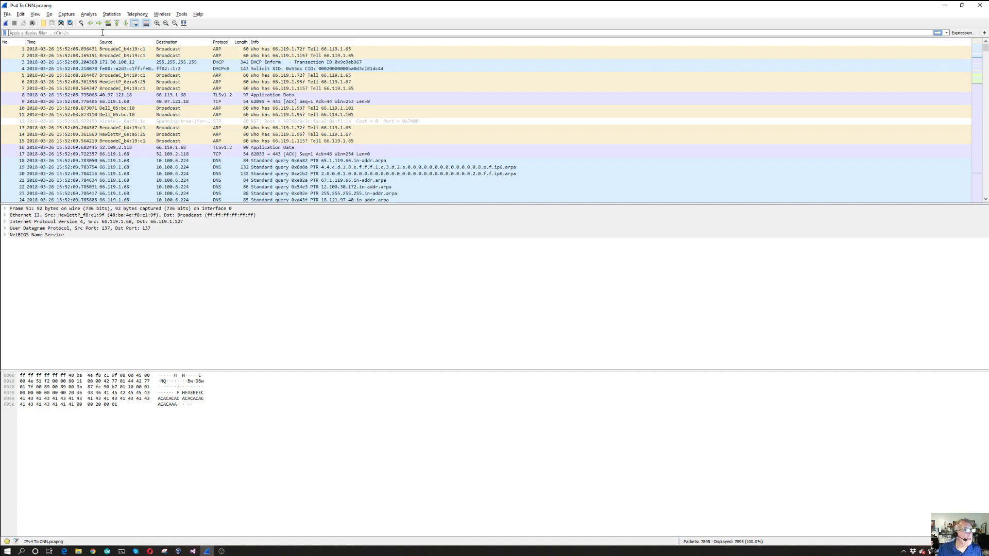
{"action": "type", "text": "arp"}
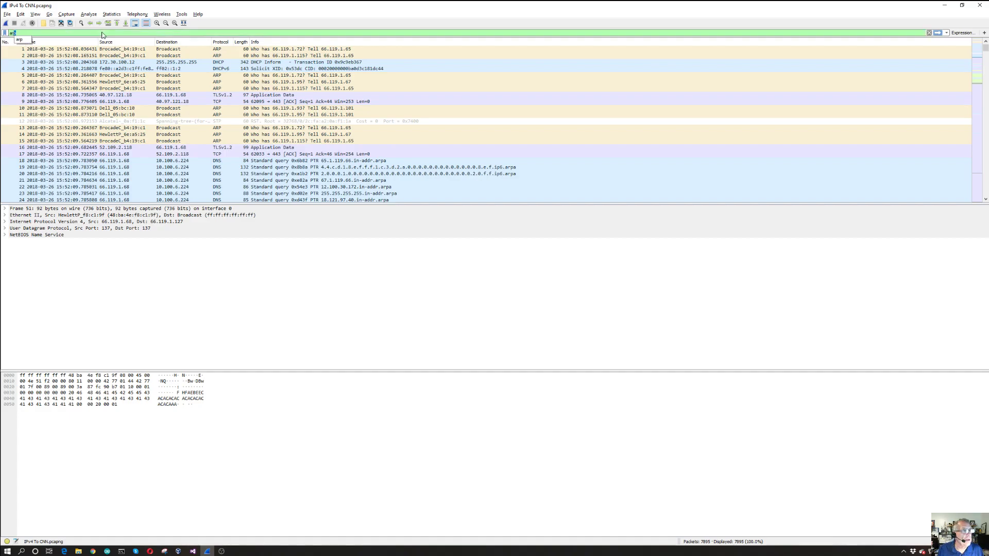
{"action": "key", "text": "Return"}
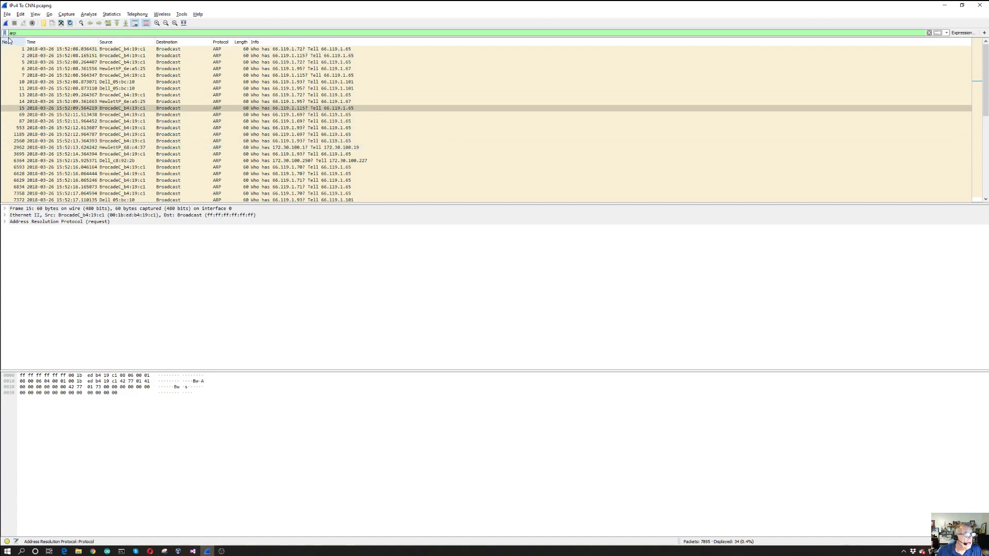
Turn off name resolution of physical addresses so the packet list uses raw MAC addresses
{"action": "left_click", "coordinate": [35, 14]}
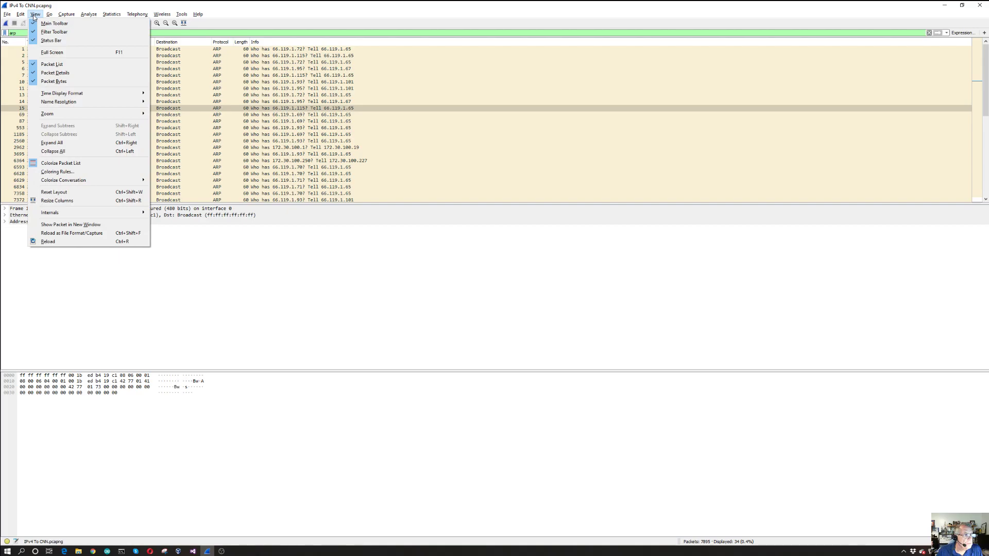
{"action": "mouse_move", "coordinate": [107, 100]}
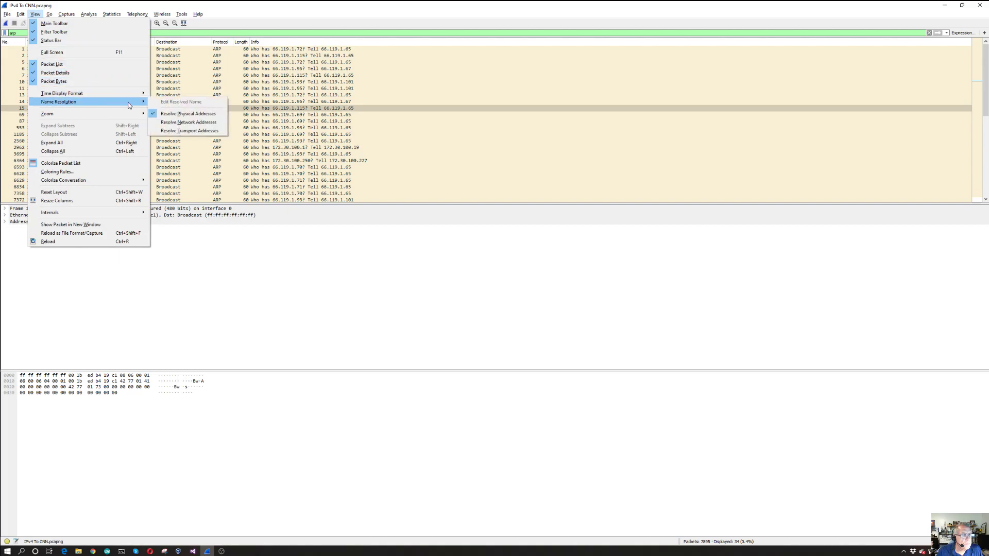
{"action": "left_click", "coordinate": [153, 113]}
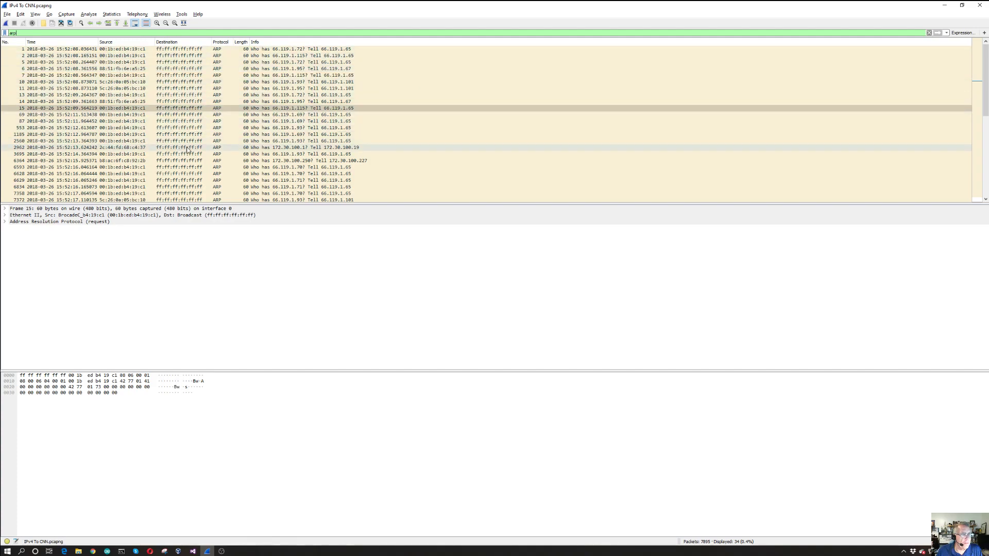
Look through the filtered ARP requests, checking their source MAC addresses, requested IP addresses and senders
{"action": "mouse_move", "coordinate": [988, 78]}
{"action": "left_mouse_down"}
{"action": "mouse_move", "coordinate": [987, 159]}
{"action": "mouse_move", "coordinate": [978, 75]}
{"action": "left_mouse_up"}
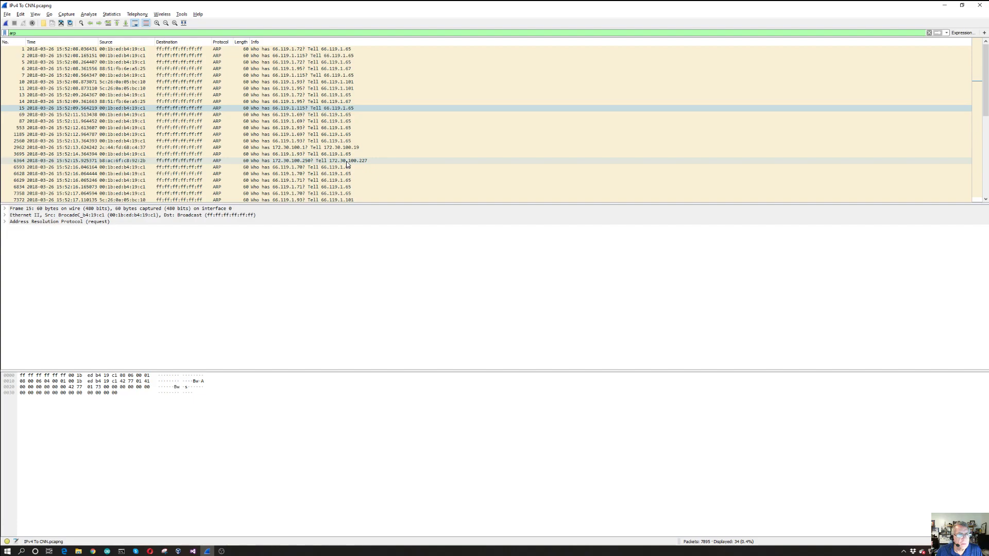
{"action": "scroll", "coordinate": [359, 149], "scroll_direction": "down", "scroll_amount": 3}
{"action": "scroll", "coordinate": [359, 149], "scroll_direction": "up", "scroll_amount": 3}
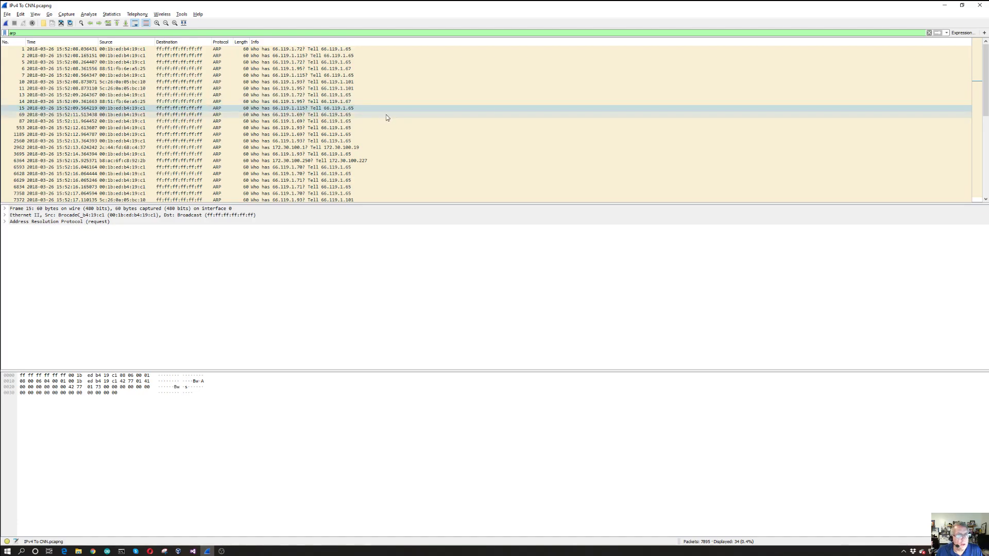
{"action": "scroll", "coordinate": [387, 117], "scroll_direction": "down", "scroll_amount": 3}
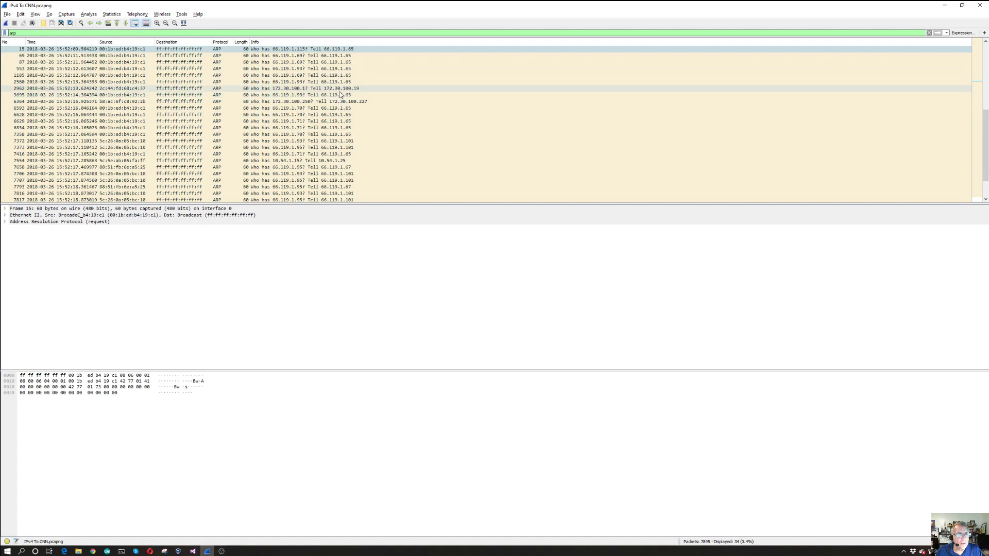
{"action": "scroll", "coordinate": [344, 115], "scroll_direction": "down", "scroll_amount": 1}
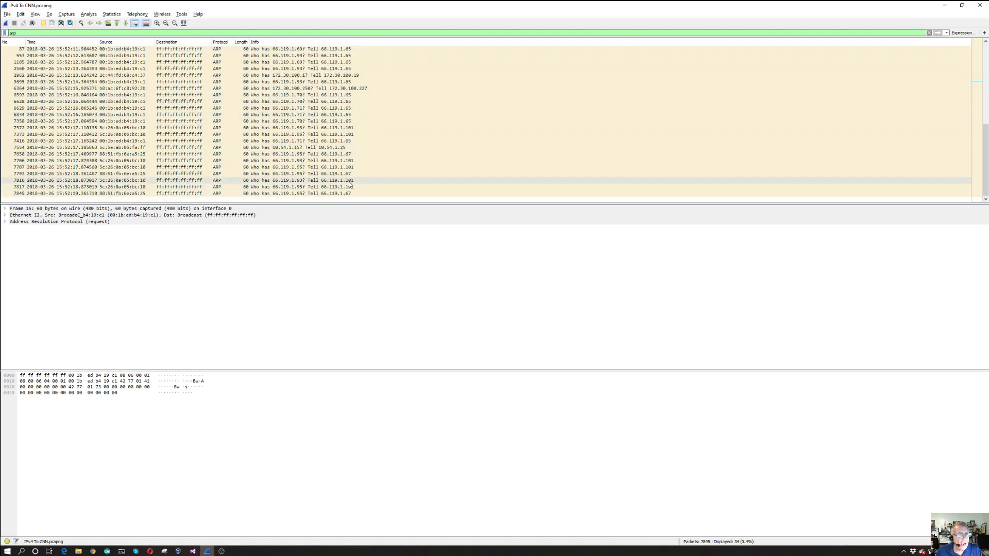
{"action": "scroll", "coordinate": [356, 150], "scroll_direction": "up", "scroll_amount": 4}
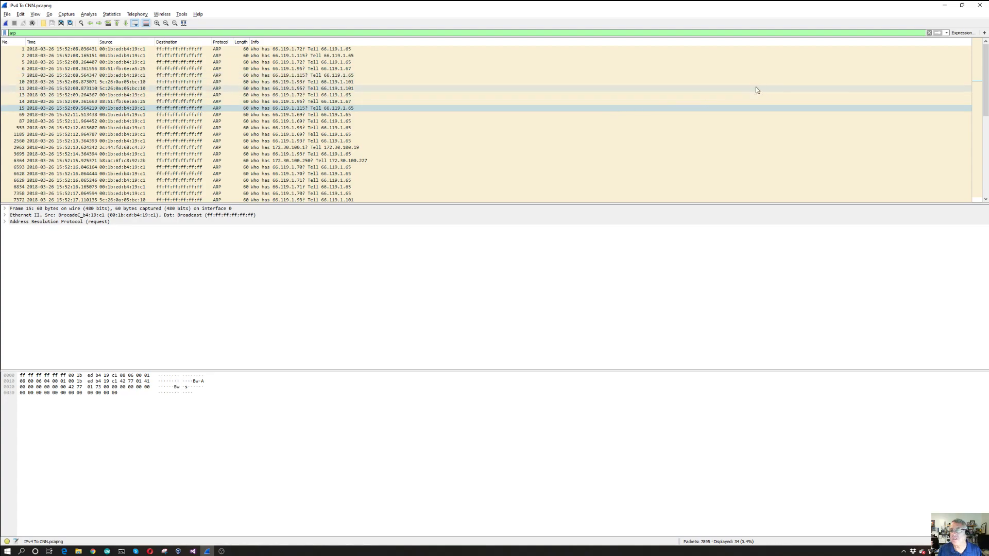
Clear the display filter and open the Endpoints statistics for the whole capture
{"action": "left_click", "coordinate": [929, 33]}
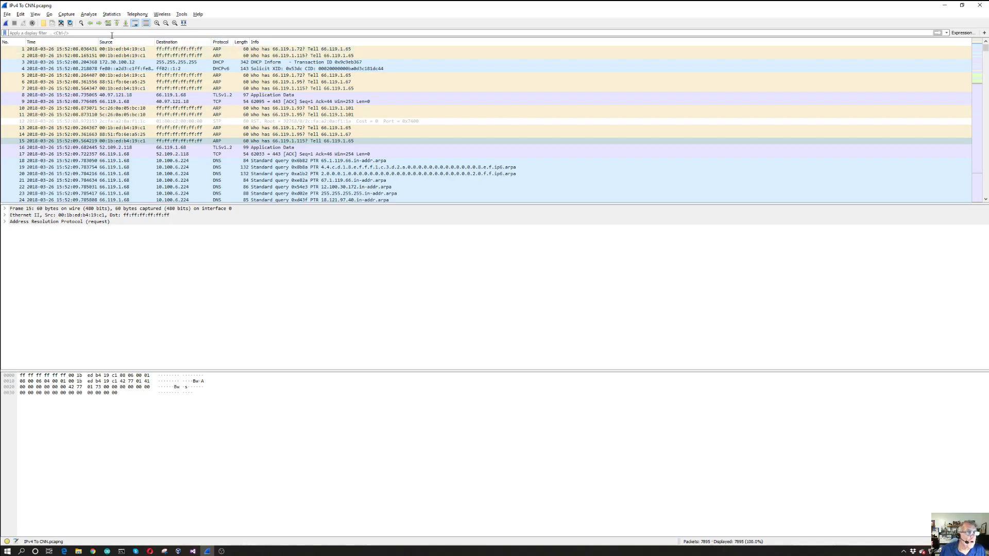
{"action": "left_click", "coordinate": [112, 15]}
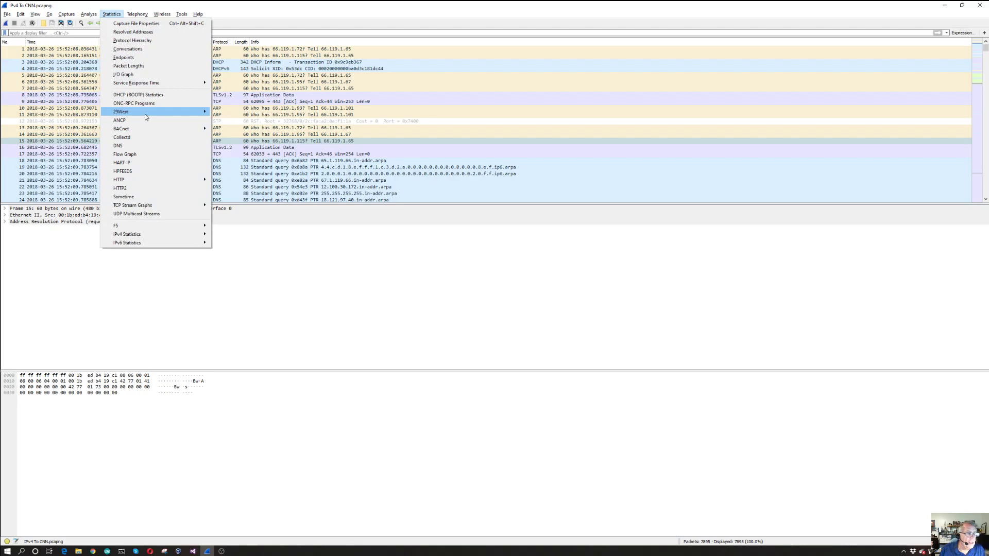
{"action": "left_click", "coordinate": [161, 57]}
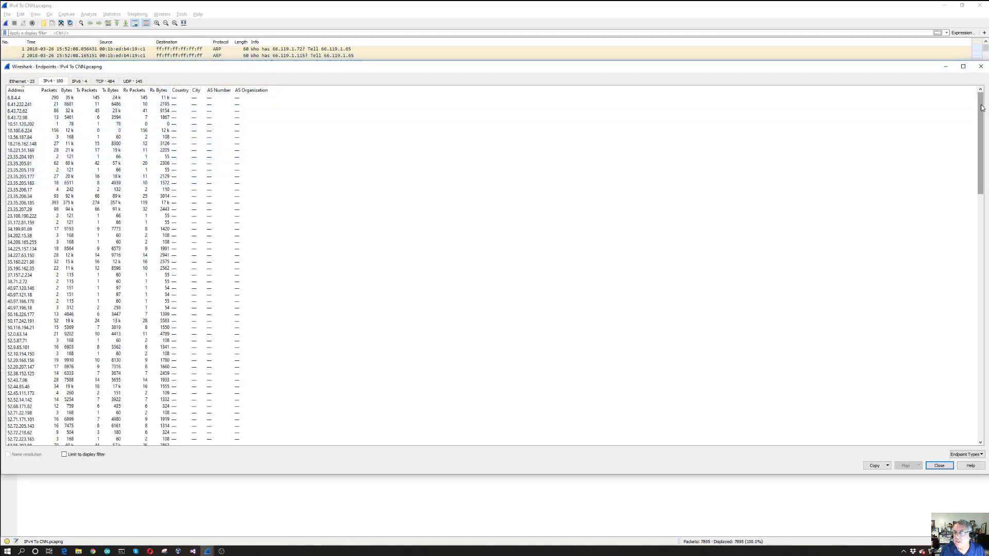
Look through the full list of IPv4 endpoints and their packet and byte counts
{"action": "left_click_drag", "start_coordinate": [981, 107], "coordinate": [982, 213]}
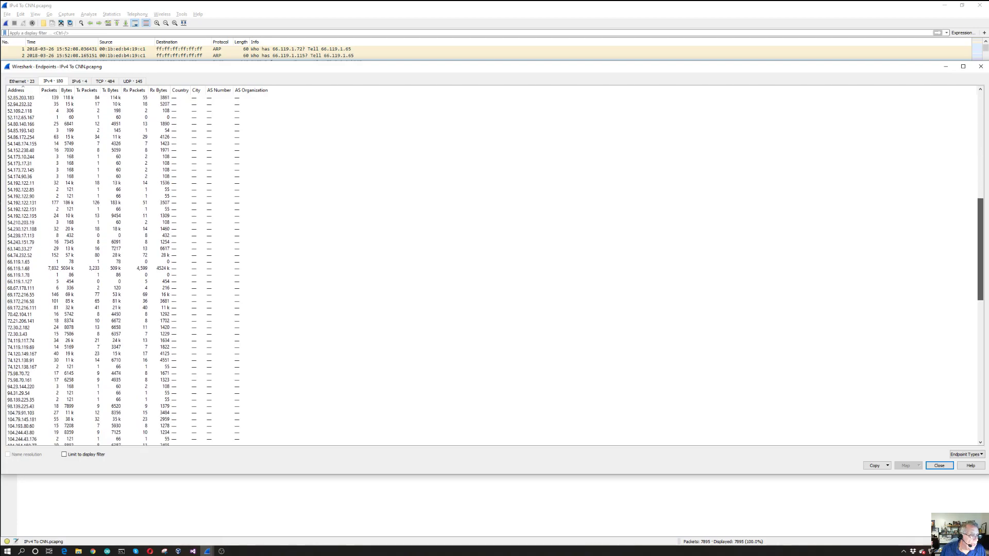
{"action": "left_click_drag", "start_coordinate": [981, 213], "coordinate": [981, 352]}
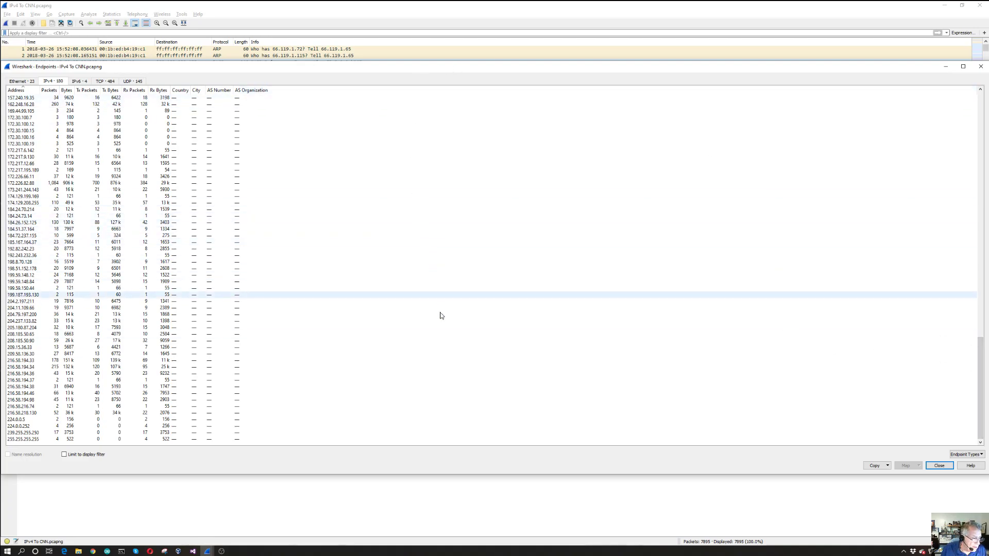
{"action": "left_click_drag", "start_coordinate": [979, 351], "coordinate": [920, 112]}
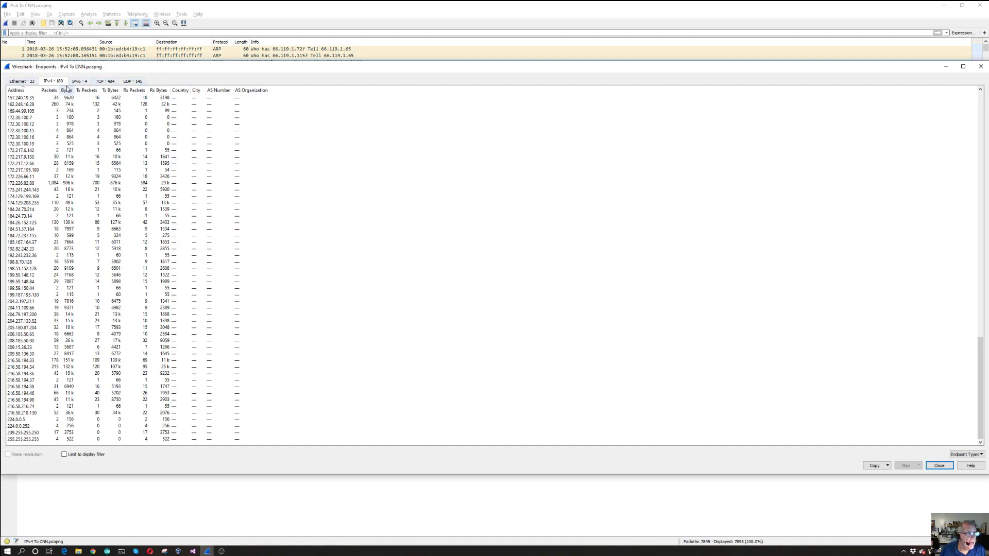
Review the Ethernet, IPv4, IPv6, TCP and UDP endpoint lists, and close the Endpoints statistics
{"action": "left_click", "coordinate": [22, 82]}
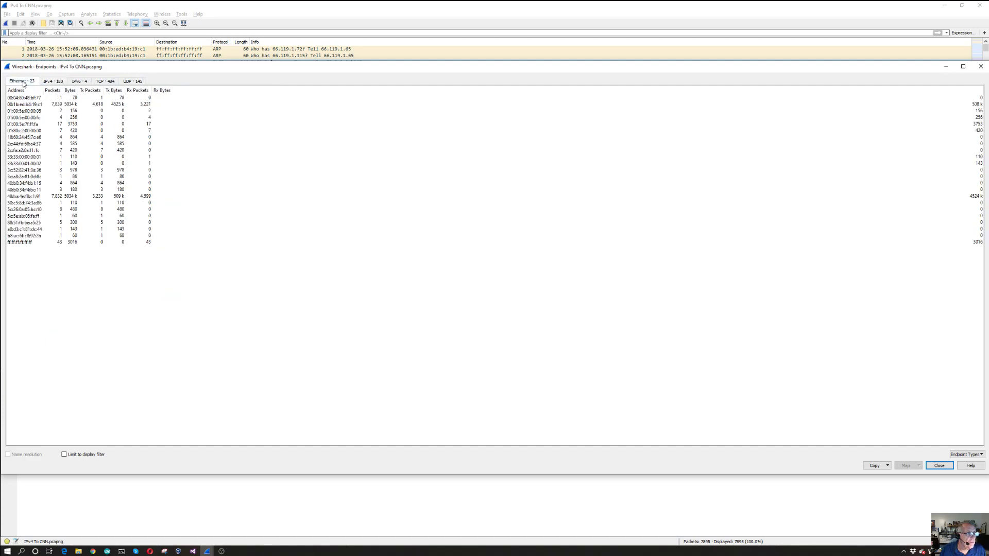
{"action": "left_click", "coordinate": [47, 82]}
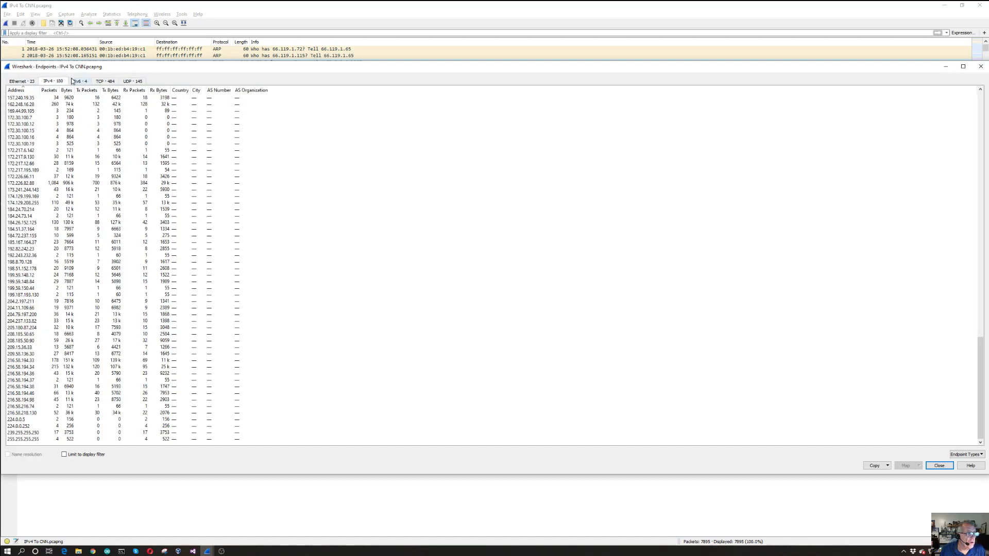
{"action": "left_click", "coordinate": [79, 83]}
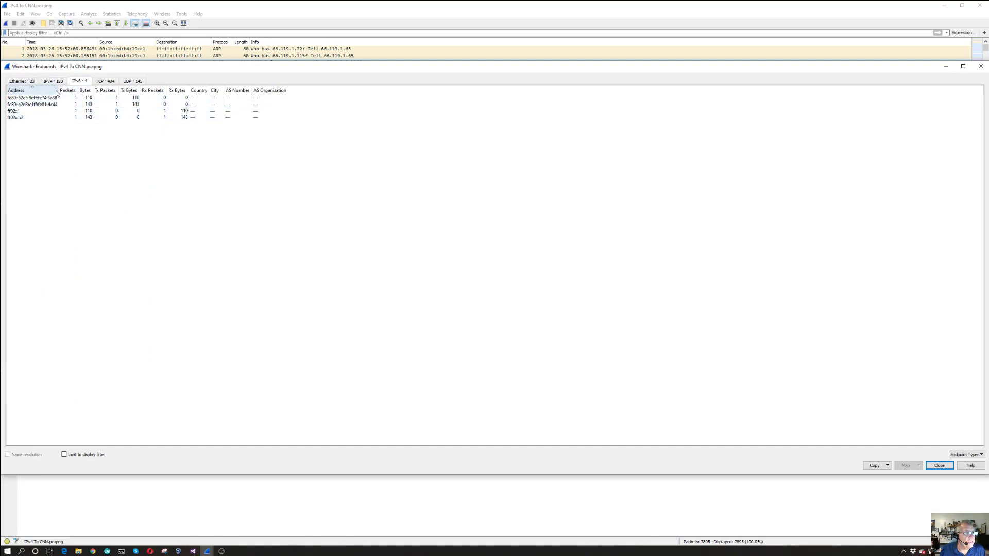
{"action": "left_click", "coordinate": [112, 84]}
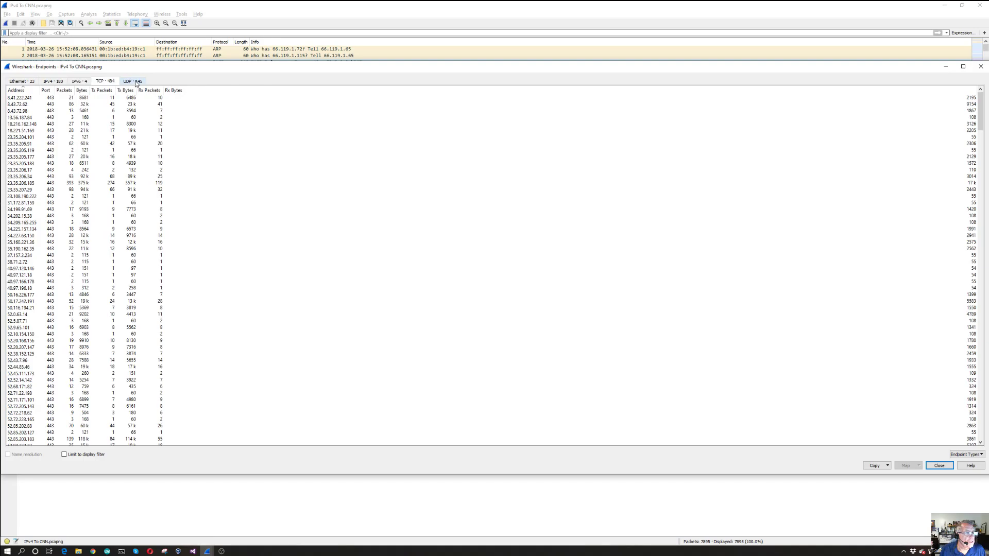
{"action": "left_click", "coordinate": [136, 83]}
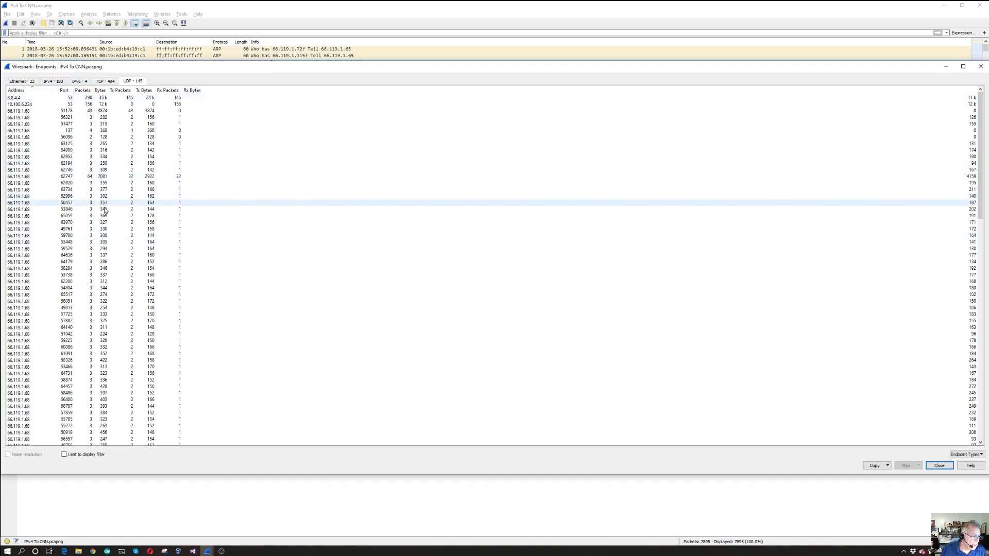
{"action": "left_click", "coordinate": [981, 66]}
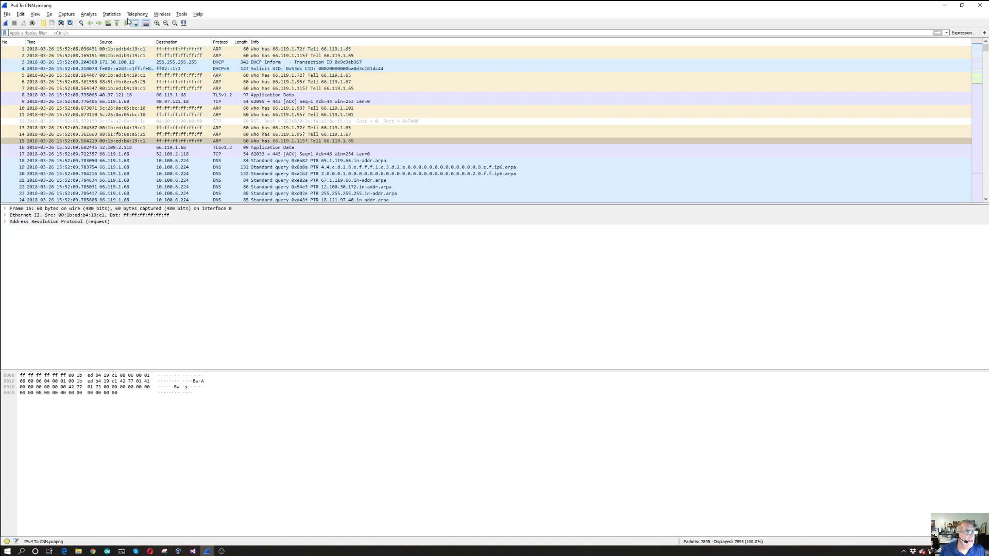
Open the Conversations statistics for the whole capture with the IPv4 address pairs displayed
{"action": "left_click", "coordinate": [111, 14]}
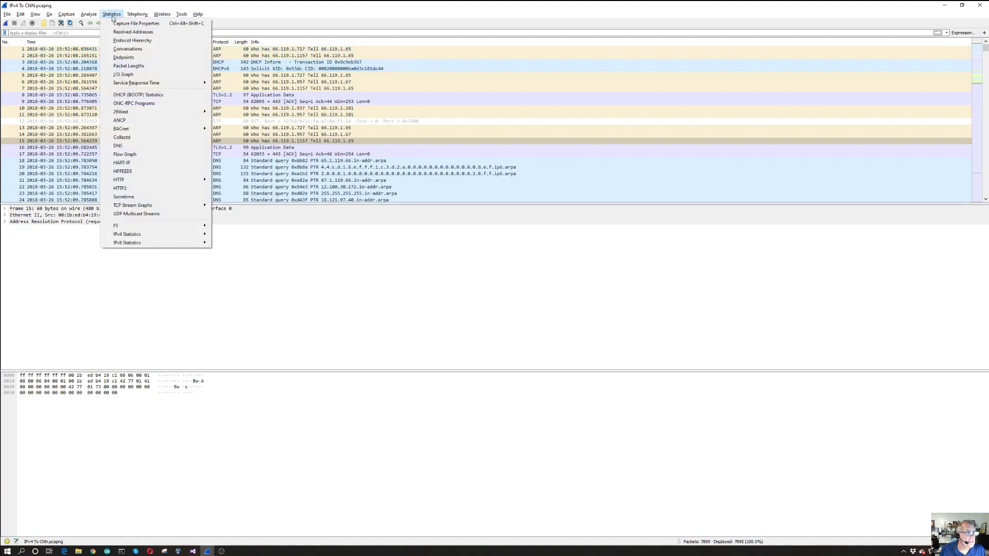
{"action": "left_click", "coordinate": [130, 49]}
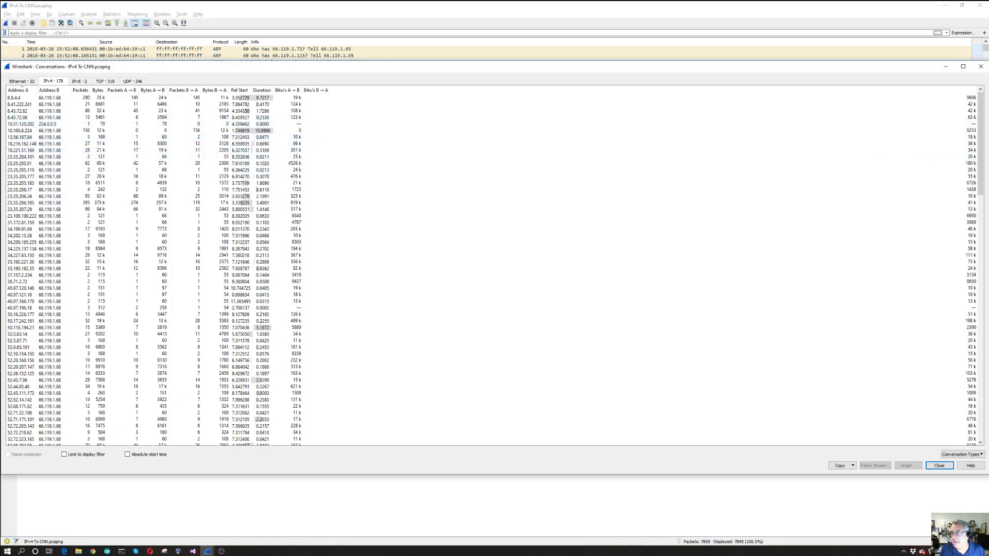
{"action": "left_click_drag", "start_coordinate": [981, 138], "coordinate": [944, 115]}
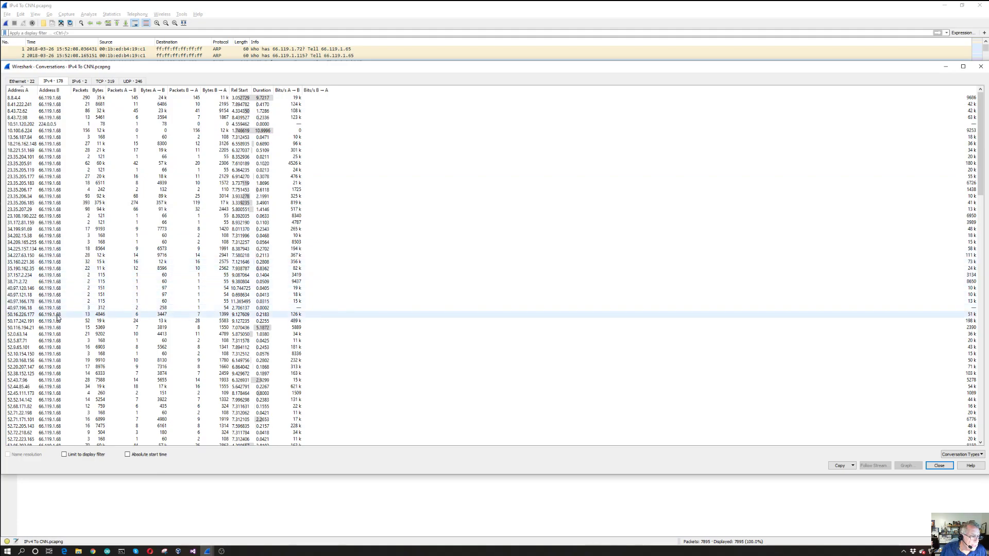
Examine the IPv4 conversations for the address shared by most pairs, and close the Conversations statistics
{"action": "scroll", "coordinate": [52, 363], "scroll_direction": "down", "scroll_amount": 6}
{"action": "scroll", "coordinate": [52, 362], "scroll_direction": "down", "scroll_amount": 7}
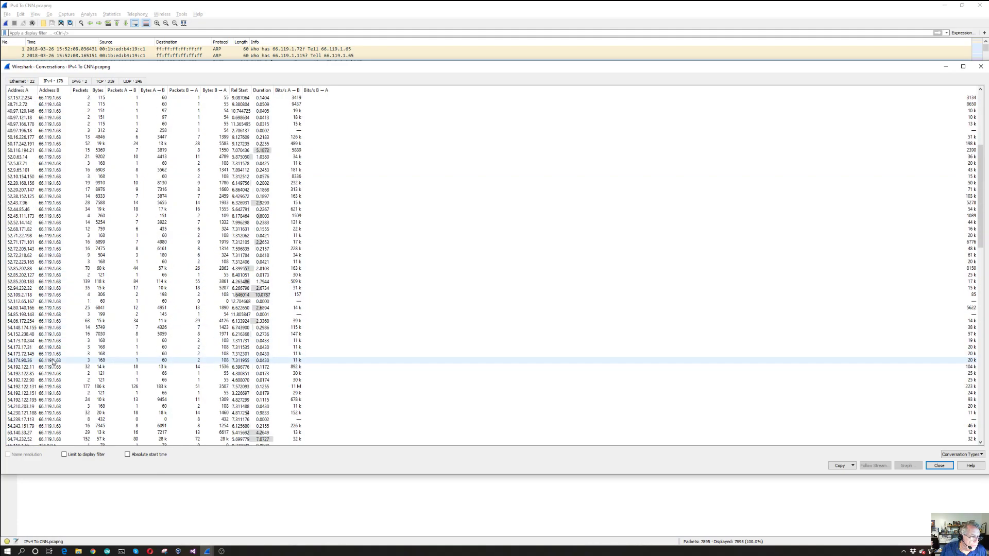
{"action": "scroll", "coordinate": [55, 355], "scroll_direction": "down", "scroll_amount": 9}
{"action": "scroll", "coordinate": [33, 351], "scroll_direction": "down", "scroll_amount": 12}
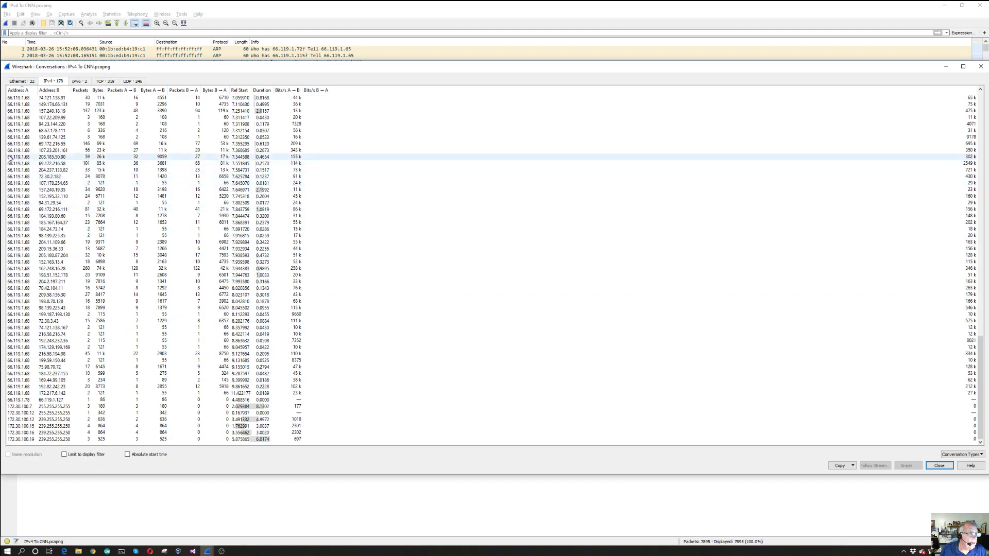
{"action": "scroll", "coordinate": [13, 149], "scroll_direction": "up", "scroll_amount": 5}
{"action": "scroll", "coordinate": [16, 142], "scroll_direction": "up", "scroll_amount": 11}
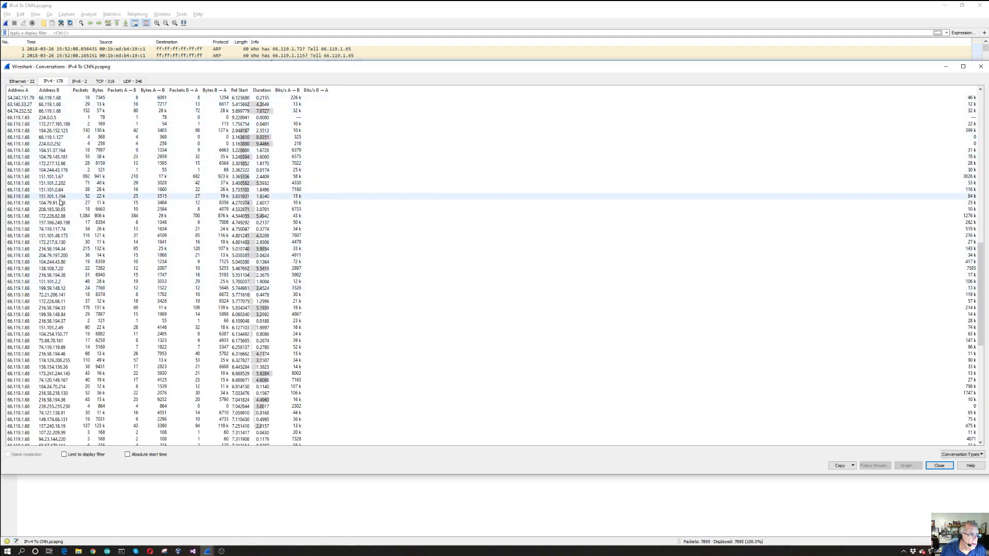
{"action": "scroll", "coordinate": [56, 229], "scroll_direction": "down", "scroll_amount": 6}
{"action": "scroll", "coordinate": [55, 232], "scroll_direction": "down", "scroll_amount": 8}
{"action": "scroll", "coordinate": [57, 232], "scroll_direction": "down", "scroll_amount": 2}
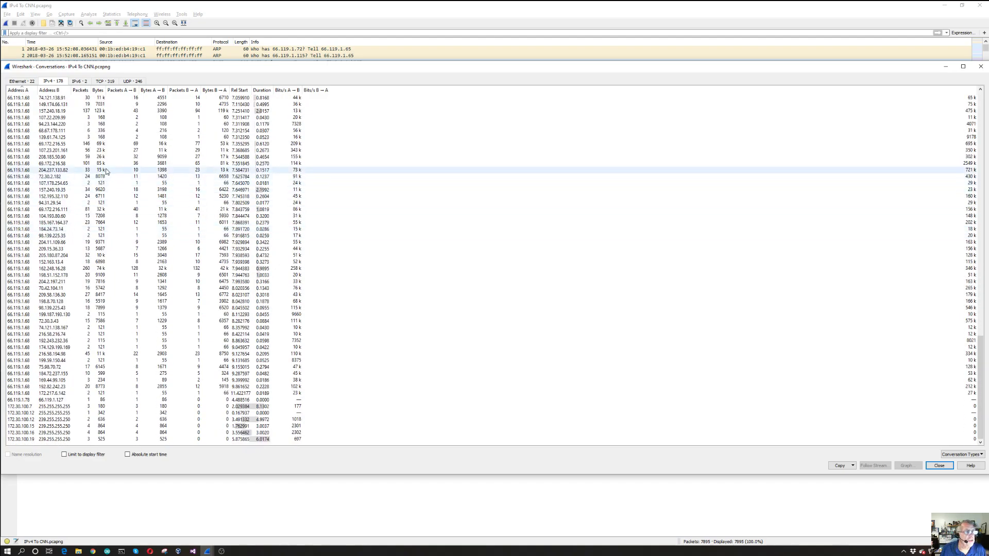
{"action": "left_click", "coordinate": [981, 66]}
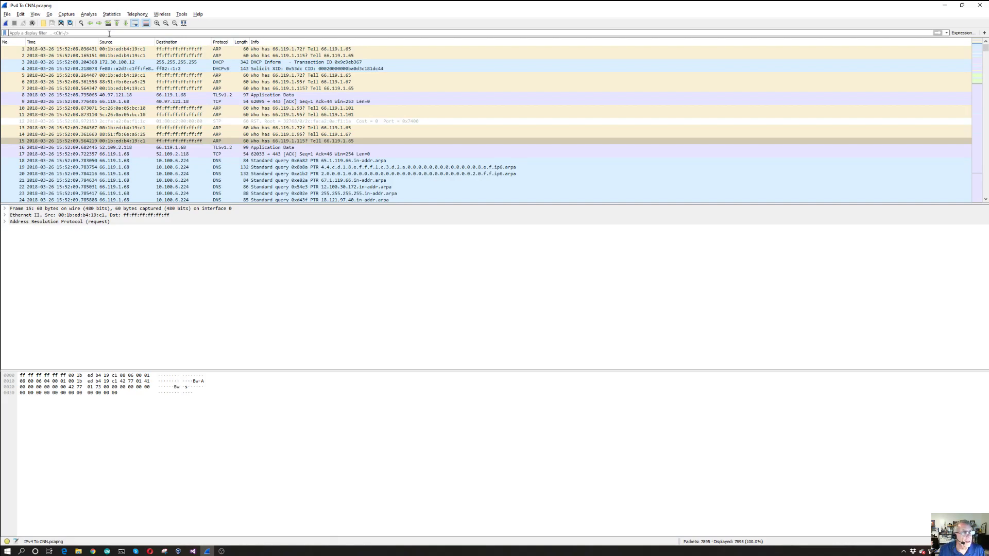
Apply the display filter "ip.addr == 66.119.1.68" to the packet list
{"action": "type", "text": "ip"}
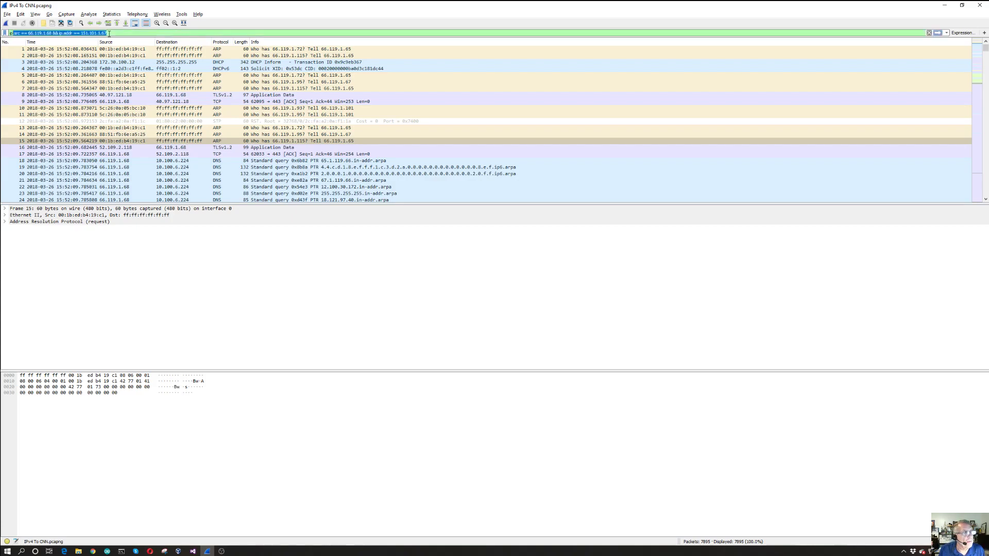
{"action": "type", "text": ".addr == 66.119.1.68"}
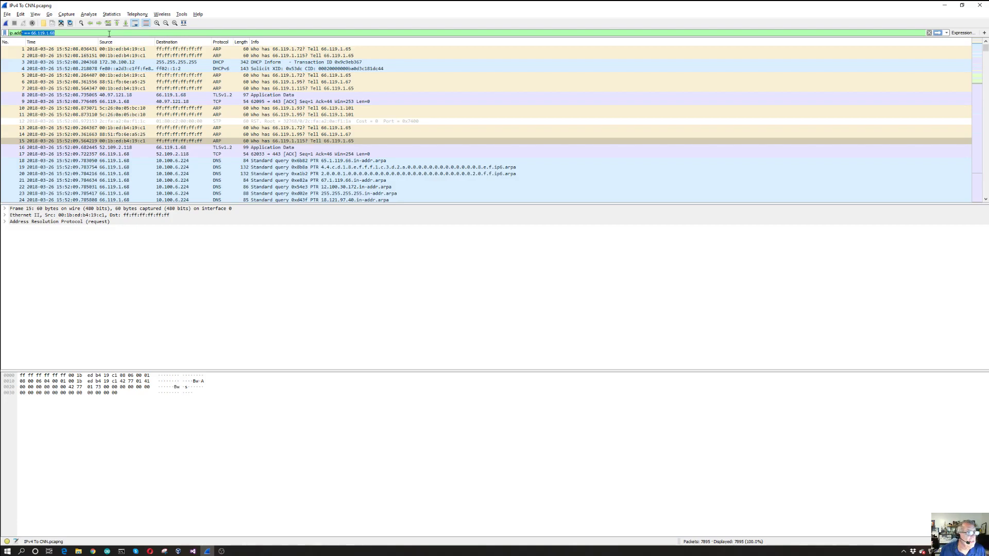
{"action": "key", "text": "BackSpace"}
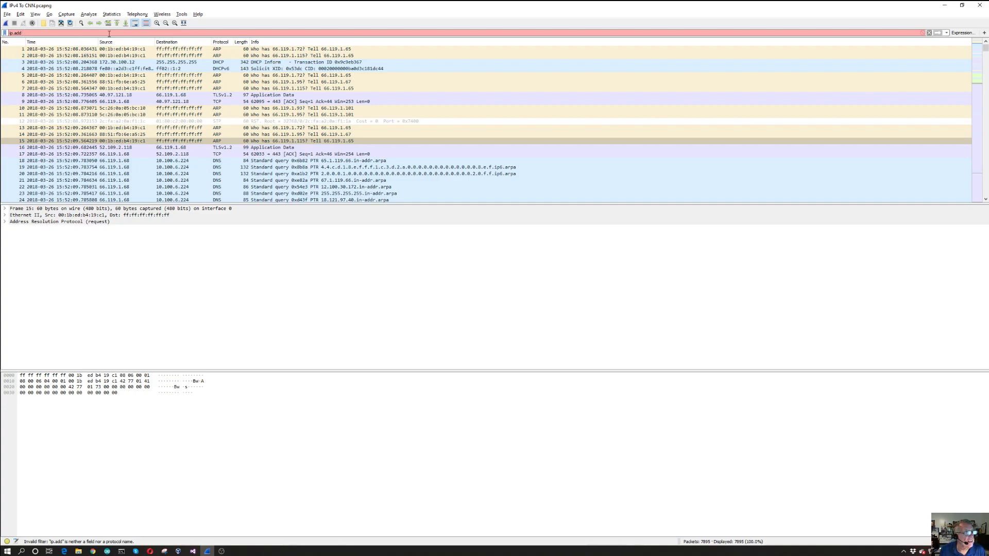
{"action": "key", "text": "BackSpace"}
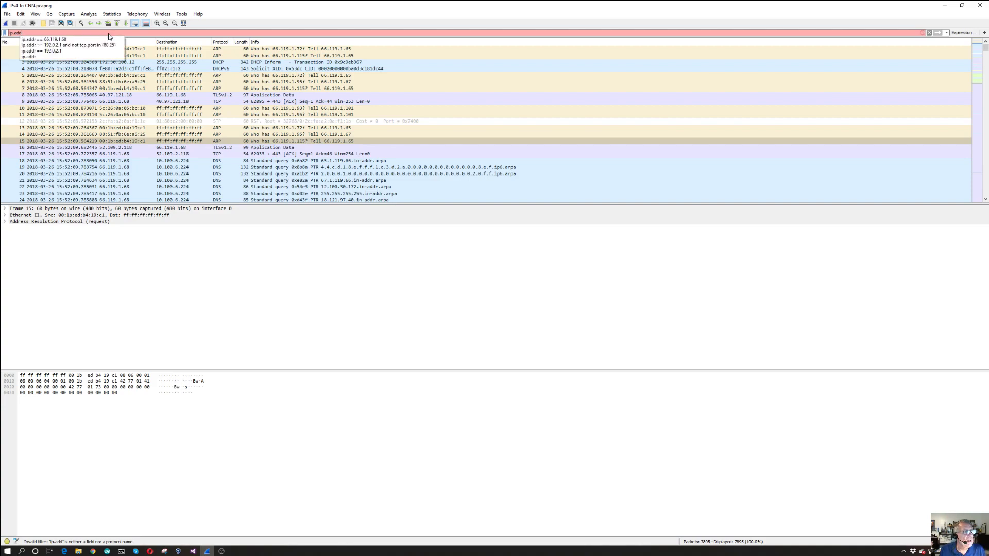
{"action": "type", "text": "r == 66.119.1.68"}
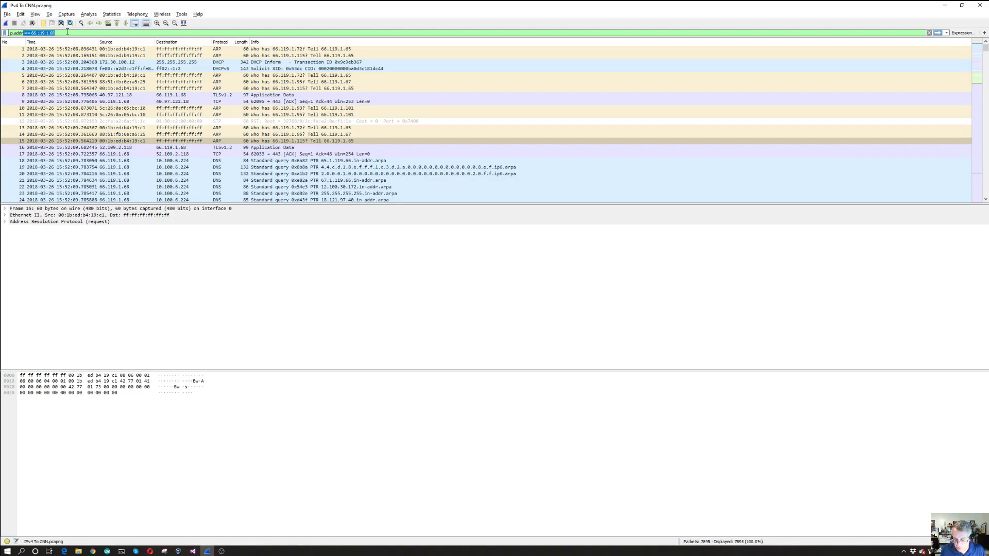
{"action": "key", "text": "Return"}
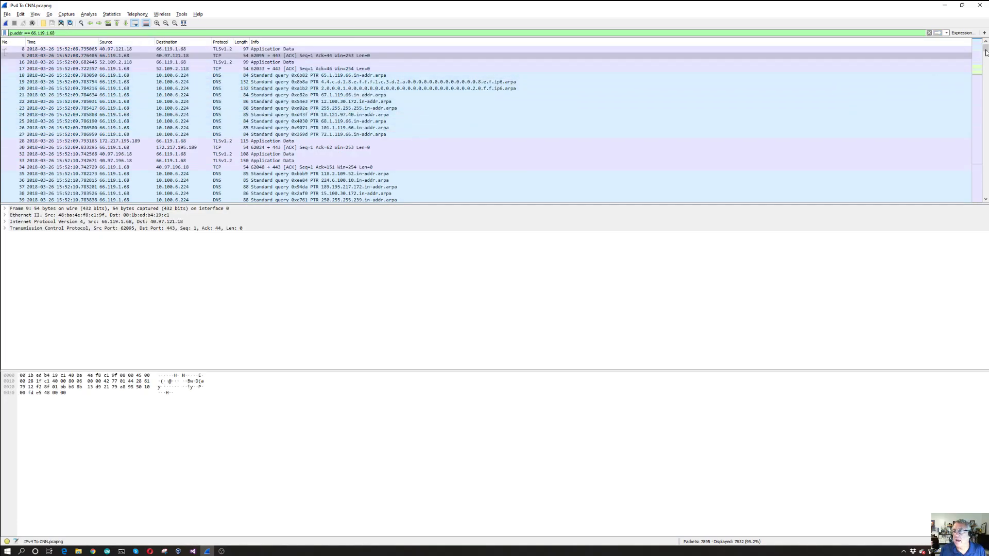
Examine the filtered packets around the middle of the capture, checking the TCP, TLSv1.2 and DNS exchanges with 66.119.1.68
{"action": "left_click_drag", "start_coordinate": [986, 52], "coordinate": [986, 122]}
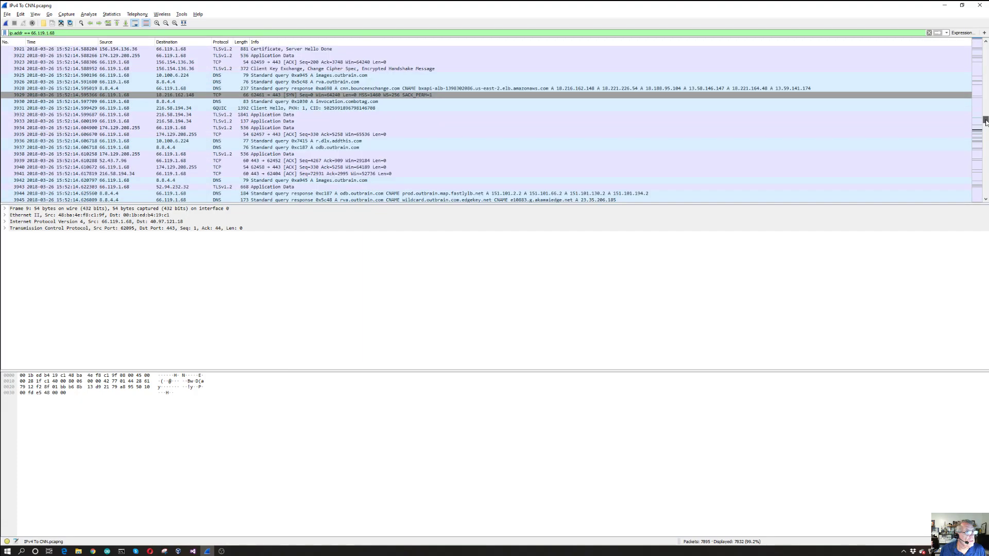
{"action": "scroll", "coordinate": [608, 116], "scroll_direction": "up", "scroll_amount": 14}
{"action": "scroll", "coordinate": [607, 110], "scroll_direction": "up", "scroll_amount": 20}
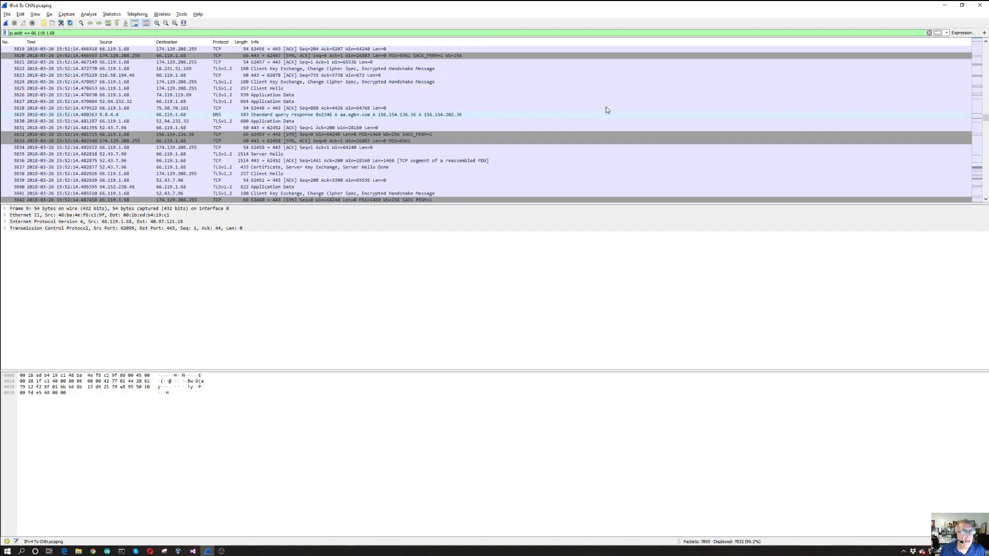
{"action": "scroll", "coordinate": [607, 109], "scroll_direction": "up", "scroll_amount": 9}
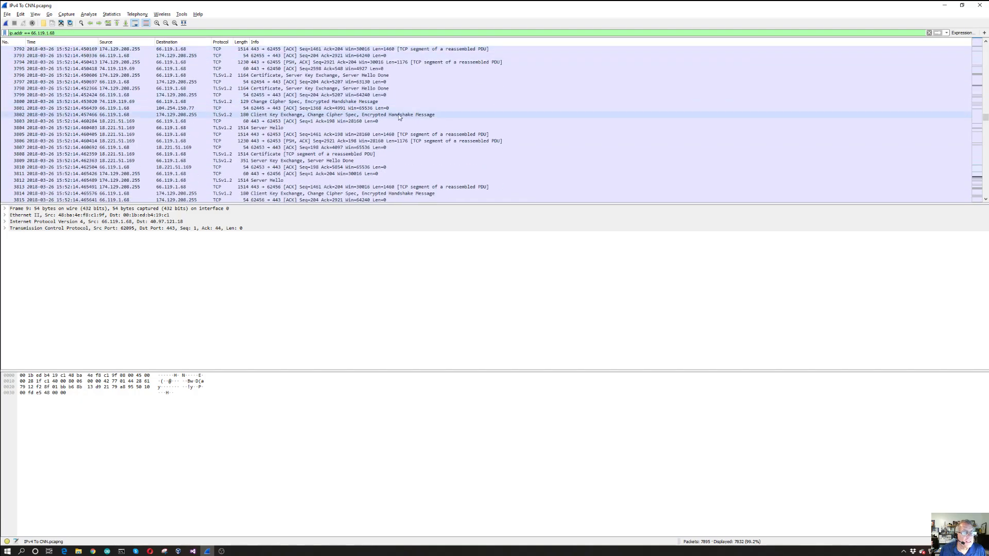
{"action": "scroll", "coordinate": [238, 63], "scroll_direction": "up", "scroll_amount": 4}
{"action": "scroll", "coordinate": [239, 66], "scroll_direction": "down", "scroll_amount": 7}
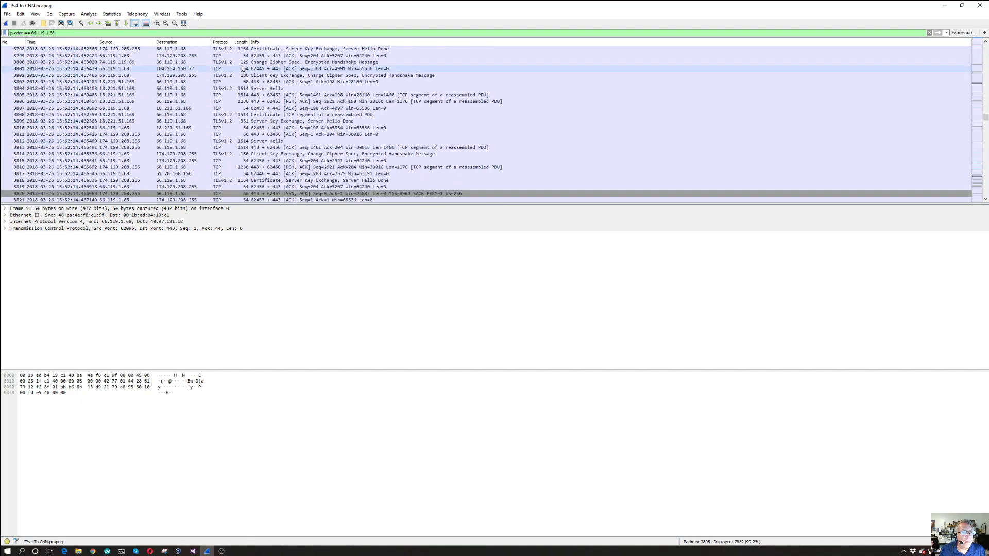
{"action": "scroll", "coordinate": [249, 84], "scroll_direction": "up", "scroll_amount": 2}
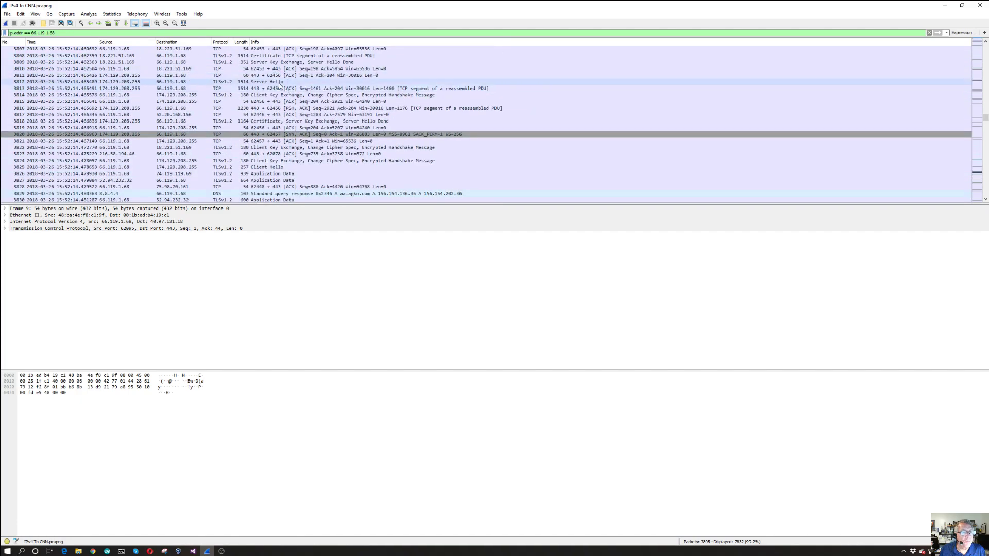
{"action": "scroll", "coordinate": [265, 76], "scroll_direction": "up", "scroll_amount": 2}
{"action": "scroll", "coordinate": [257, 76], "scroll_direction": "up", "scroll_amount": 8}
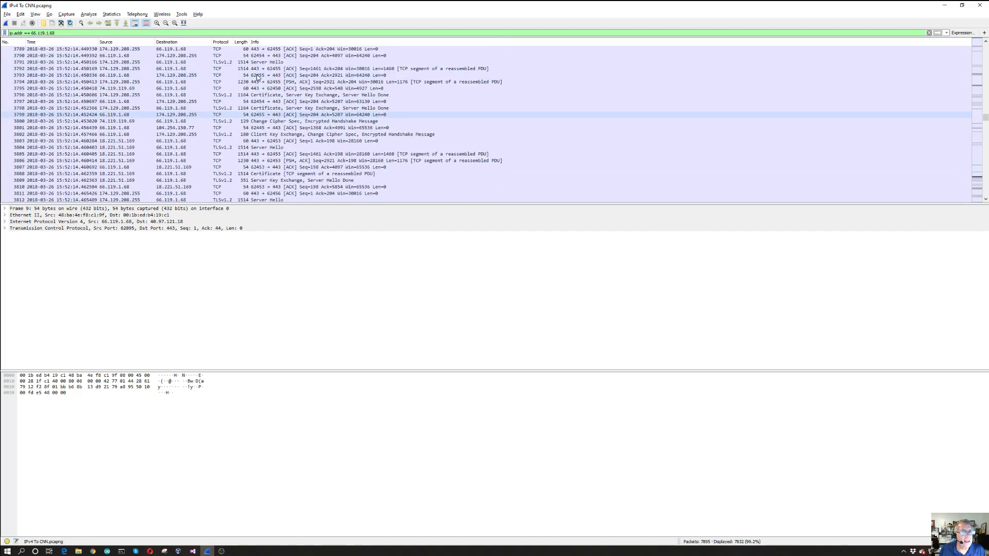
{"action": "scroll", "coordinate": [242, 85], "scroll_direction": "up", "scroll_amount": 6}
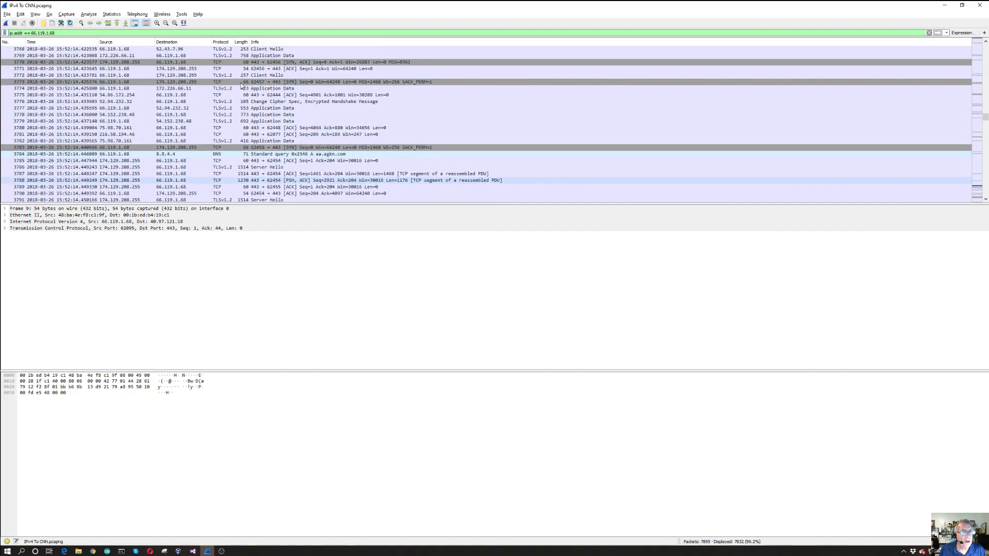
{"action": "scroll", "coordinate": [223, 83], "scroll_direction": "up", "scroll_amount": 6}
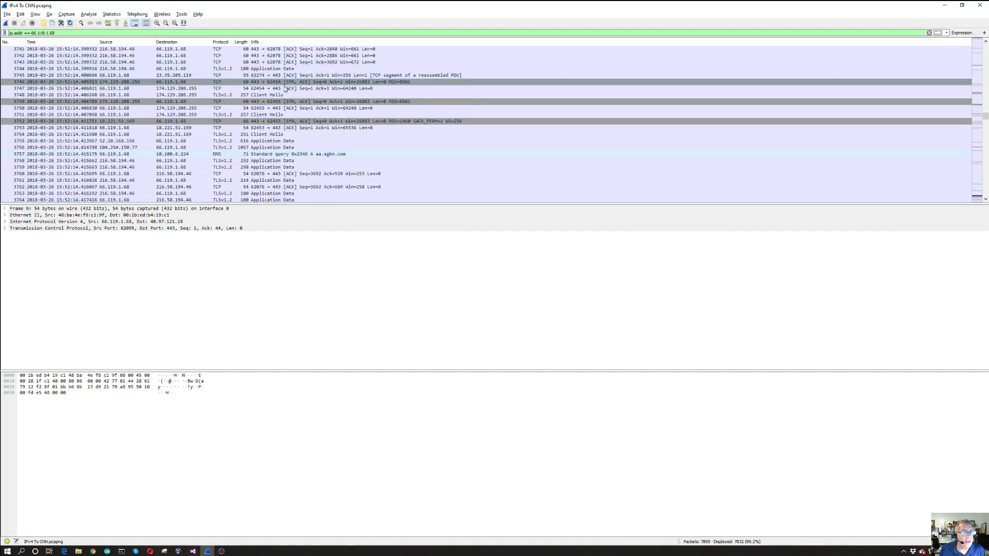
Select the Client Hello packet 3748 sent to 174.129.208.255 and look through the packets preceding it
{"action": "left_click", "coordinate": [267, 96]}
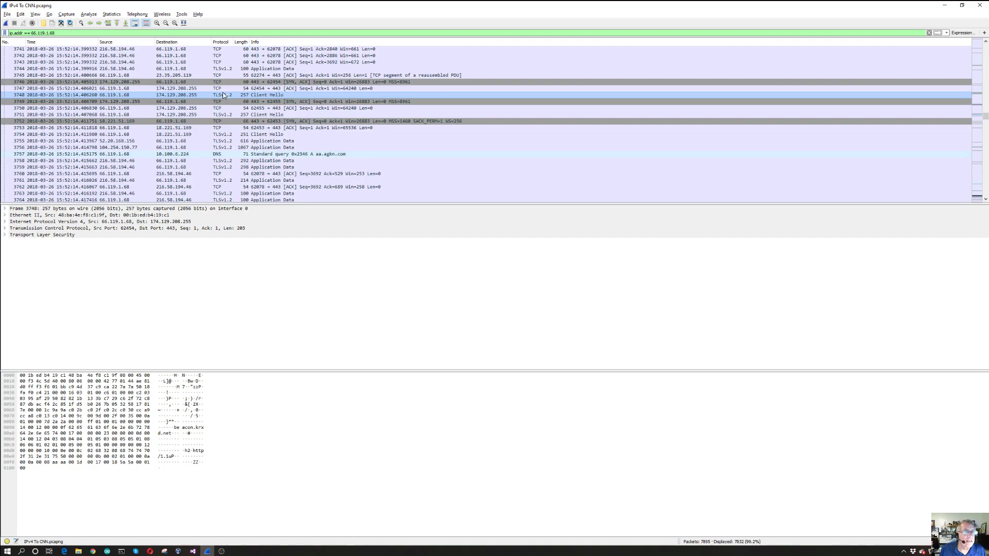
{"action": "key", "text": "Up"}
{"action": "key", "text": "Up"}
{"action": "key", "text": "Up"}
{"action": "key", "text": "Up"}
{"action": "key", "text": "Up"}
{"action": "key", "text": "Up"}
{"action": "key", "text": "Up"}
{"action": "key", "text": "Up"}
{"action": "key", "text": "Up"}
{"action": "key", "text": "Up"}
{"action": "key", "text": "Up"}
{"action": "key", "text": "Up"}
{"action": "key", "text": "Up"}
{"action": "key", "text": "Up"}
{"action": "key", "text": "Up"}
{"action": "key", "text": "Up"}
{"action": "key", "text": "Up"}
{"action": "key", "text": "Up"}
{"action": "key", "text": "Up"}
{"action": "key", "text": "Up"}
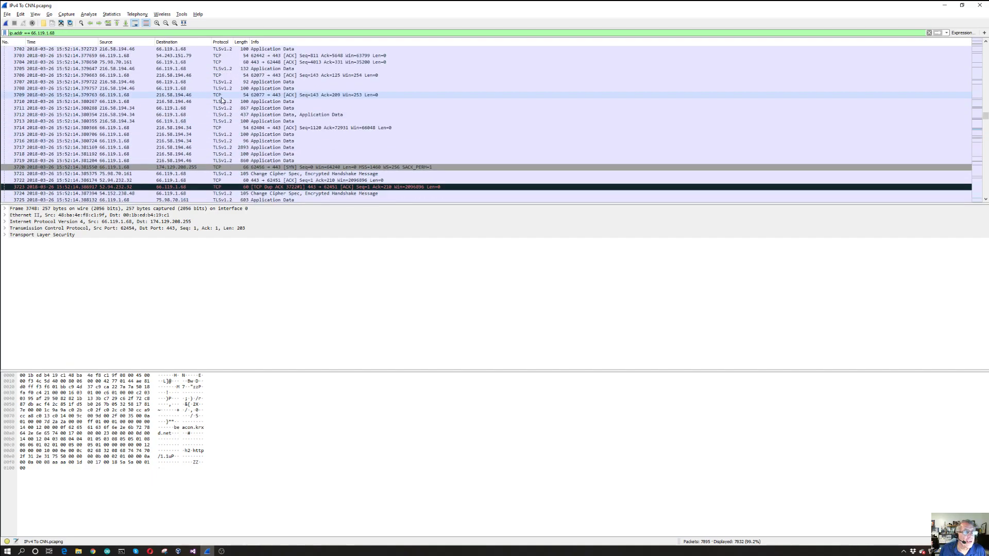
{"action": "scroll", "coordinate": [220, 100], "scroll_direction": "up", "scroll_amount": 9}
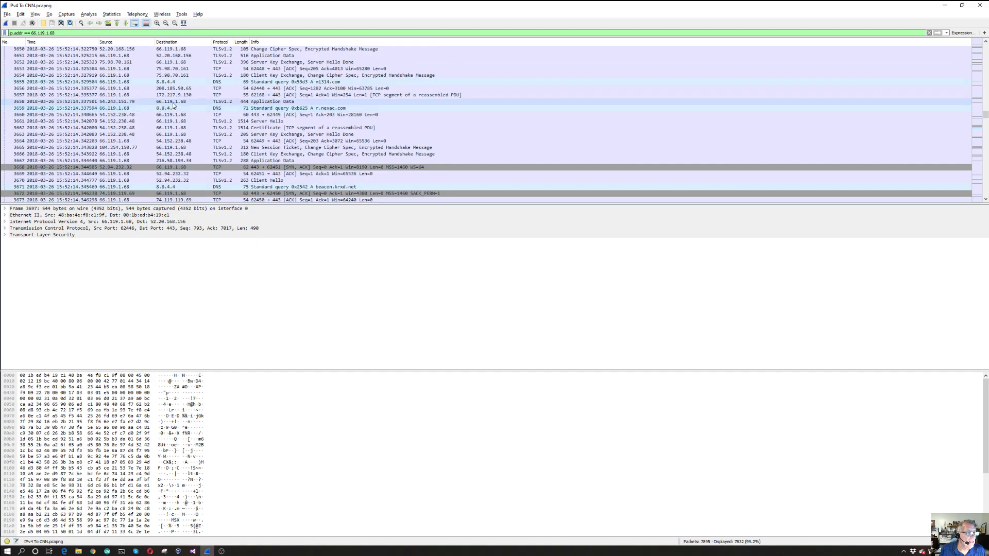
{"action": "scroll", "coordinate": [176, 103], "scroll_direction": "up", "scroll_amount": 10}
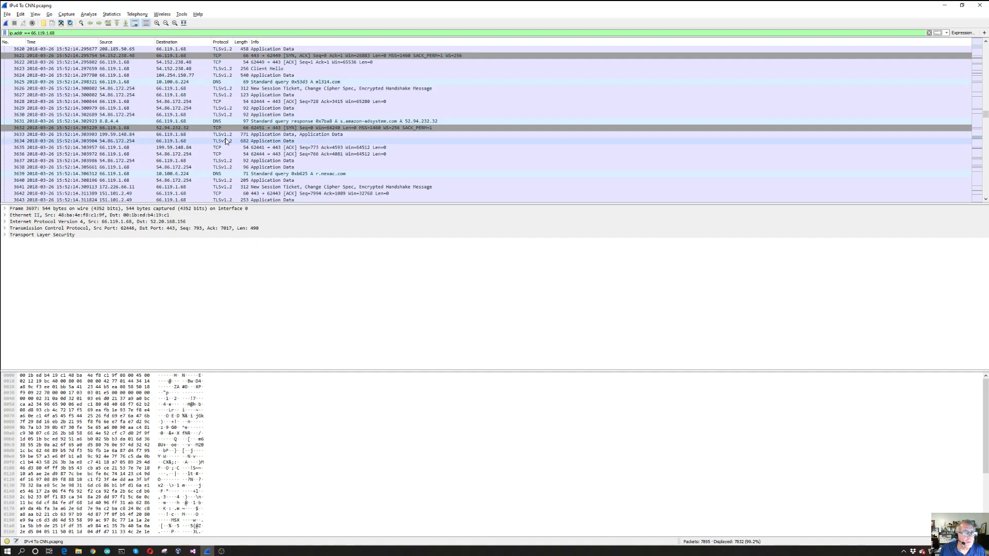
Look back through the packets involving 66.119.1.68, from around packet 3643 to around packet 3563
{"action": "scroll", "coordinate": [200, 129], "scroll_direction": "up", "scroll_amount": 2}
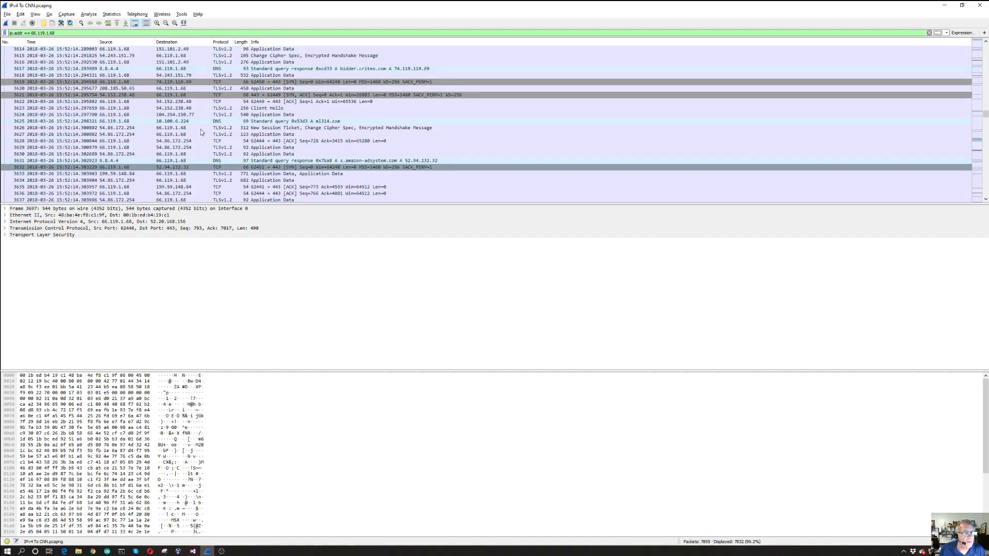
{"action": "scroll", "coordinate": [195, 133], "scroll_direction": "up", "scroll_amount": 3}
{"action": "scroll", "coordinate": [195, 133], "scroll_direction": "up", "scroll_amount": 3}
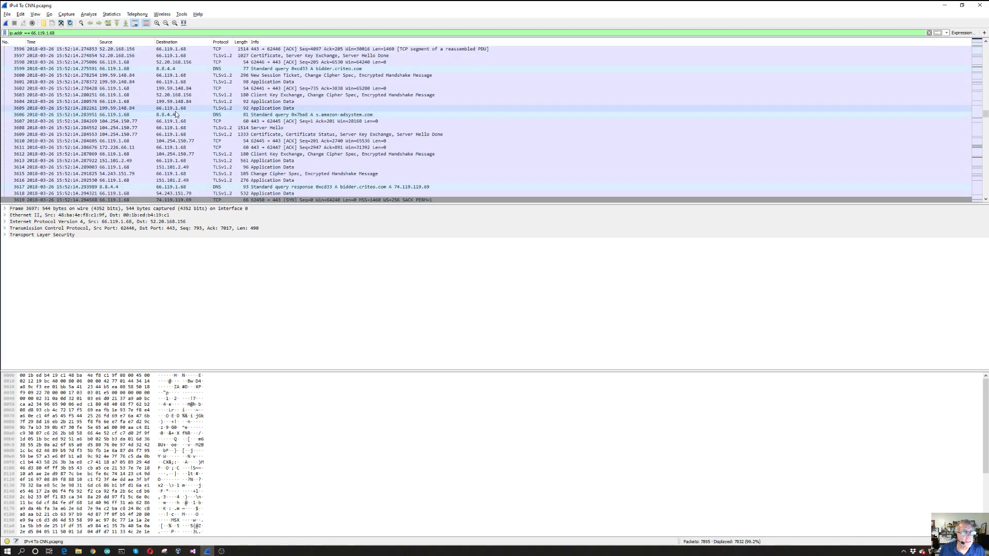
{"action": "scroll", "coordinate": [174, 110], "scroll_direction": "up", "scroll_amount": 6}
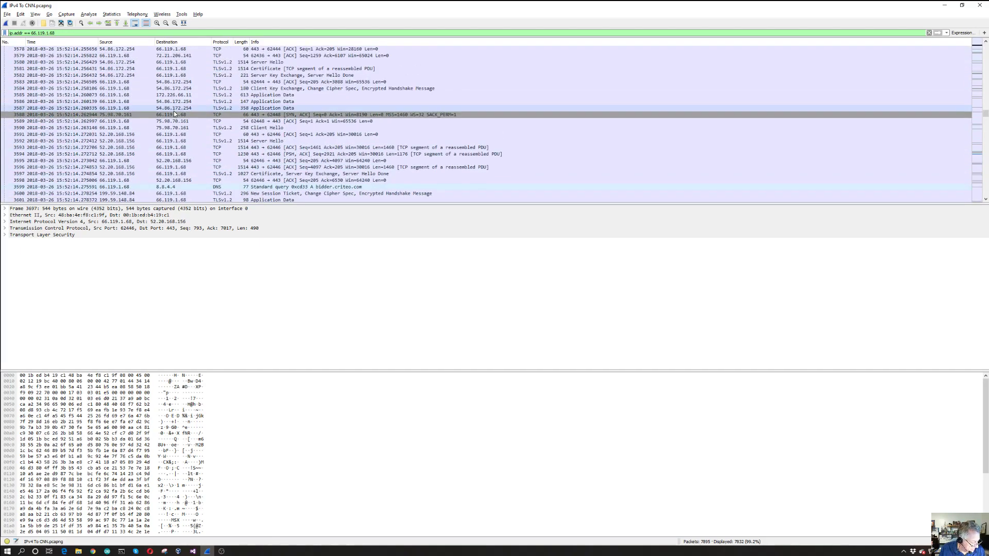
{"action": "scroll", "coordinate": [174, 110], "scroll_direction": "up", "scroll_amount": 2}
{"action": "scroll", "coordinate": [175, 111], "scroll_direction": "up", "scroll_amount": 3}
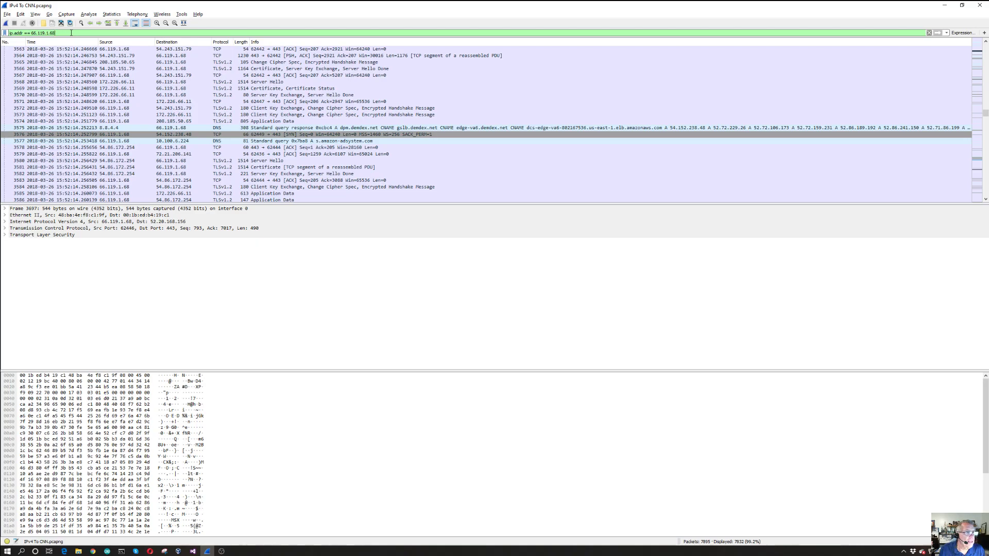
Extend the display filter to "ip.addr == 66.119.1.68 && ip.addr == 151.101.1.67" and apply it
{"action": "left_click", "coordinate": [72, 32]}
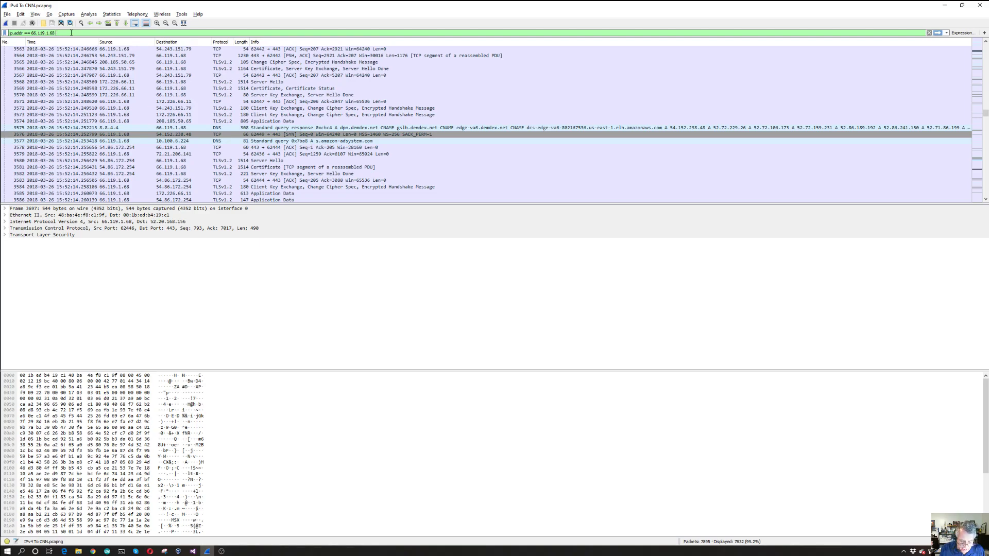
{"action": "type", "text": "&&"}
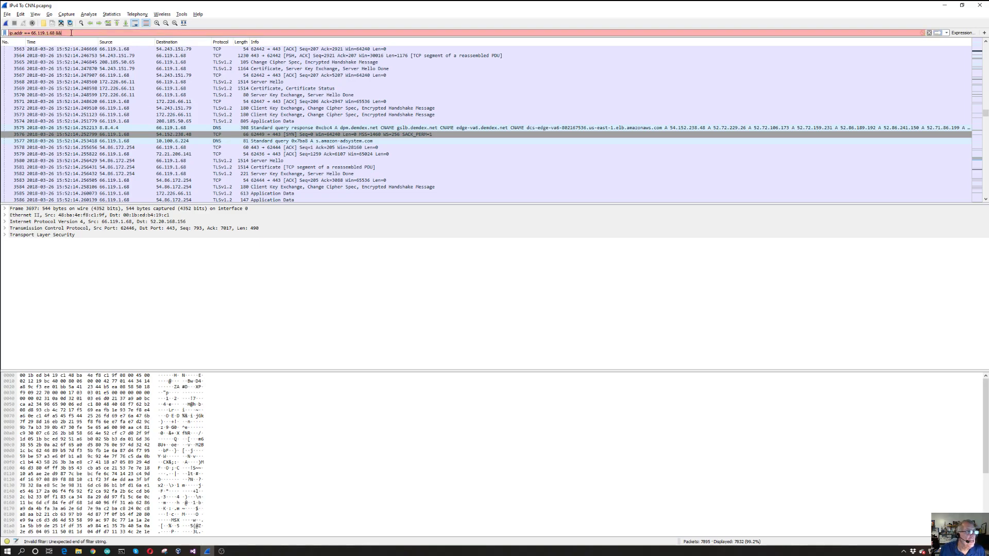
{"action": "type", "text": " ip.a"}
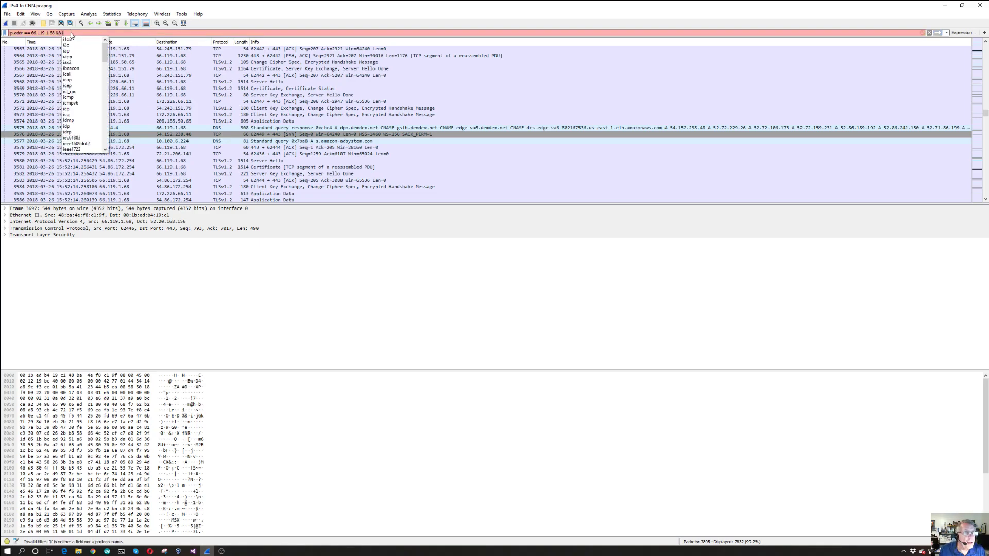
{"action": "type", "text": "ddr "}
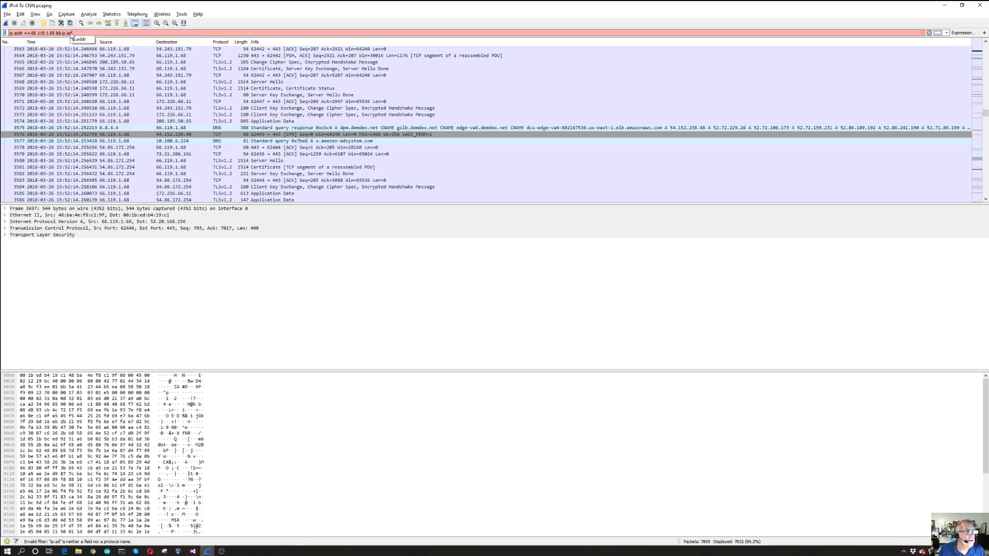
{"action": "type", "text": "=="}
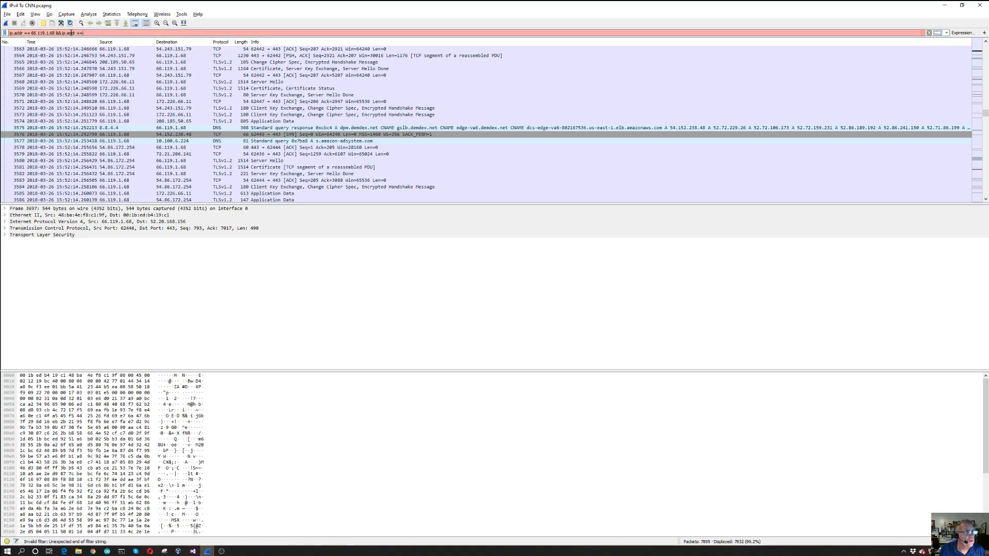
{"action": "type", "text": " 1"}
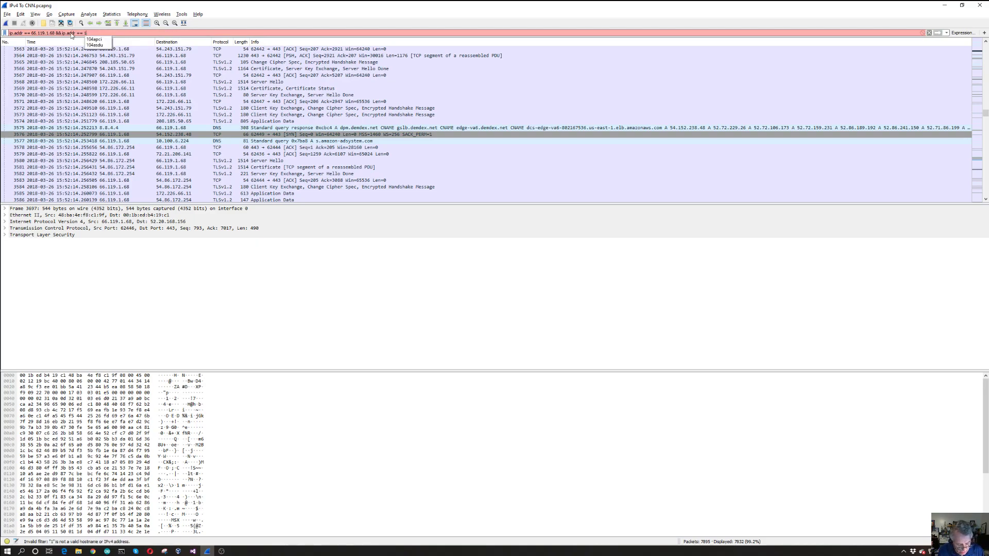
{"action": "type", "text": "51.1-"}
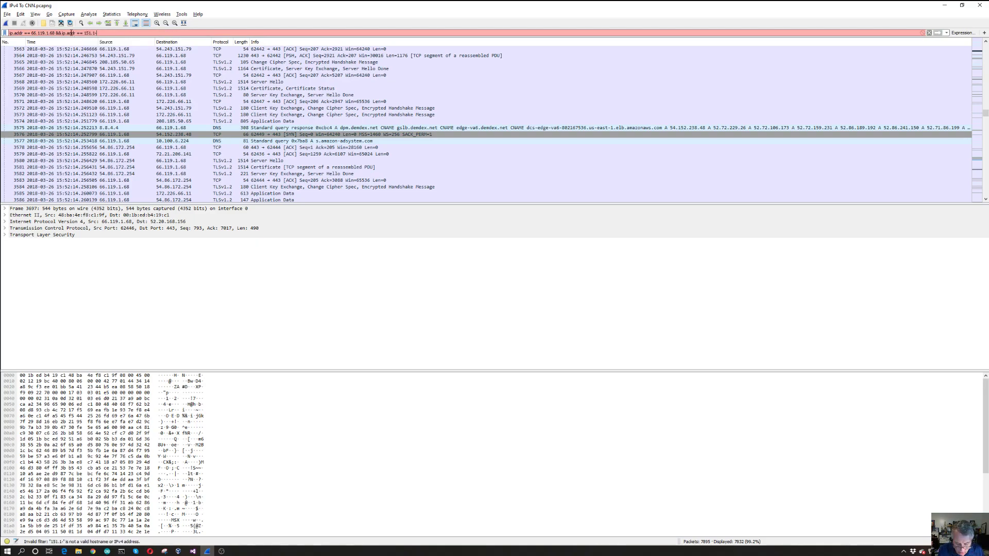
{"action": "key", "text": "BackSpace"}
{"action": "type", "text": "01."}
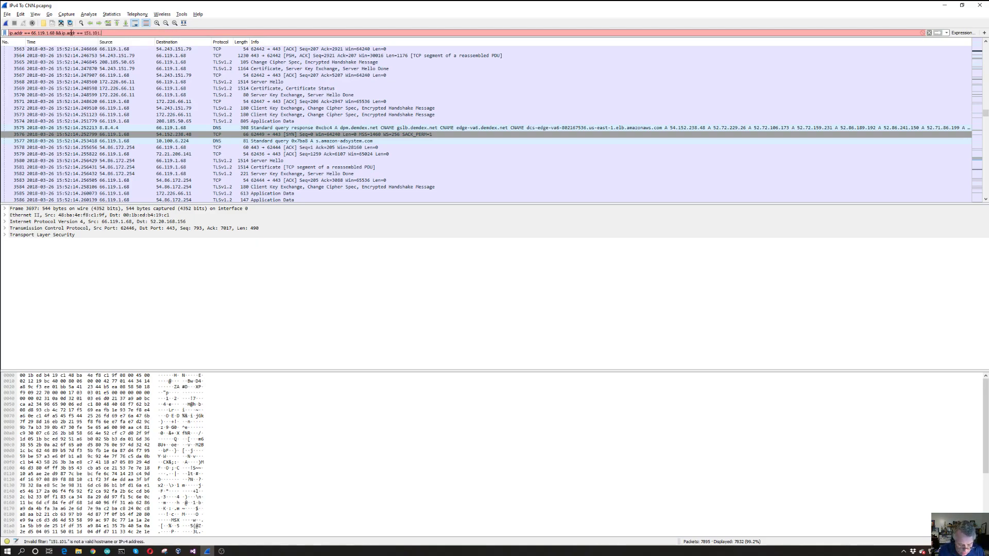
{"action": "type", "text": "1.67"}
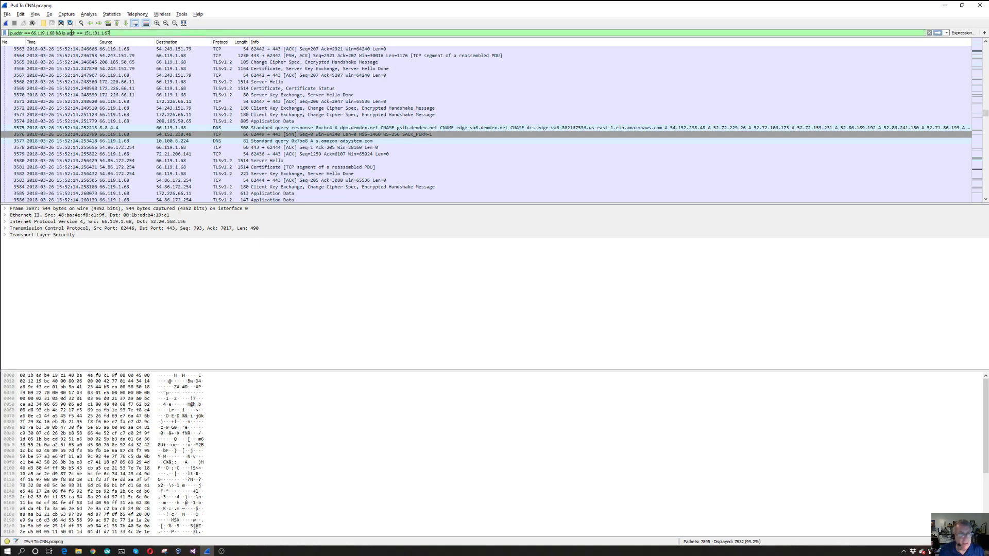
{"action": "key", "text": "Return"}
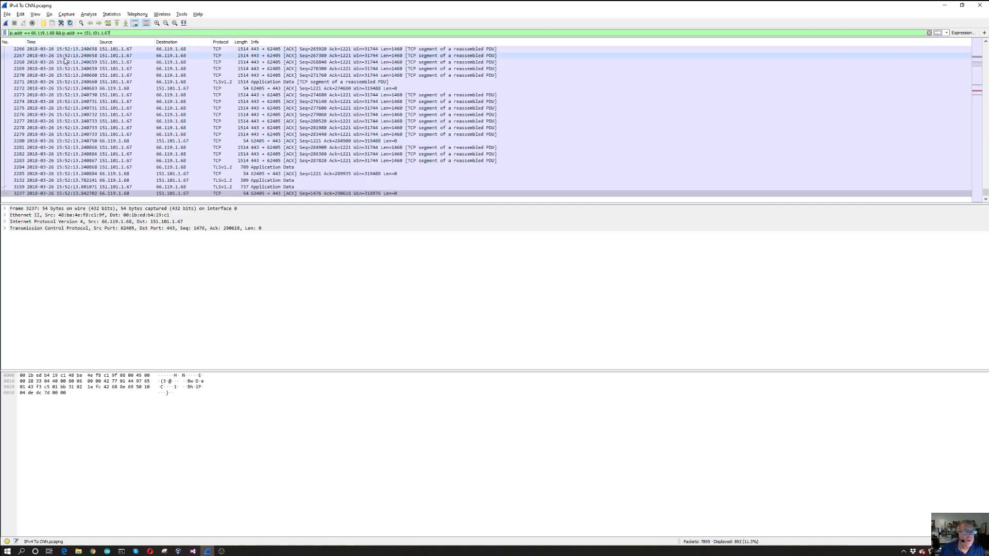
Examine the earliest packets exchanged between 66.119.1.68 and 151.101.1.67, starting from packet 64
{"action": "scroll", "coordinate": [173, 78], "scroll_direction": "up", "scroll_amount": 5}
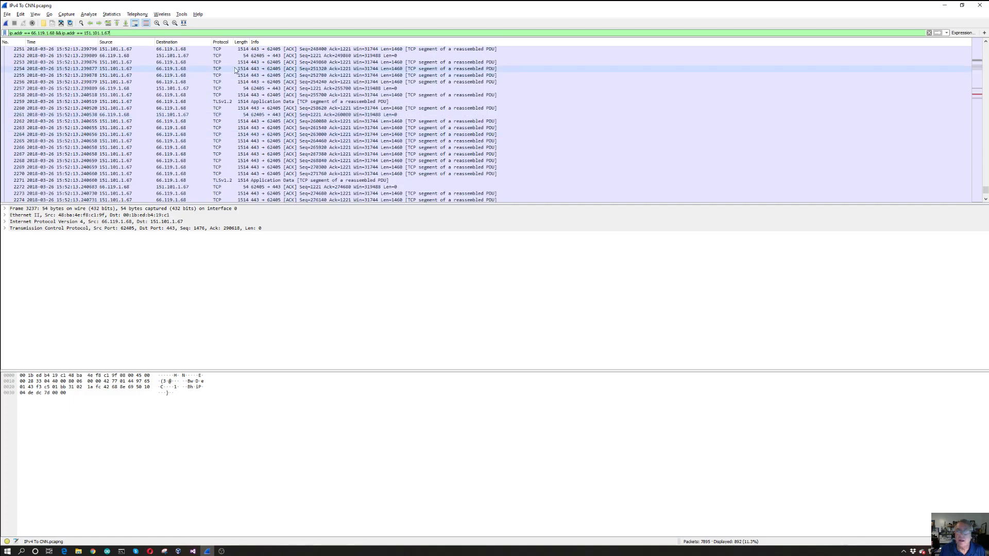
{"action": "left_click_drag", "start_coordinate": [986, 191], "coordinate": [985, 46]}
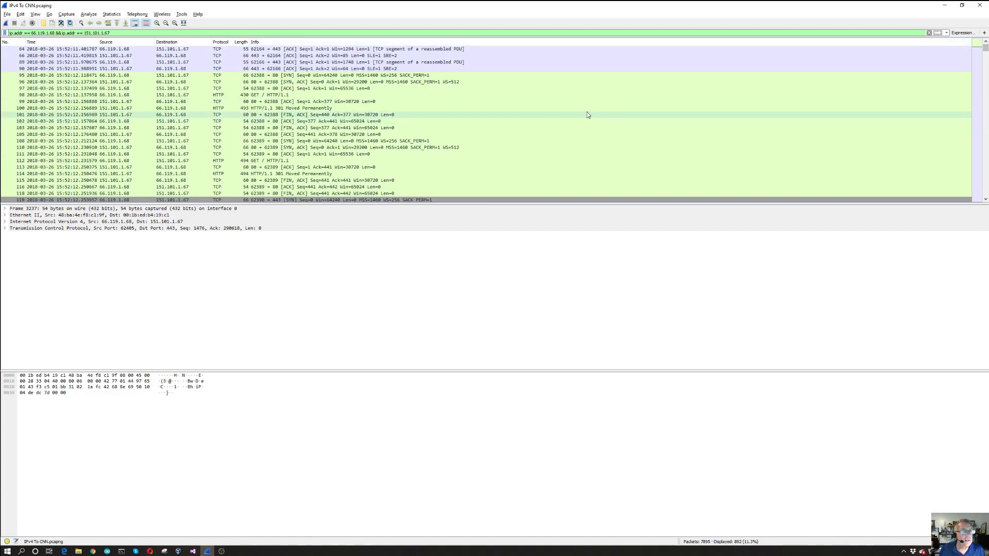
{"action": "scroll", "coordinate": [588, 107], "scroll_direction": "down", "scroll_amount": 7}
{"action": "scroll", "coordinate": [588, 107], "scroll_direction": "down", "scroll_amount": 2}
{"action": "scroll", "coordinate": [588, 107], "scroll_direction": "up", "scroll_amount": 9}
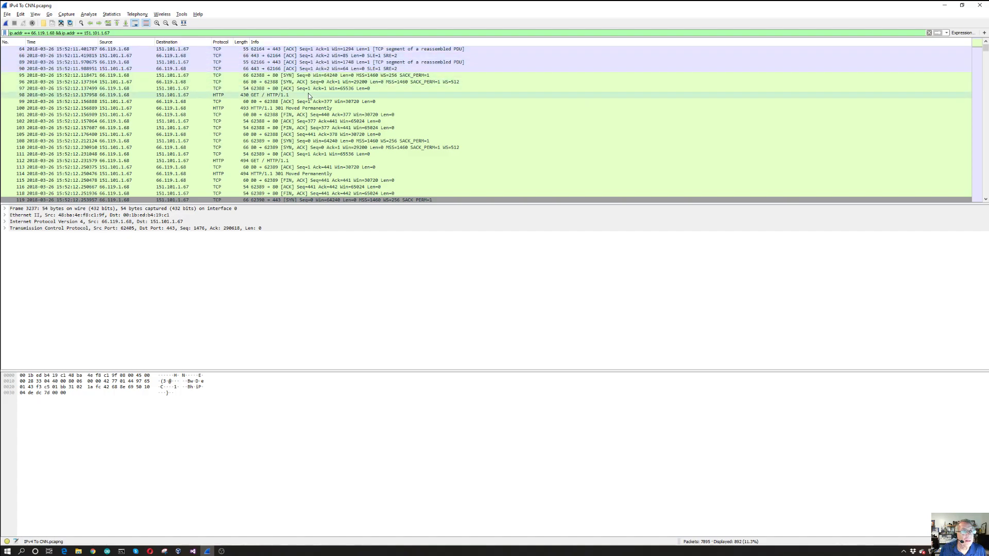
Inspect GET packet 98 and acknowledgement packet 99, and expand the Hypertext Transfer Protocol details of 301 Moved Permanently packet 100
{"action": "left_click", "coordinate": [291, 98]}
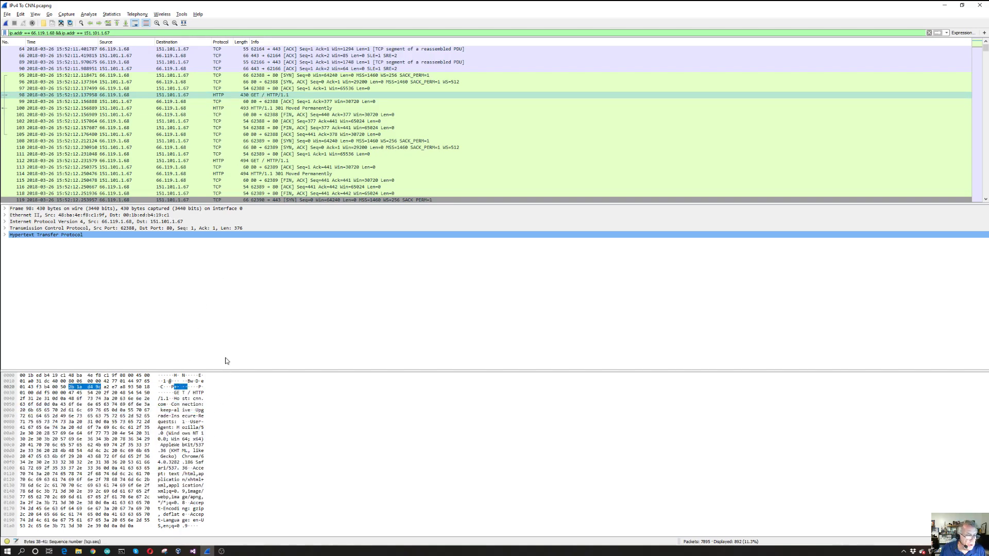
{"action": "left_click", "coordinate": [271, 102]}
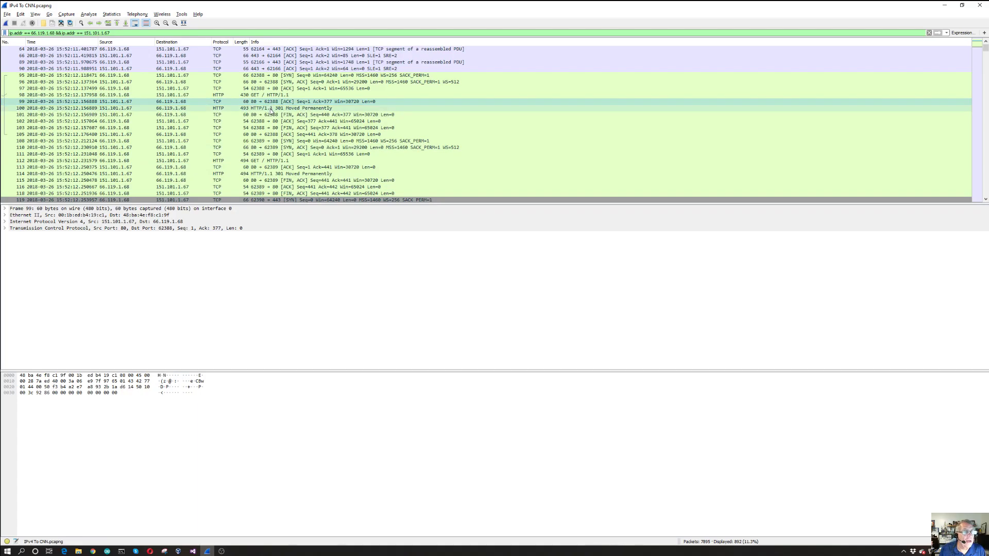
{"action": "left_click", "coordinate": [272, 110]}
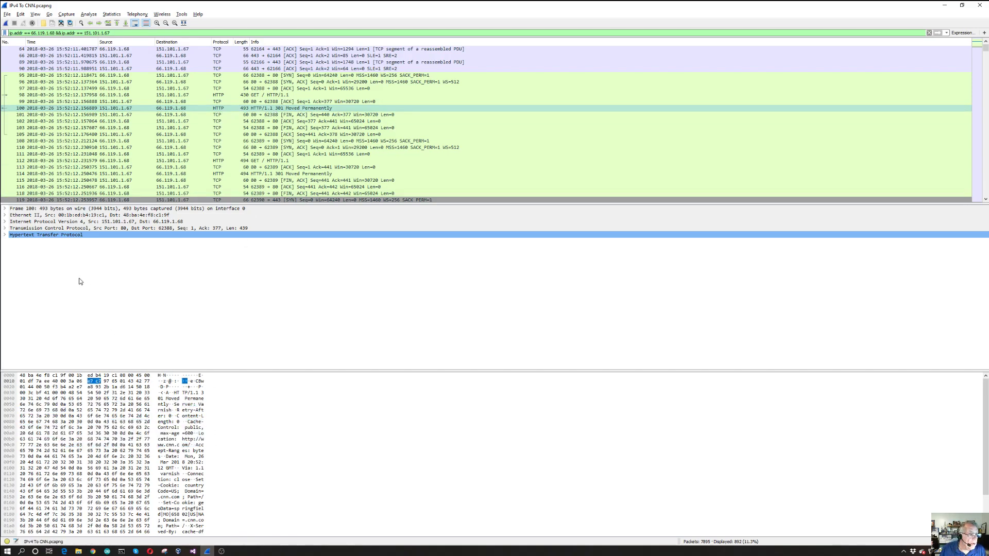
{"action": "left_click", "coordinate": [5, 235]}
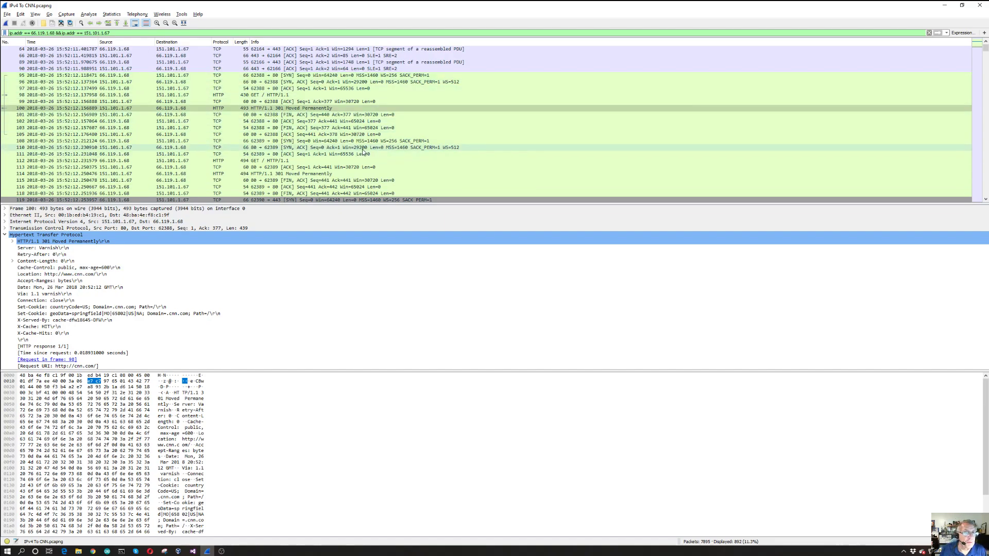
Follow the TCP stream of ACK packet 122, sent from 66.119.1.68 to 151.101.1.67
{"action": "scroll", "coordinate": [374, 127], "scroll_direction": "down", "scroll_amount": 7}
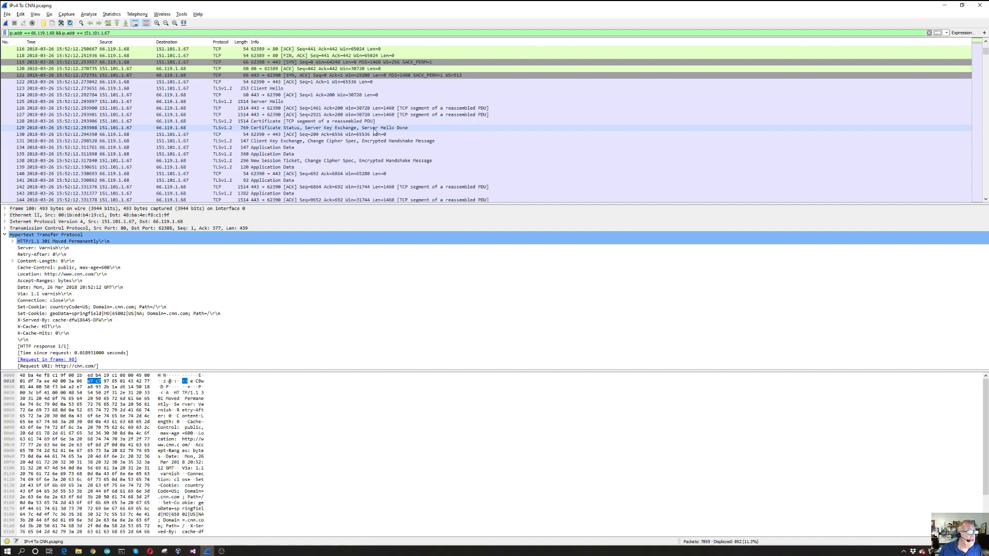
{"action": "left_click", "coordinate": [117, 84]}
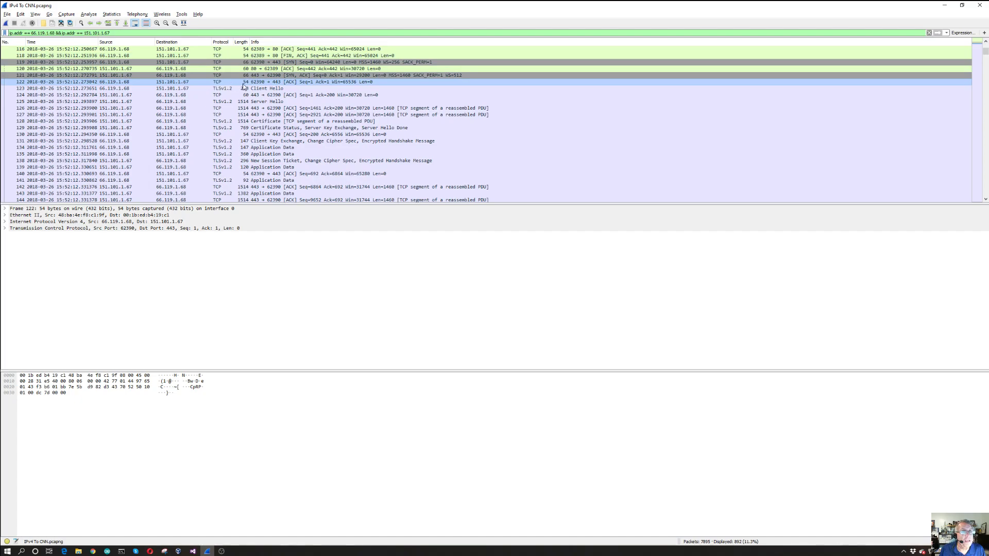
{"action": "right_click", "coordinate": [215, 84]}
{"action": "left_click", "coordinate": [197, 81]}
{"action": "right_click", "coordinate": [197, 81]}
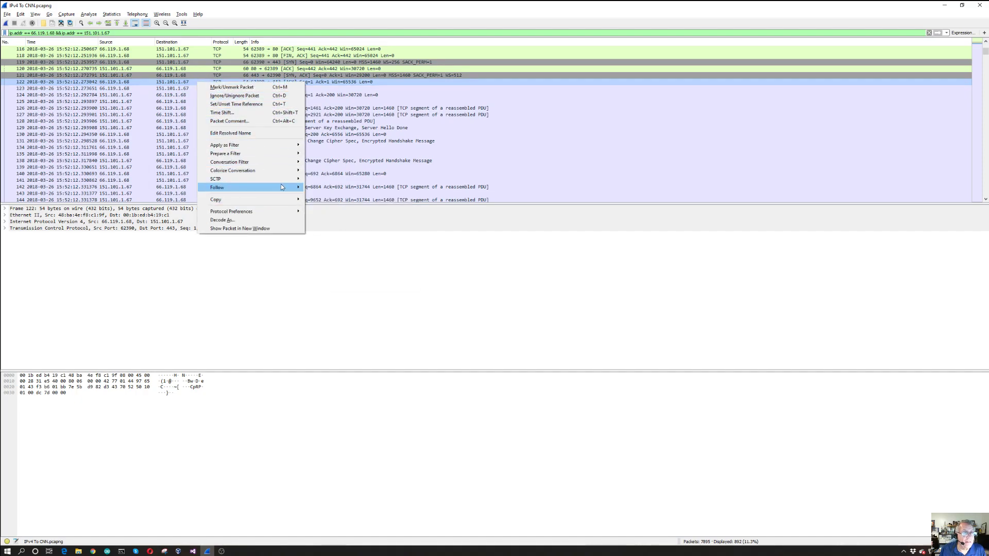
{"action": "mouse_move", "coordinate": [280, 186]}
{"action": "left_click", "coordinate": [328, 190]}
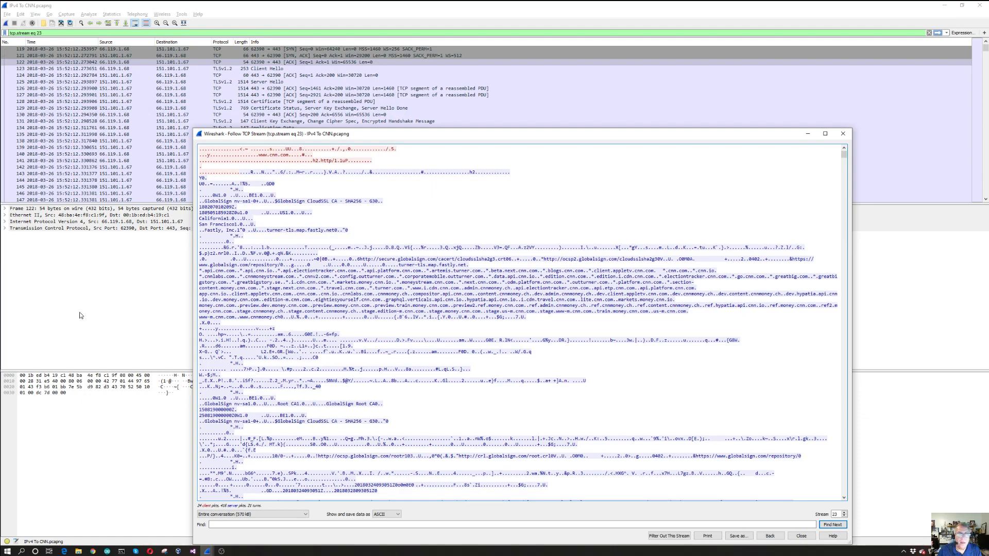
Close the followed stream, and expand packet 122's Transmission Control Protocol details to check them before collapsing them
{"action": "key", "text": "Escape"}
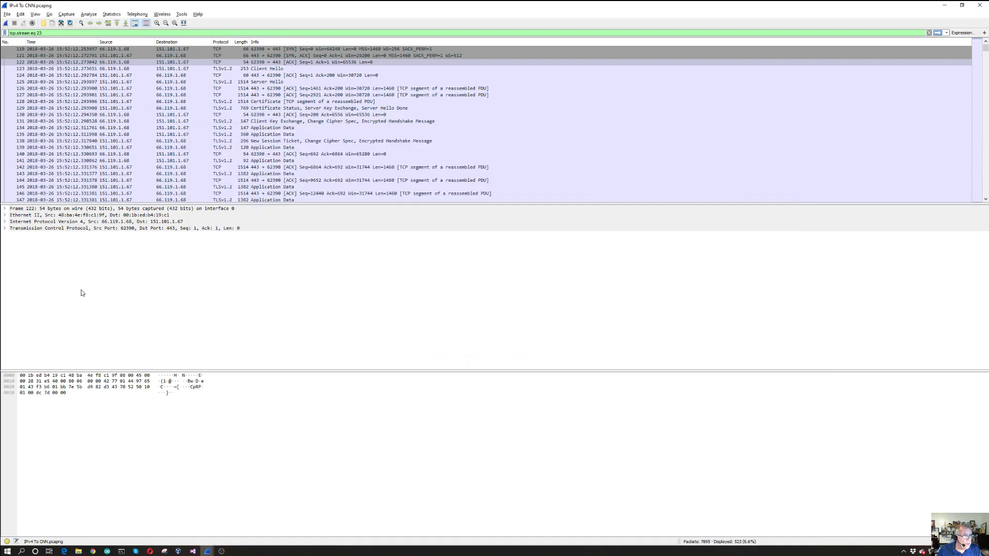
{"action": "left_click", "coordinate": [4, 228]}
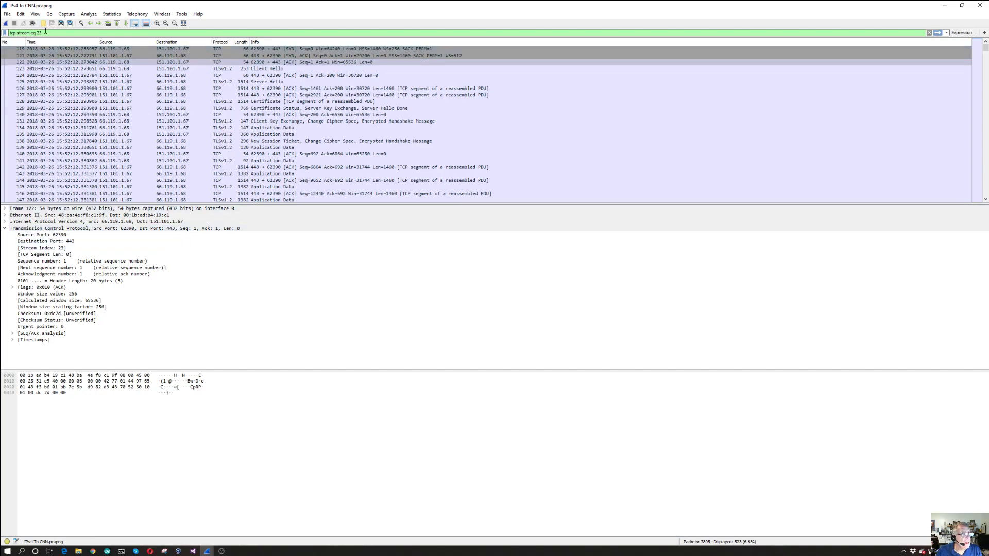
{"action": "left_click", "coordinate": [5, 228]}
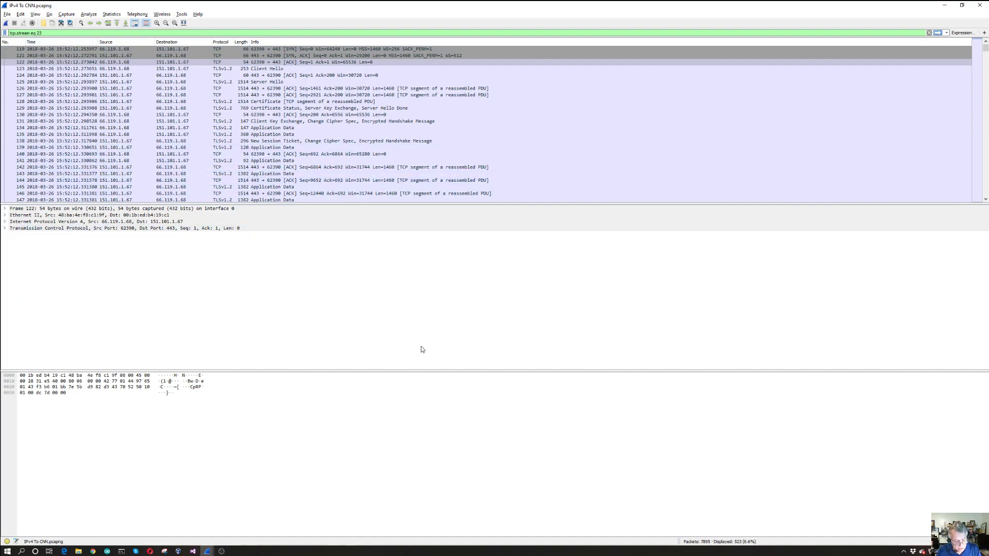
Follow packet 122's TCP stream again and look through its content, from the certificate text into the data that follows
{"action": "key", "text": "ctrl+alt+shift+t"}
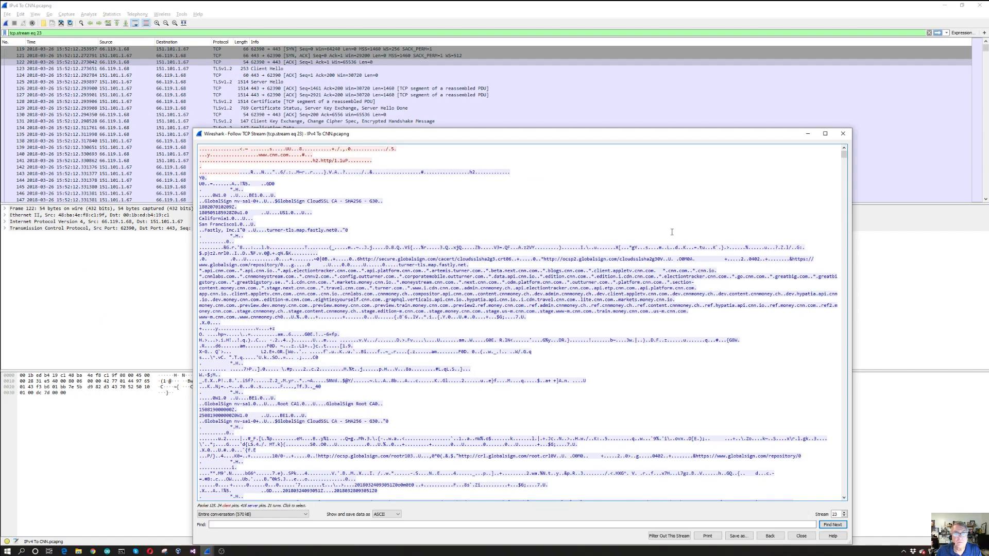
{"action": "left_click_drag", "start_coordinate": [550, 137], "coordinate": [536, 84]}
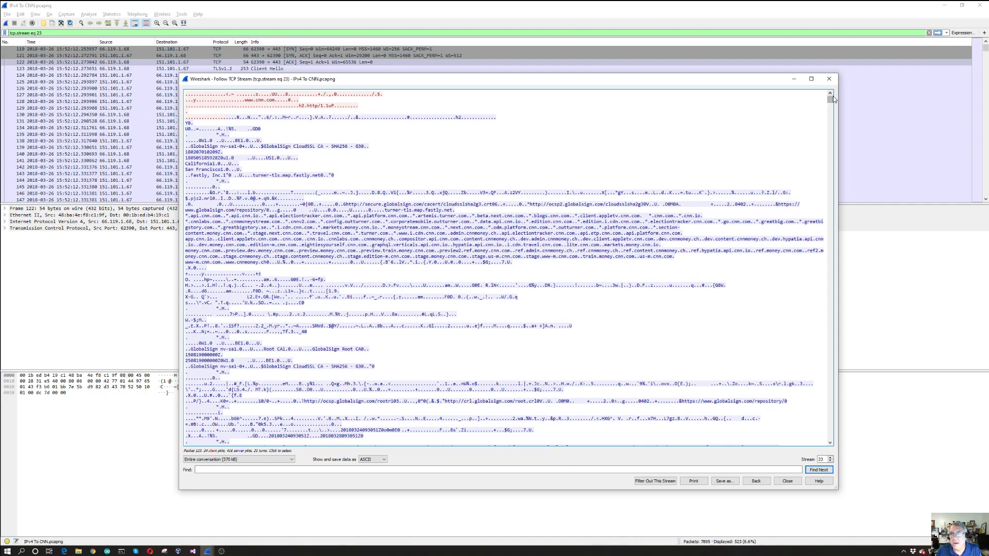
{"action": "mouse_move", "coordinate": [830, 101]}
{"action": "left_mouse_down"}
{"action": "mouse_move", "coordinate": [831, 114]}
{"action": "mouse_move", "coordinate": [829, 95]}
{"action": "left_mouse_up"}
{"action": "scroll", "coordinate": [734, 173], "scroll_direction": "down", "scroll_amount": 15}
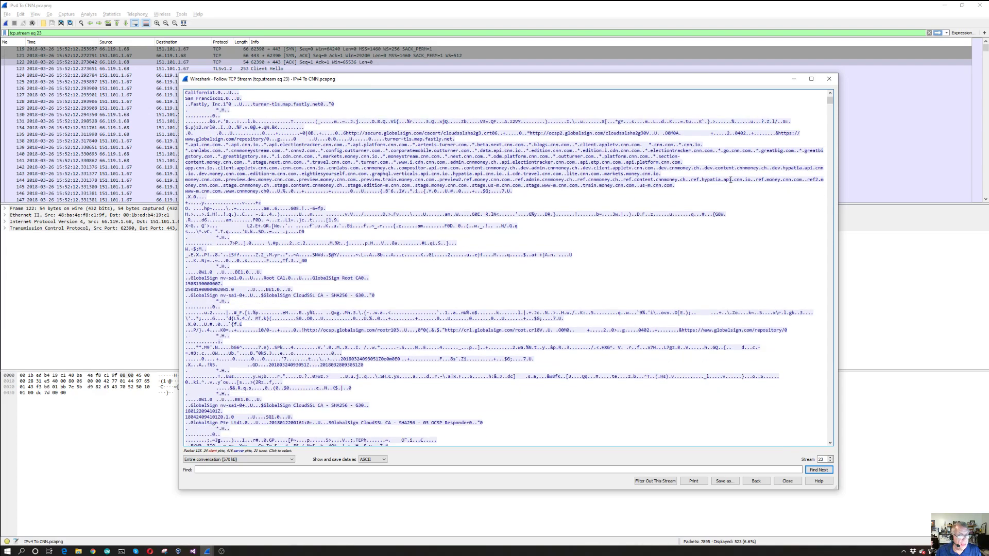
{"action": "scroll", "coordinate": [730, 180], "scroll_direction": "down", "scroll_amount": 14}
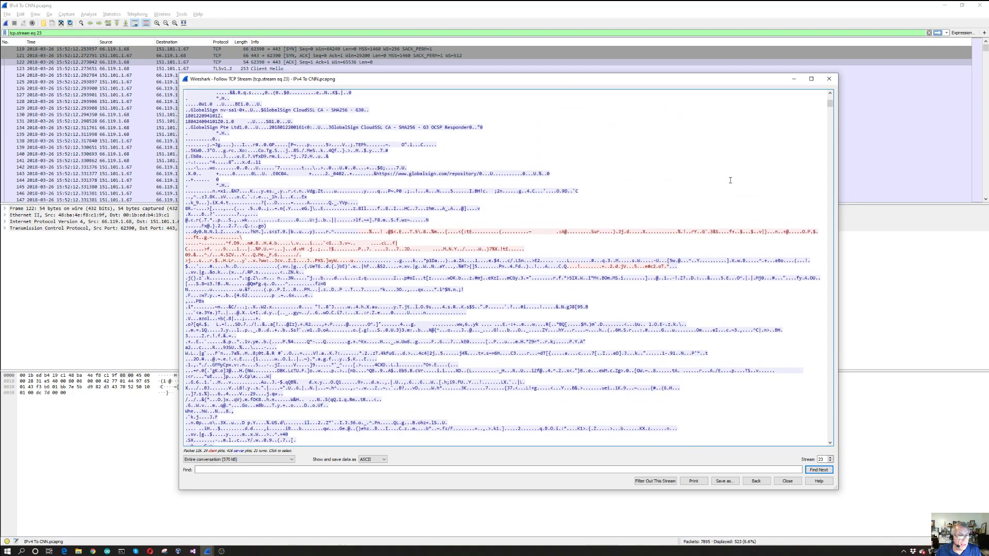
{"action": "scroll", "coordinate": [730, 181], "scroll_direction": "down", "scroll_amount": 19}
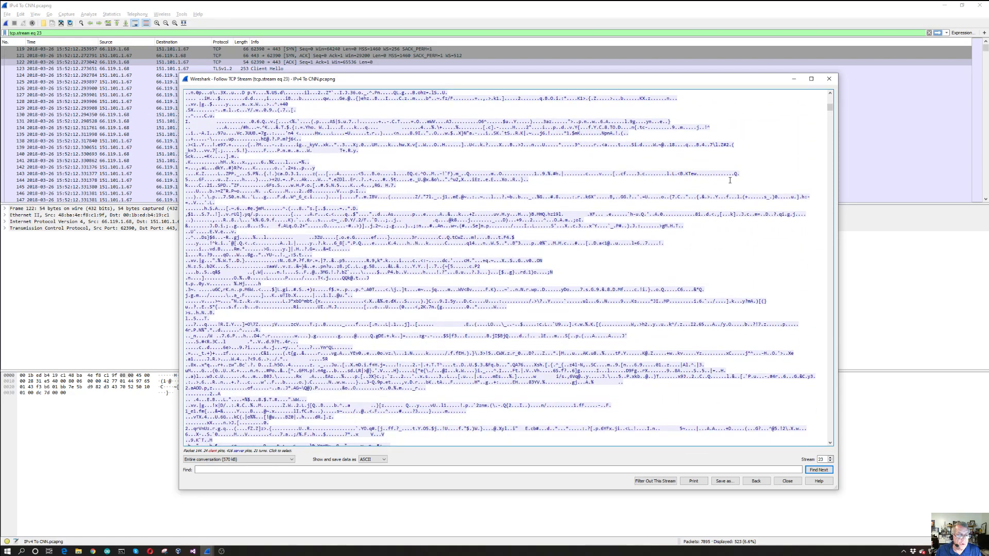
{"action": "scroll", "coordinate": [730, 180], "scroll_direction": "down", "scroll_amount": 14}
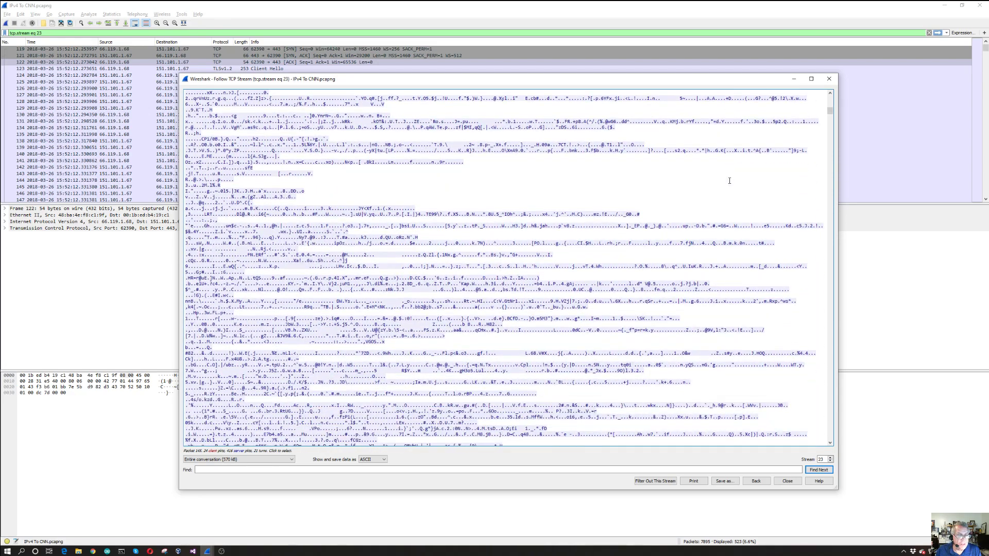
{"action": "scroll", "coordinate": [730, 180], "scroll_direction": "down", "scroll_amount": 7}
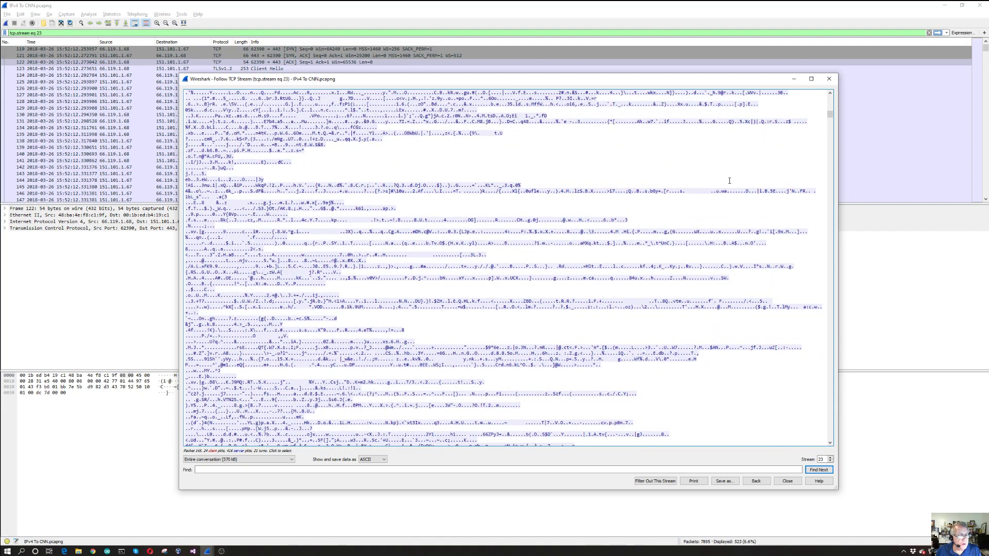
Look back through the followed TCP stream to the GlobalSign certificate text and the CNN domain names, and close the stream
{"action": "scroll", "coordinate": [730, 180], "scroll_direction": "up", "scroll_amount": 12}
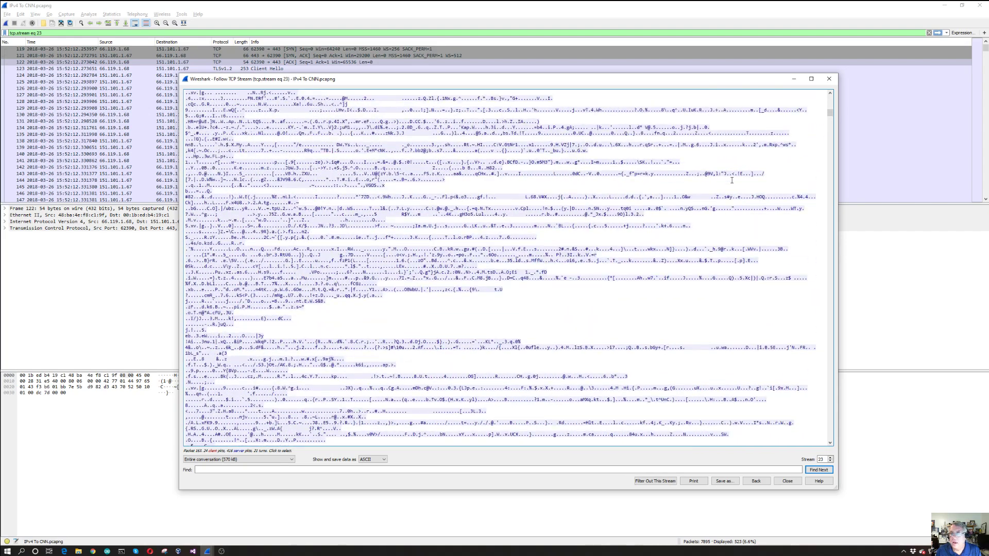
{"action": "scroll", "coordinate": [732, 180], "scroll_direction": "up", "scroll_amount": 10}
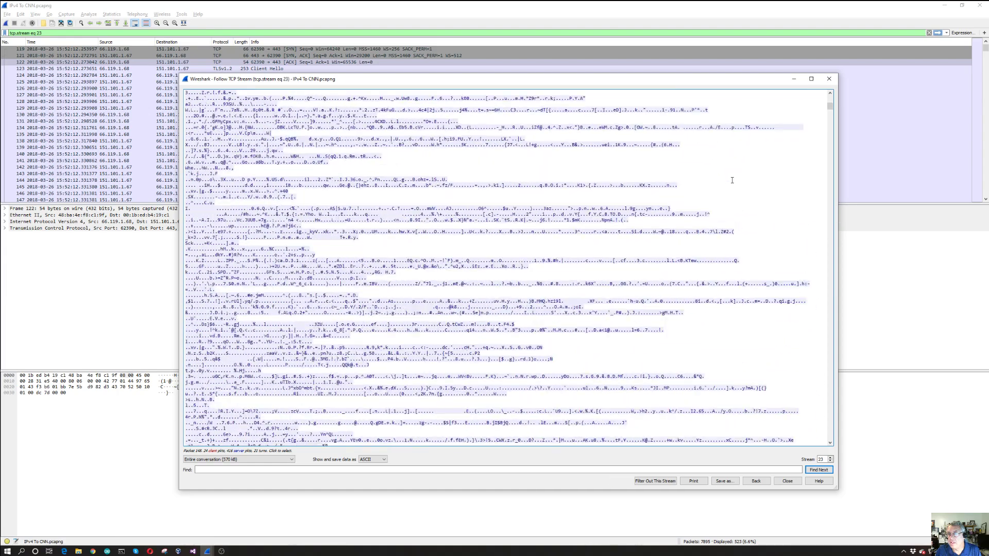
{"action": "scroll", "coordinate": [732, 179], "scroll_direction": "up", "scroll_amount": 13}
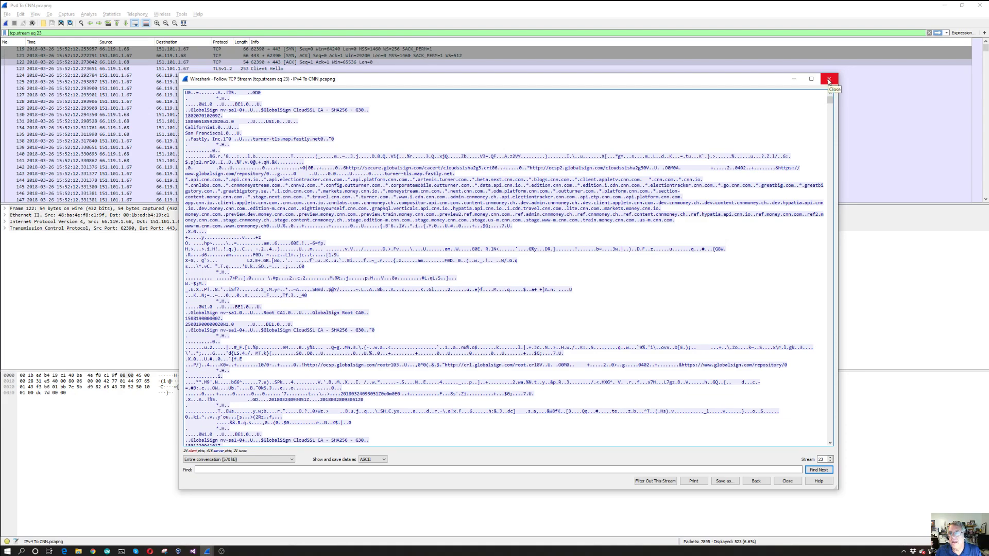
{"action": "scroll", "coordinate": [656, 171], "scroll_direction": "down", "scroll_amount": 4}
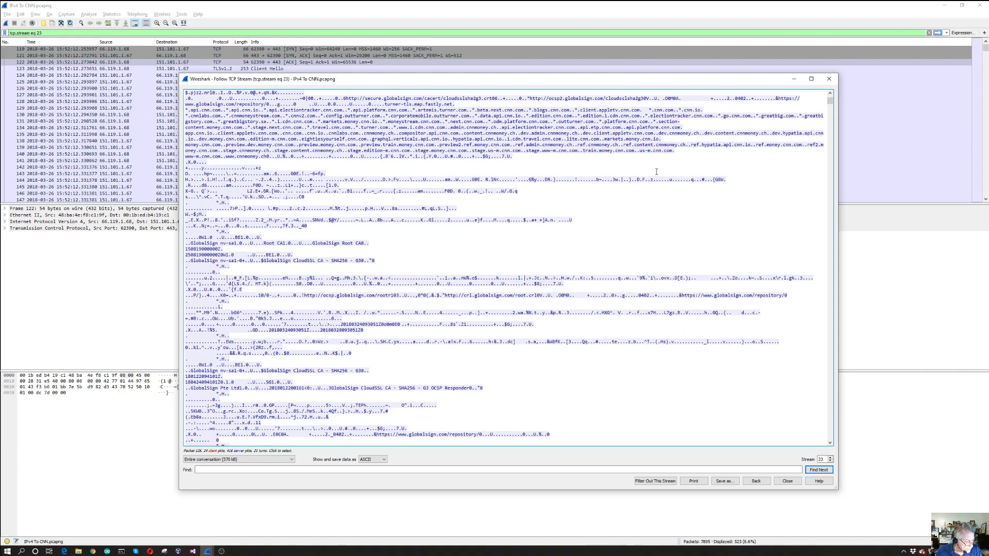
{"action": "scroll", "coordinate": [656, 172], "scroll_direction": "up", "scroll_amount": 3}
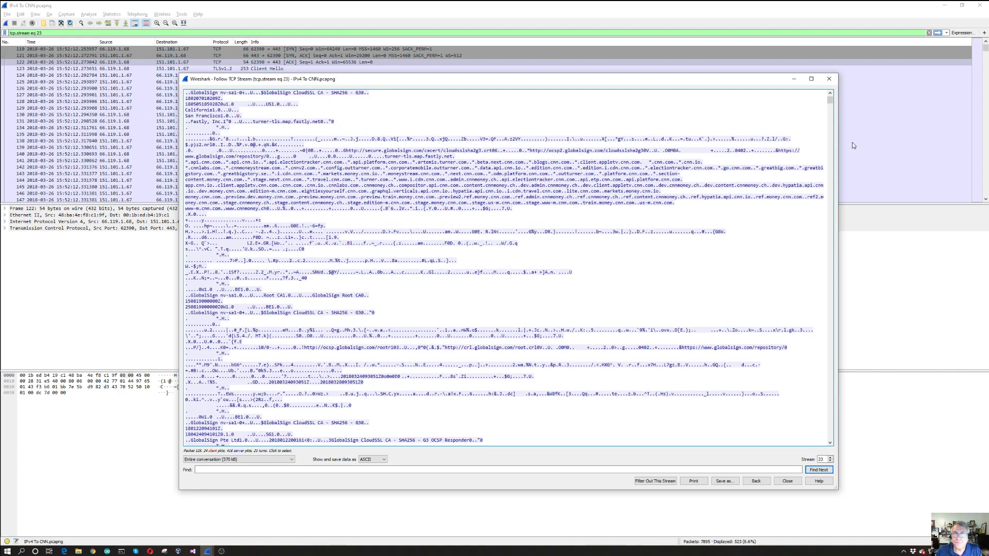
{"action": "left_click", "coordinate": [830, 80]}
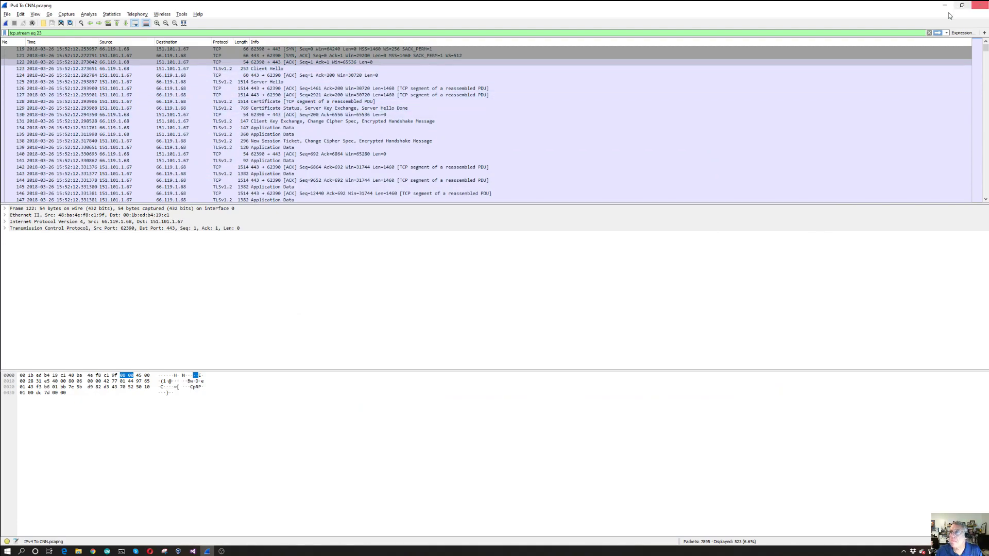
Clear the display filter to restore the full packet list and go to packet 94
{"action": "left_click", "coordinate": [930, 32]}
{"action": "scroll", "coordinate": [631, 78], "scroll_direction": "up", "scroll_amount": 8}
{"action": "scroll", "coordinate": [629, 94], "scroll_direction": "up", "scroll_amount": 10}
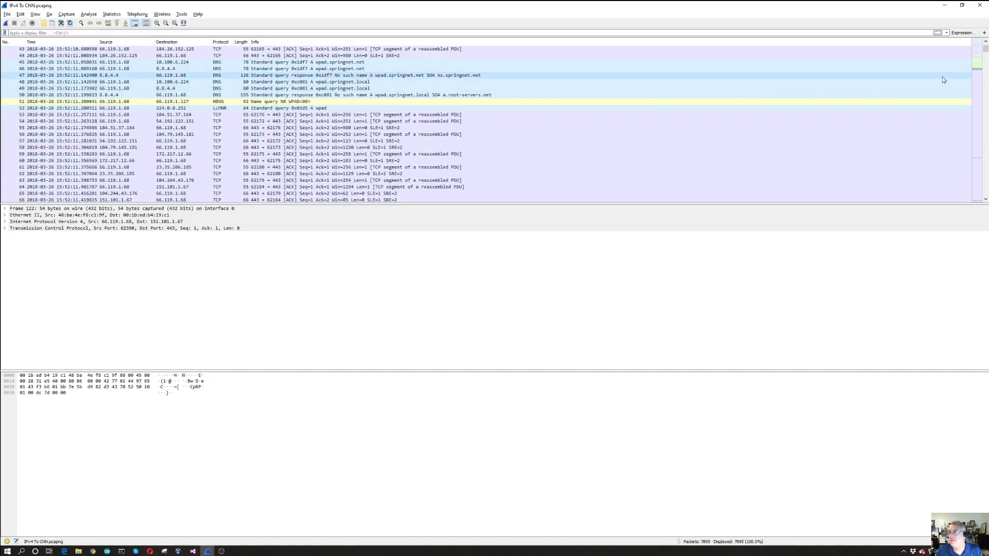
{"action": "scroll", "coordinate": [987, 54], "scroll_direction": "up", "scroll_amount": 14}
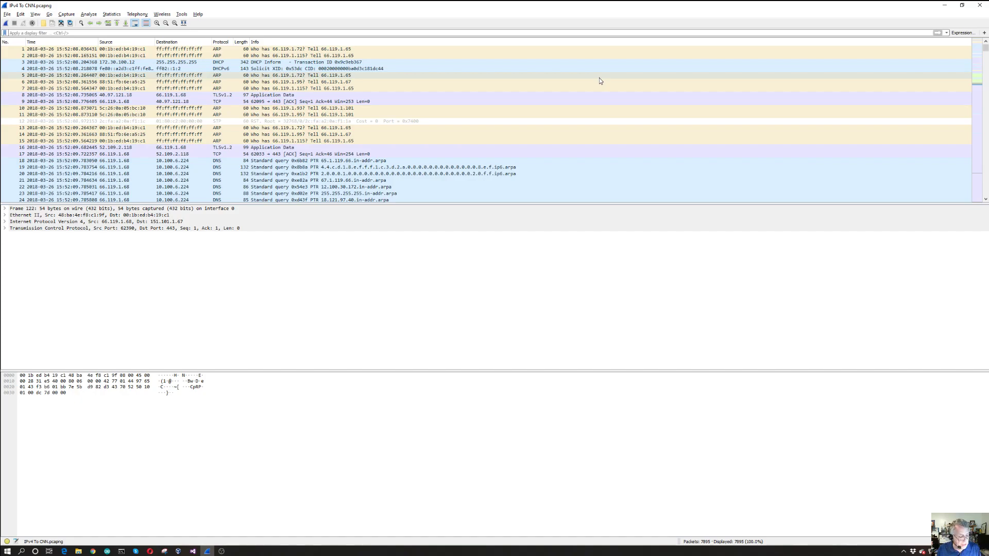
{"action": "key", "text": "ctrl+g"}
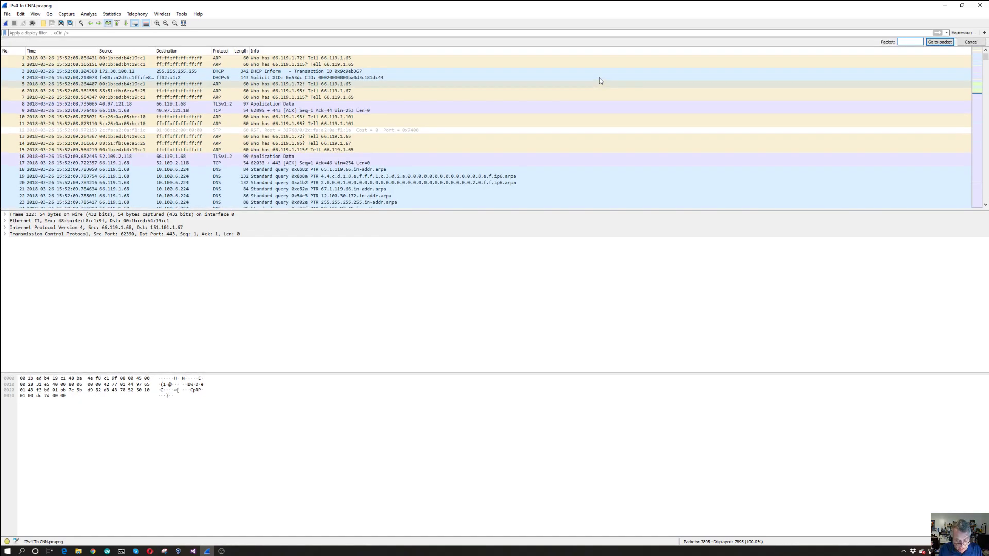
{"action": "type", "text": "94"}
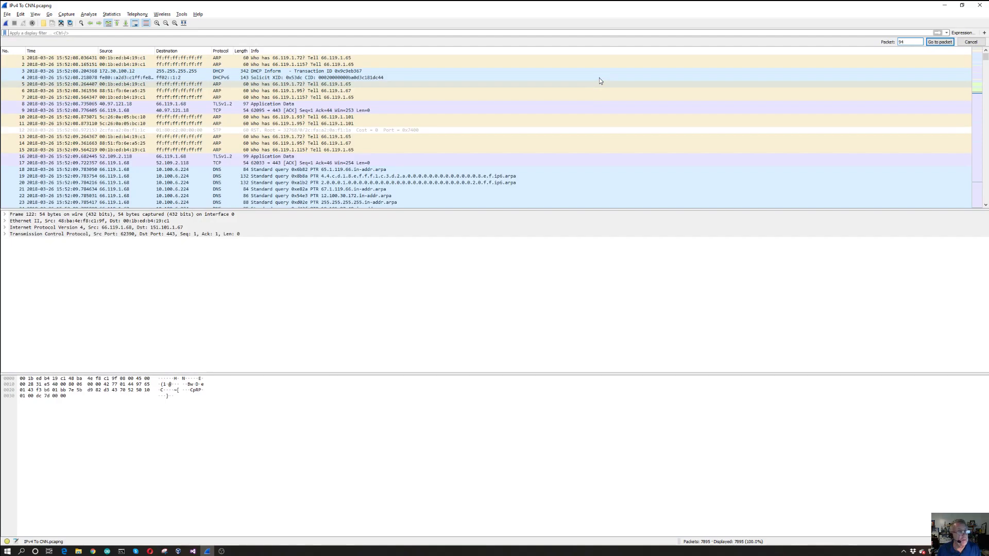
{"action": "key", "text": "Return"}
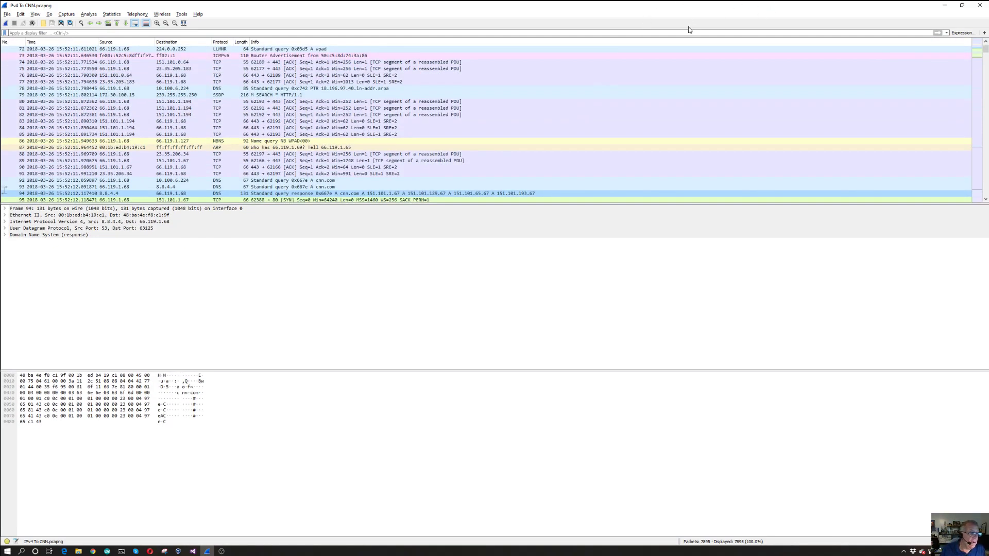
Select SYN packet 95, sent from 66.119.1.68 to 151.101.1.67, and expand its Transmission Control Protocol details
{"action": "scroll", "coordinate": [308, 98], "scroll_direction": "down", "scroll_amount": 4}
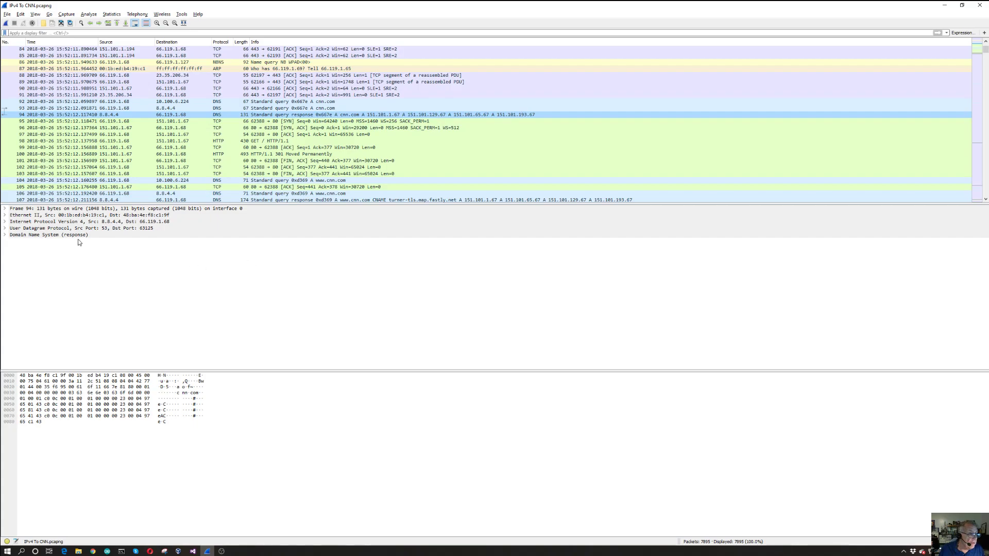
{"action": "left_click", "coordinate": [103, 125]}
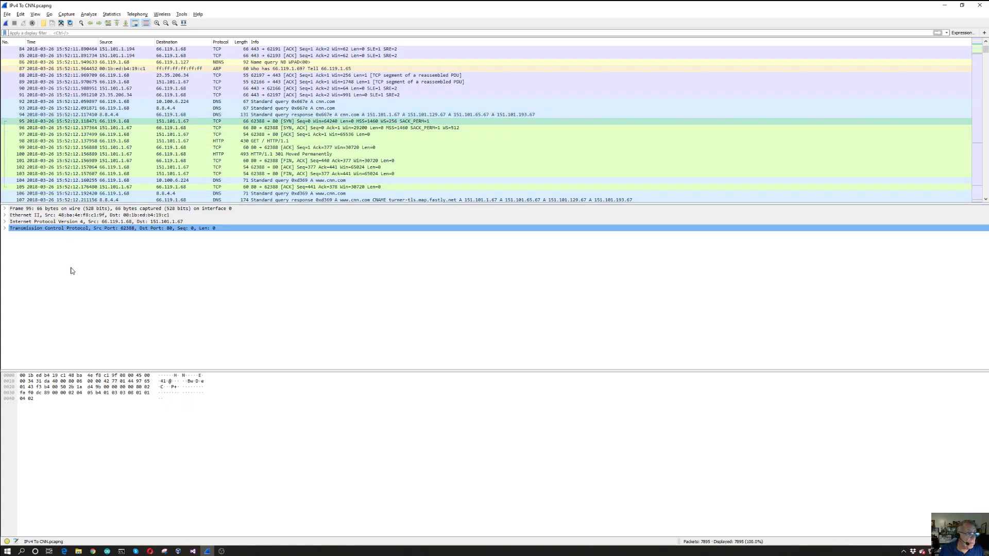
{"action": "left_click", "coordinate": [5, 228]}
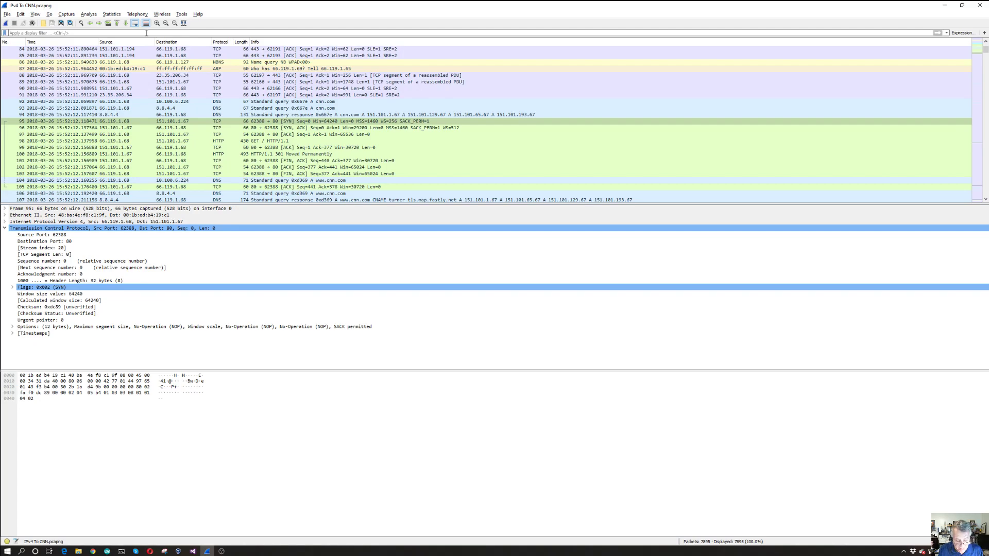
{"action": "type", "text": "66.119."}
{"action": "key", "text": "BackSpace"}
{"action": "key", "text": "BackSpace"}
{"action": "key", "text": "BackSpace"}
{"action": "key", "text": "BackSpace"}
{"action": "key", "text": "BackSpace"}
{"action": "key", "text": "BackSpace"}
{"action": "key", "text": "BackSpace"}
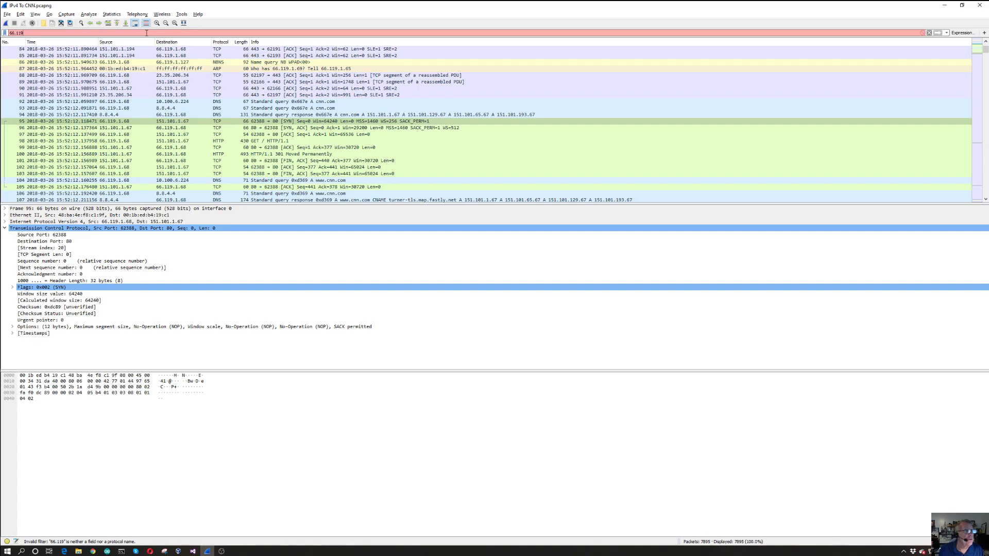
{"action": "type", "text": "tc"}
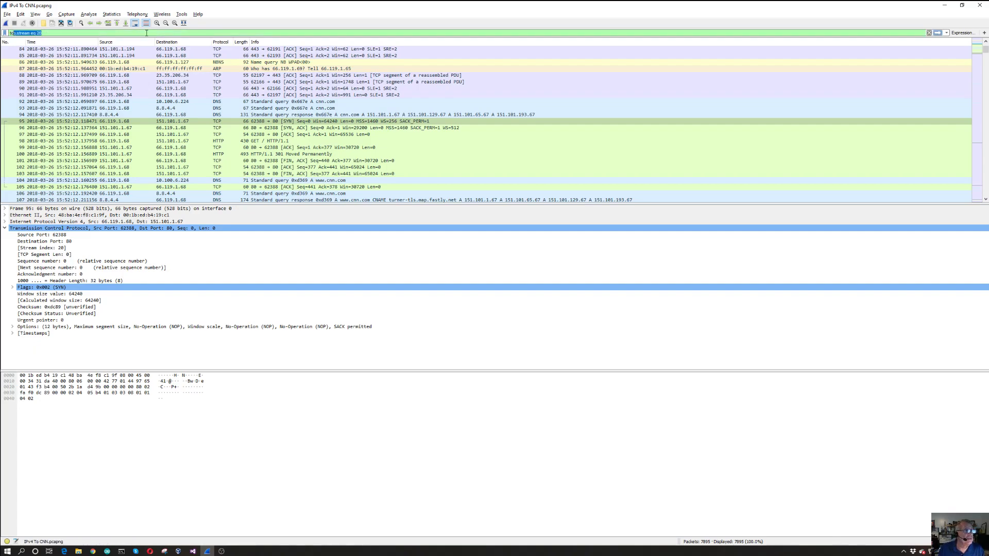
{"action": "type", "text": "p"}
{"action": "key", "text": "BackSpace"}
{"action": "key", "text": "BackSpace"}
{"action": "key", "text": "BackSpace"}
{"action": "key", "text": "BackSpace"}
Start a display filter expression with the condition ip.addr == 66.119.1.68
{"action": "type", "text": "ip.addr"}
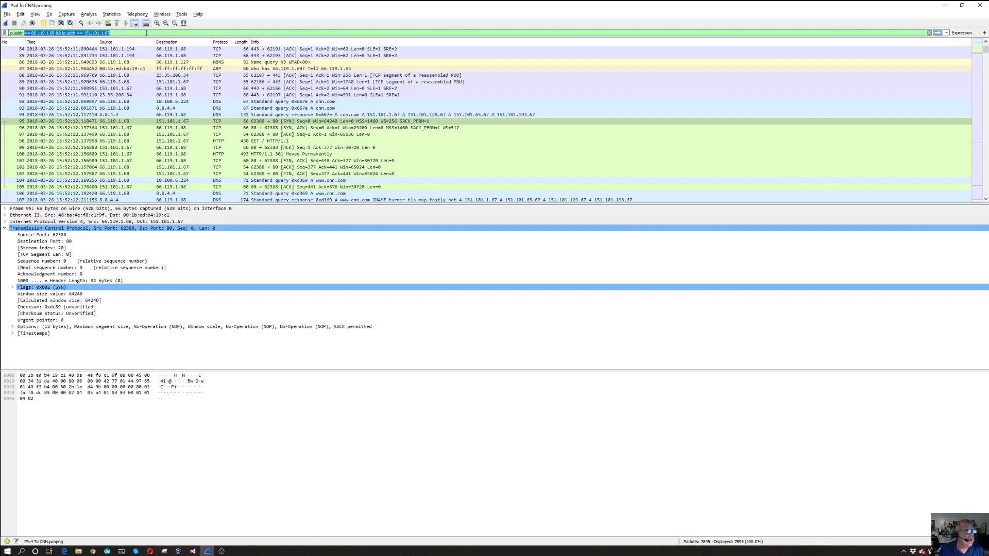
{"action": "type", "text": "e"}
{"action": "key", "text": "BackSpace"}
{"action": "type", "text": "=="}
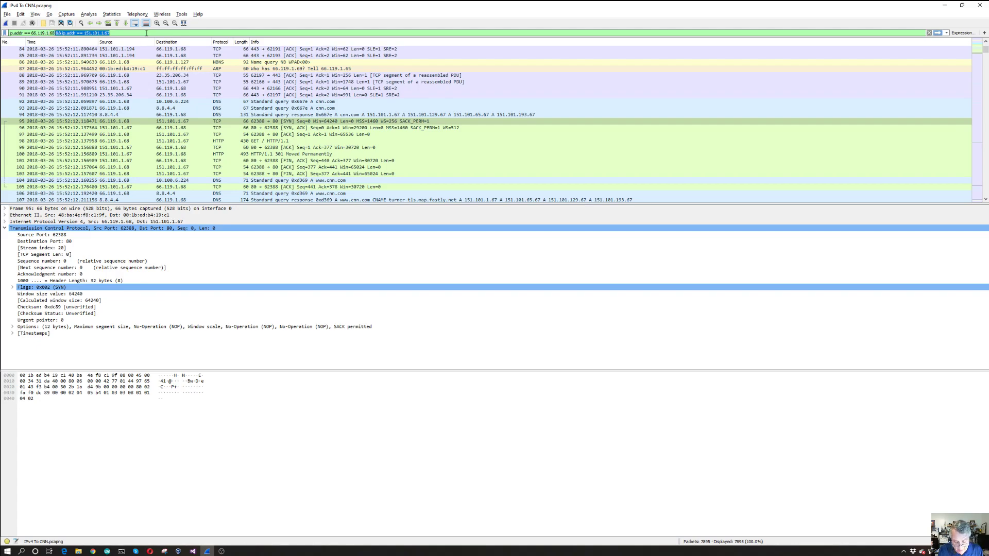
{"action": "type", "text": "&&"}
{"action": "key", "text": "BackSpace"}
{"action": "key", "text": "BackSpace"}
{"action": "key", "text": "BackSpace"}
Extend the display filter with "and (tcp.stream eq 20)" and apply it
{"action": "type", "text": "ad"}
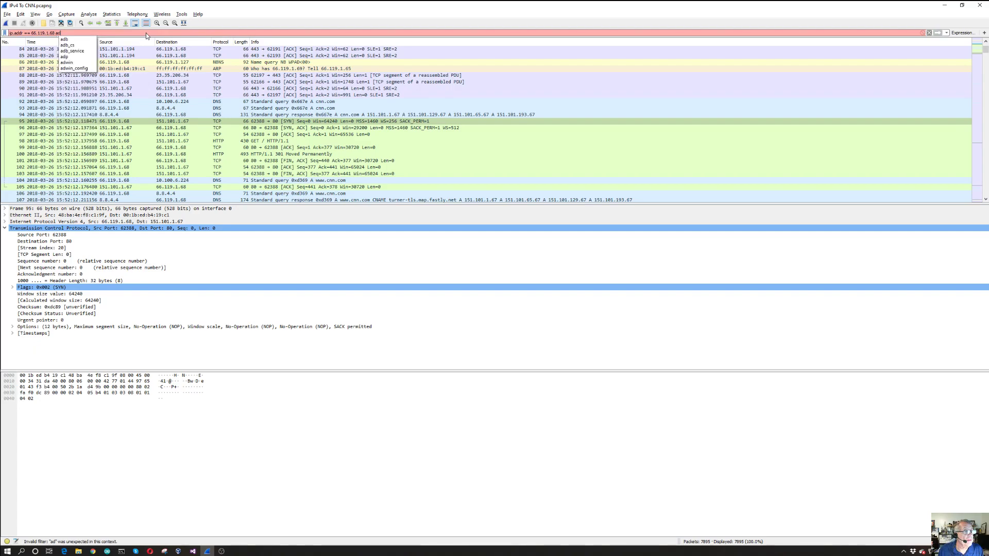
{"action": "key", "text": "BackSpace"}
{"action": "type", "text": "nd"}
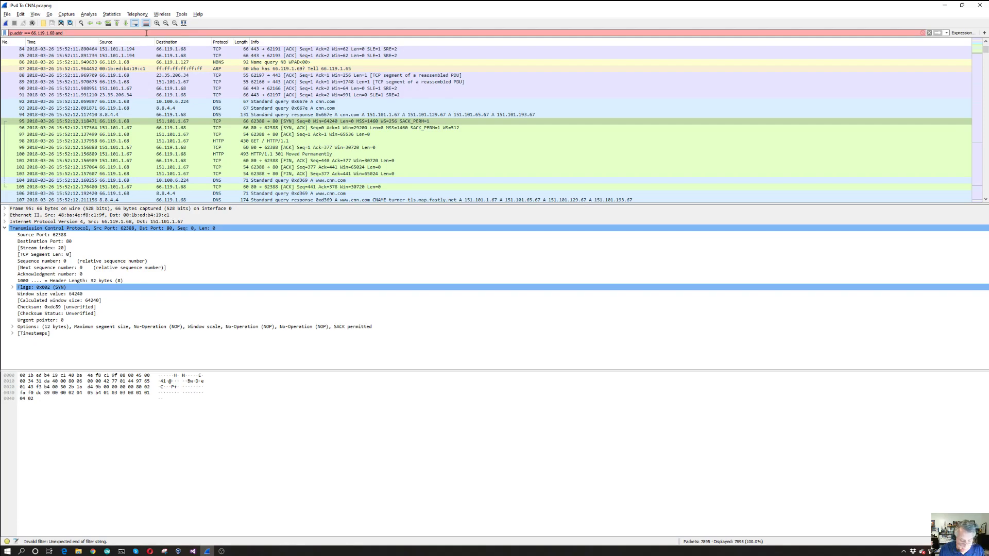
{"action": "type", "text": " (tcp.st"}
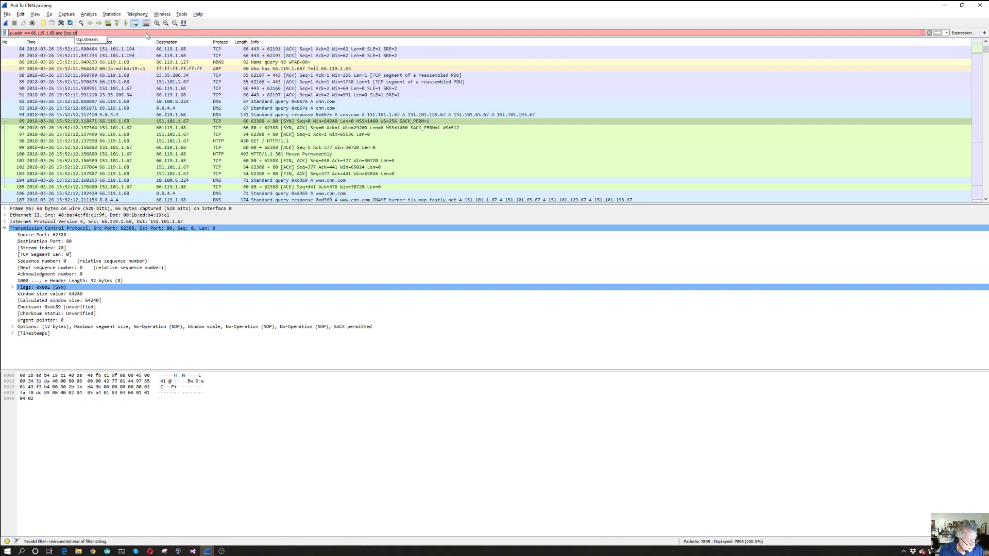
{"action": "type", "text": "ream e"}
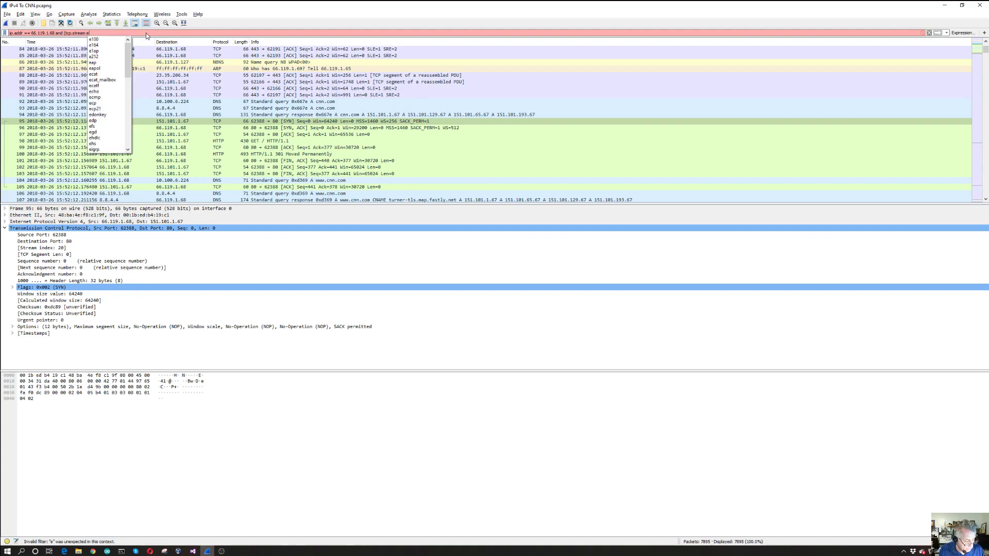
{"action": "type", "text": "q 20)"}
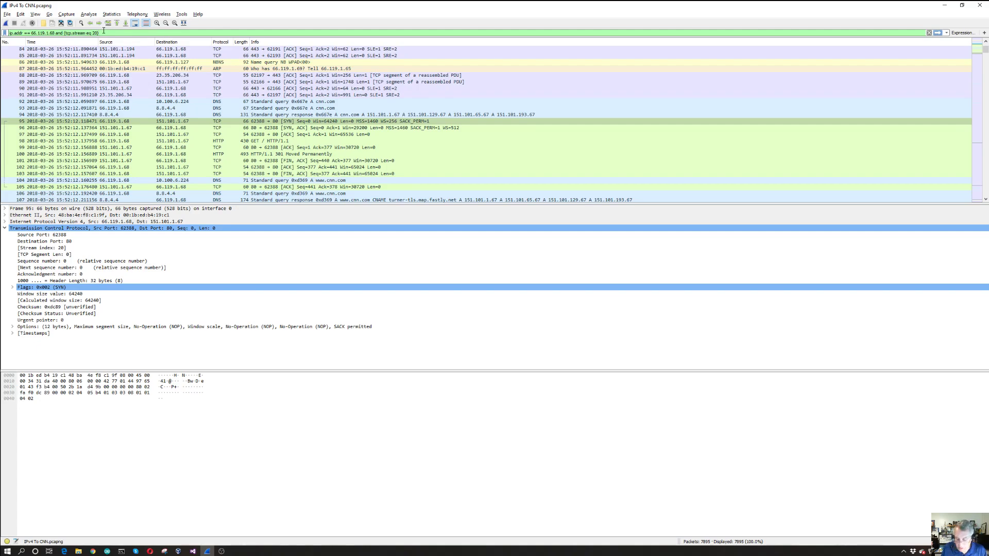
{"action": "key", "text": "Return"}
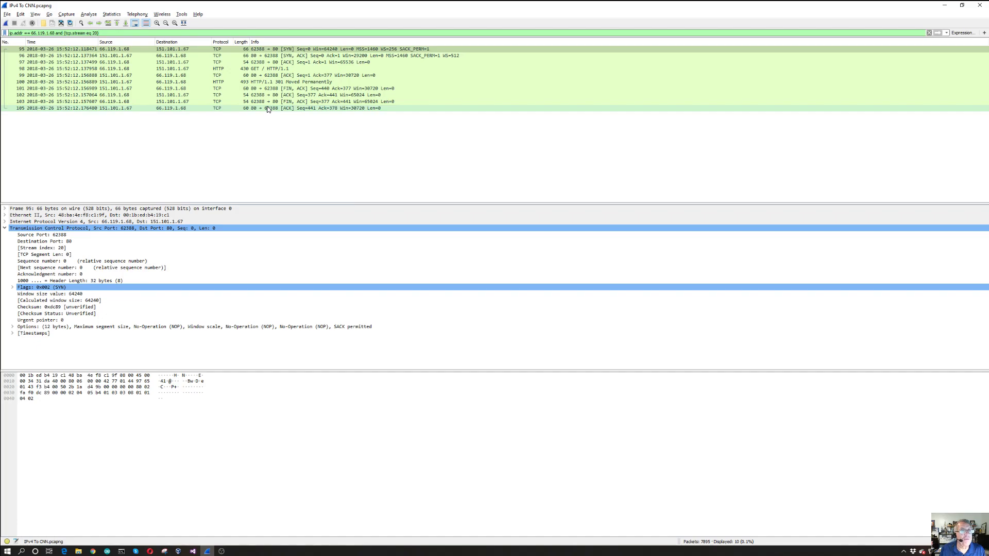
Inspect GET packet 98, acknowledgement packet 99 and the Hypertext Transfer Protocol details of 301 Moved Permanently packet 100 in the filtered list
{"action": "left_click", "coordinate": [273, 69]}
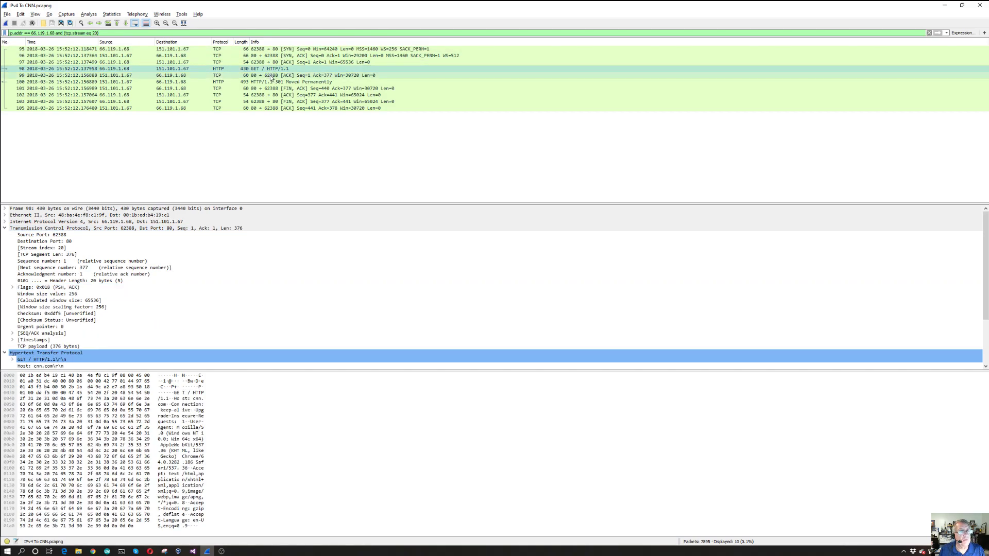
{"action": "left_click", "coordinate": [271, 76]}
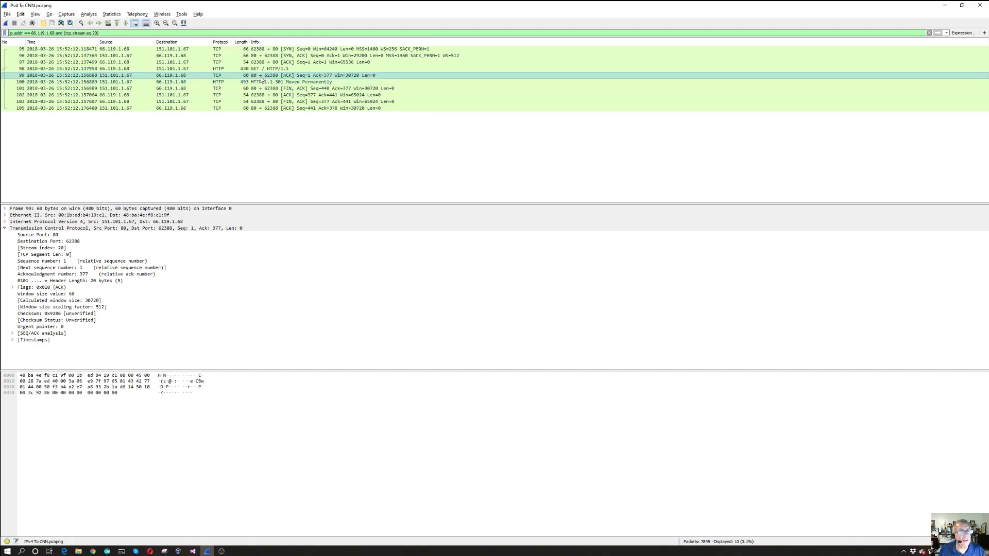
{"action": "left_click", "coordinate": [264, 82]}
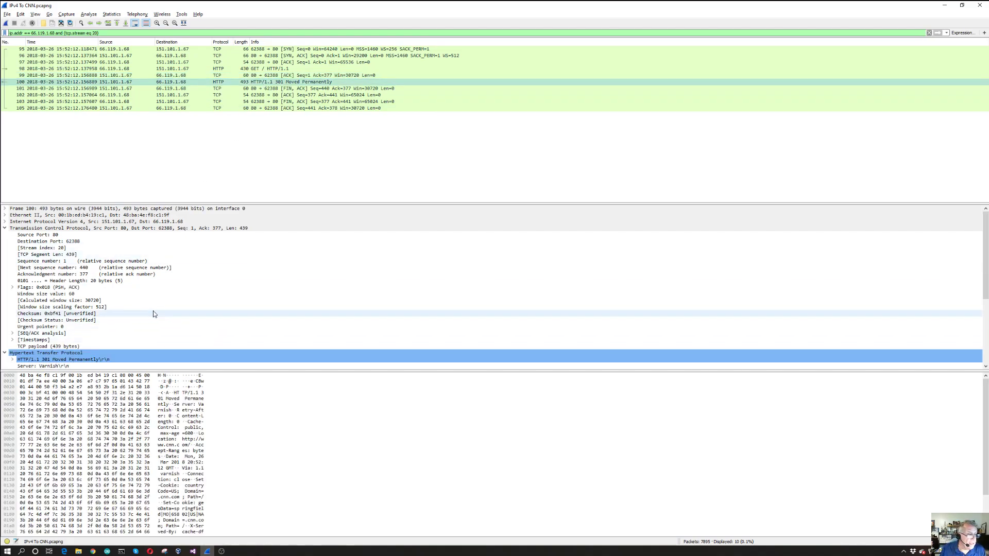
{"action": "scroll", "coordinate": [169, 304], "scroll_direction": "down", "scroll_amount": 6}
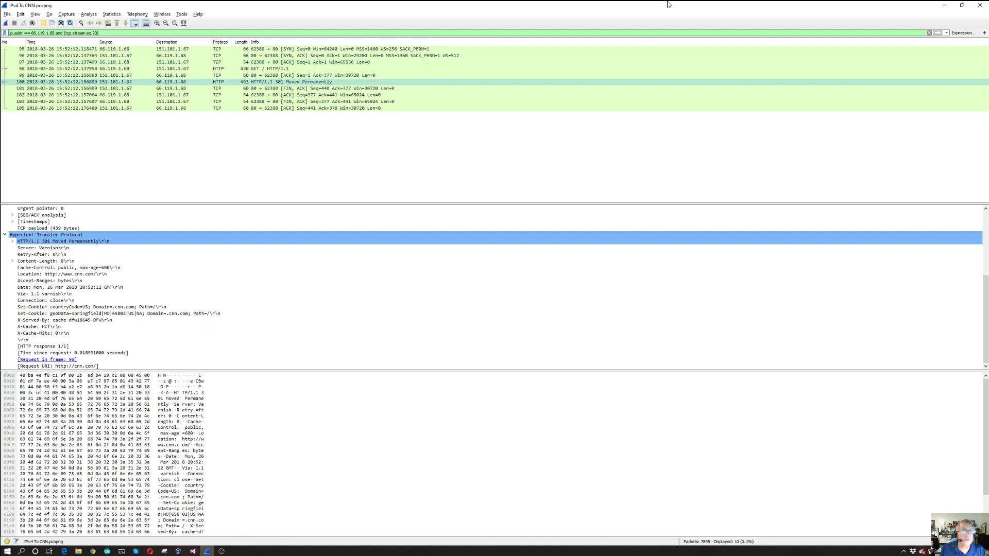
Clear the display filter, follow the TCP stream of SYN packet 95 to read its HTTP exchange, and close the stream
{"action": "left_click", "coordinate": [929, 33]}
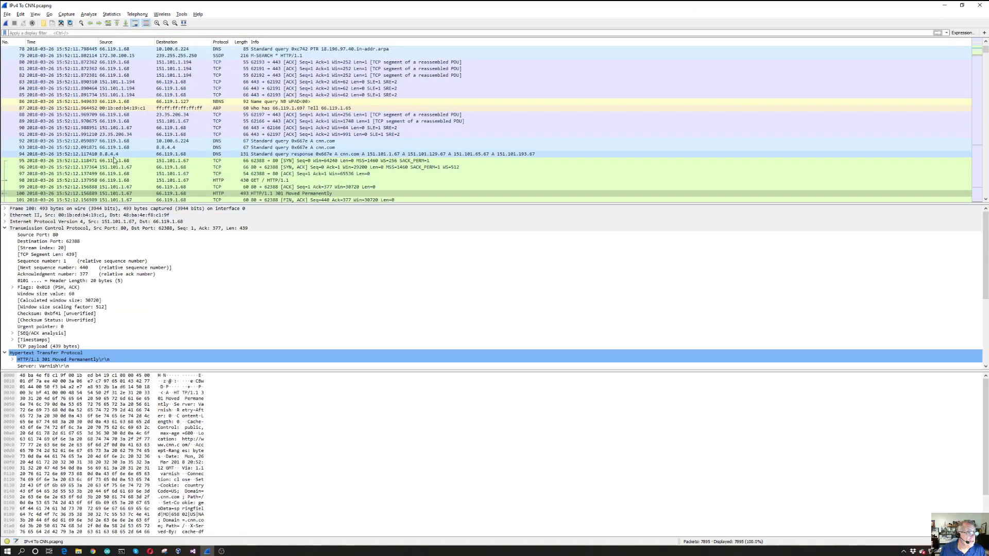
{"action": "left_click", "coordinate": [58, 162]}
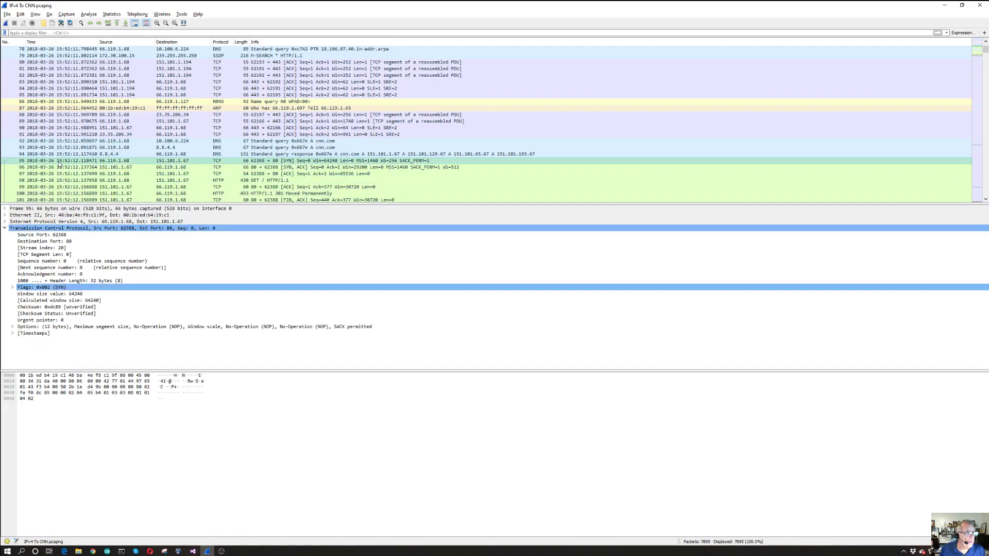
{"action": "right_click", "coordinate": [59, 163]}
{"action": "mouse_move", "coordinate": [144, 266]}
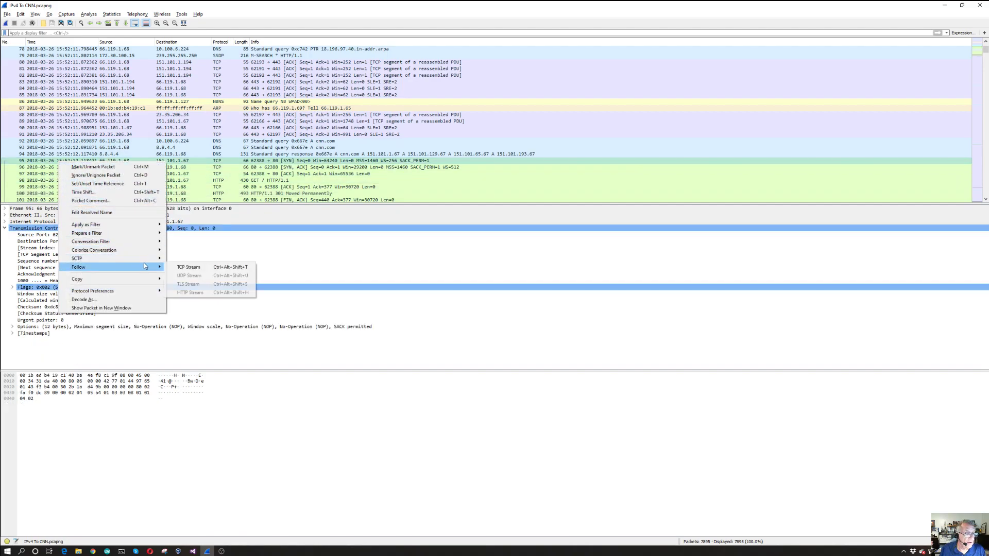
{"action": "left_click", "coordinate": [177, 267]}
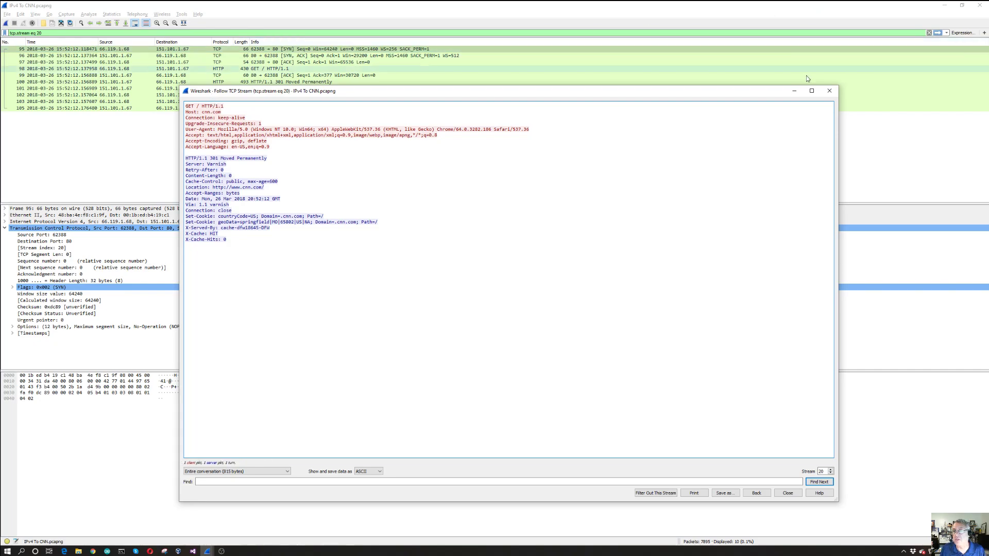
{"action": "left_click", "coordinate": [829, 91]}
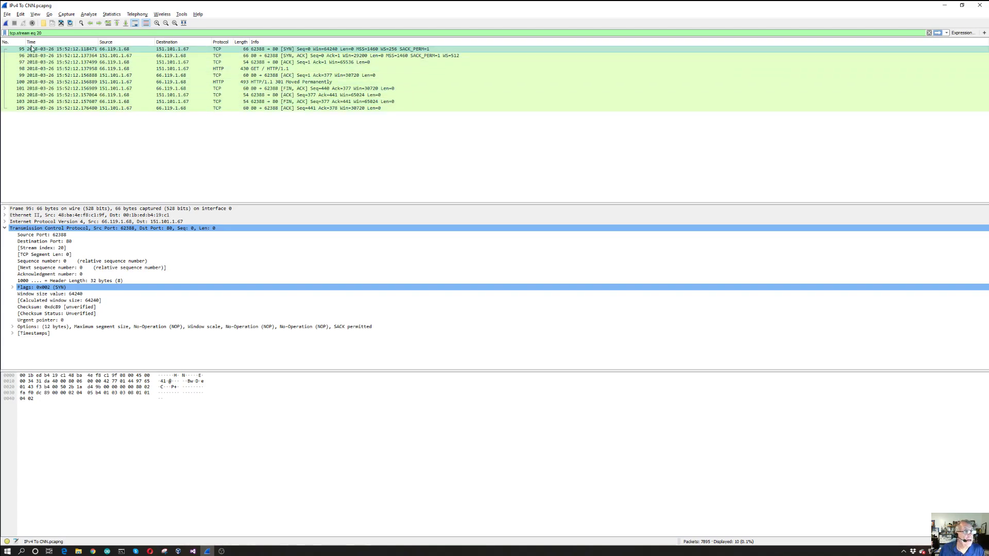
Replace the display filter with "tcp contains cnn", apply it and view the start of the filtered packet list
{"action": "left_click_drag", "start_coordinate": [37, 33], "coordinate": [8, 34]}
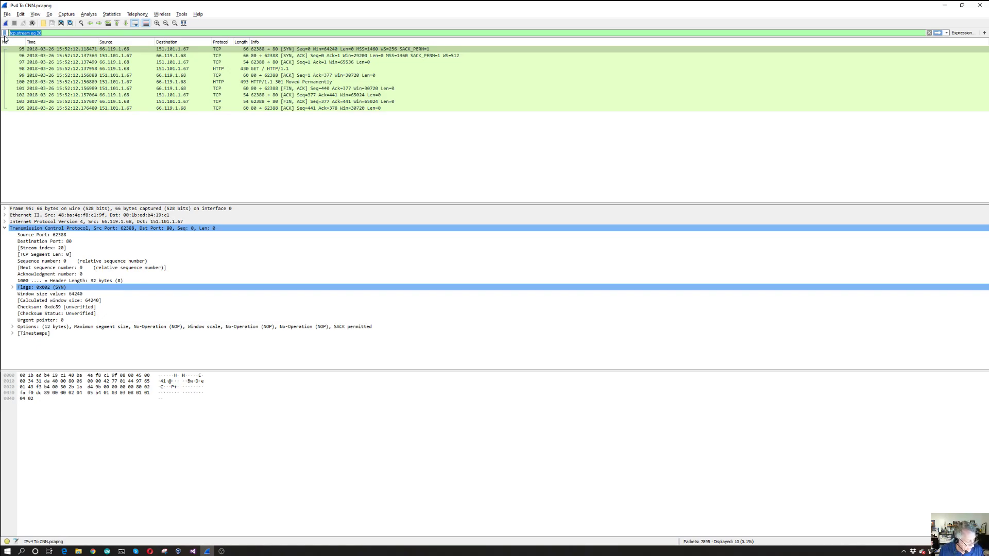
{"action": "type", "text": "tcp contain"}
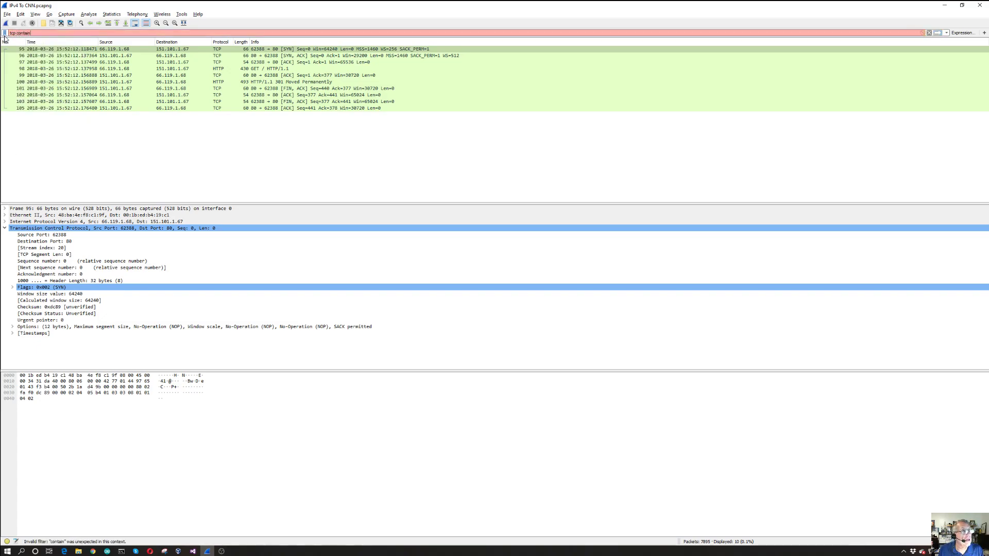
{"action": "type", "text": "s cnn"}
{"action": "key", "text": "Return"}
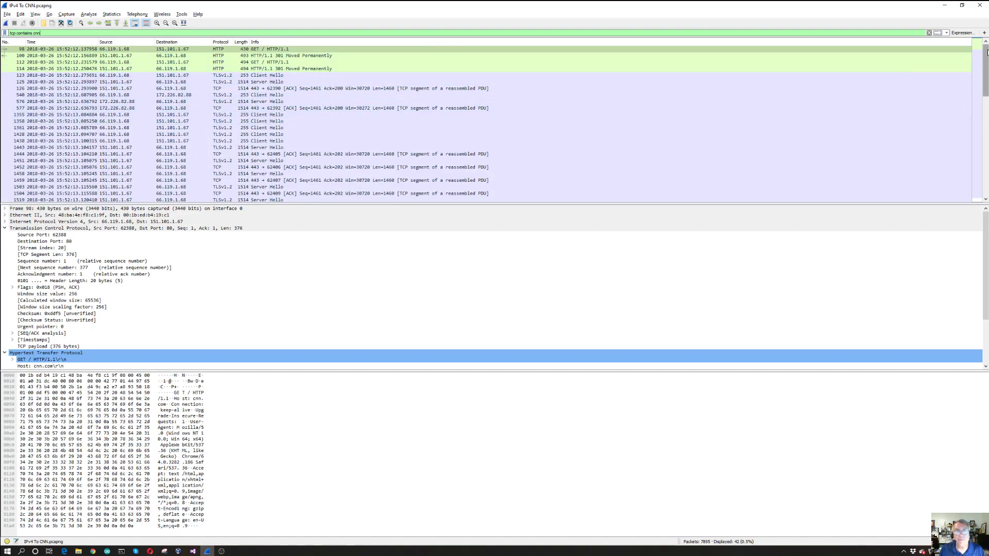
{"action": "mouse_move", "coordinate": [987, 52]}
{"action": "left_mouse_down"}
{"action": "mouse_move", "coordinate": [986, 149]}
{"action": "mouse_move", "coordinate": [985, 46]}
{"action": "left_mouse_up"}
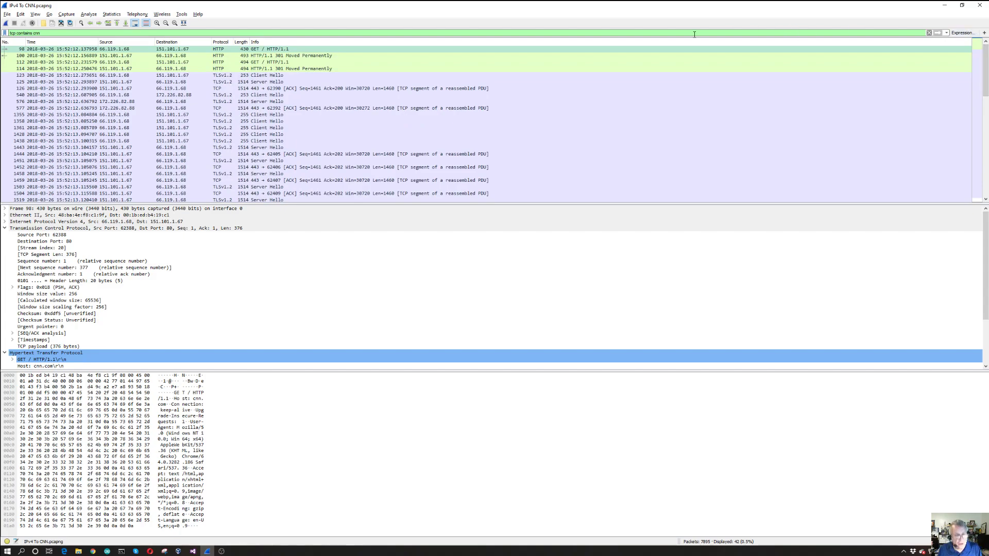
Clear the display filter and use Find Packet to search the packet list for the string "cnn"
{"action": "key", "text": "ctrl+f"}
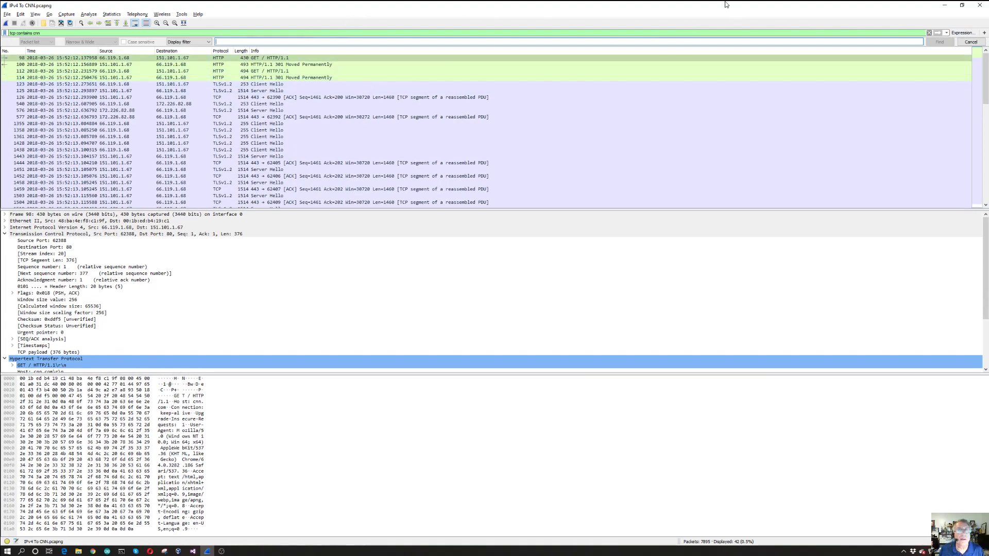
{"action": "left_click", "coordinate": [930, 33]}
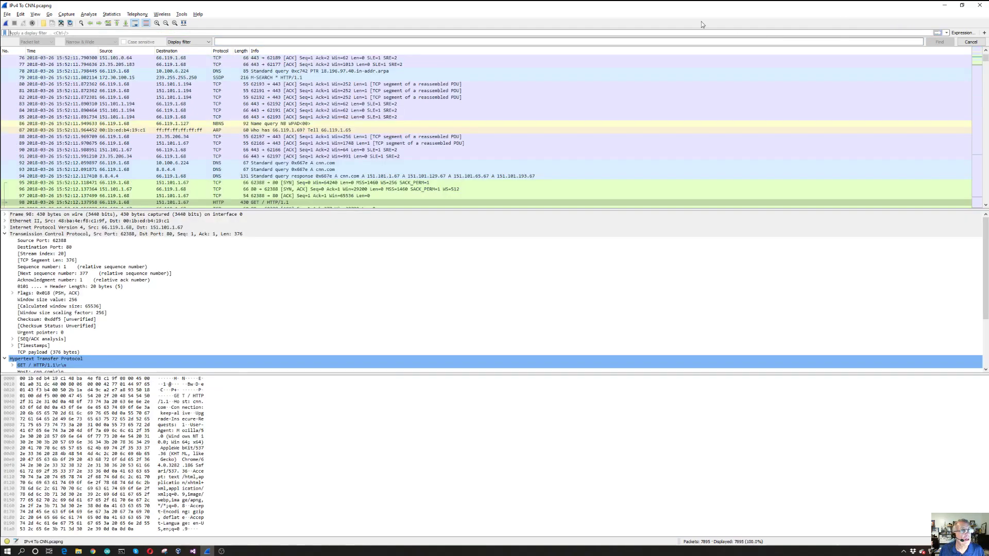
{"action": "left_click", "coordinate": [240, 41]}
{"action": "type", "text": "d"}
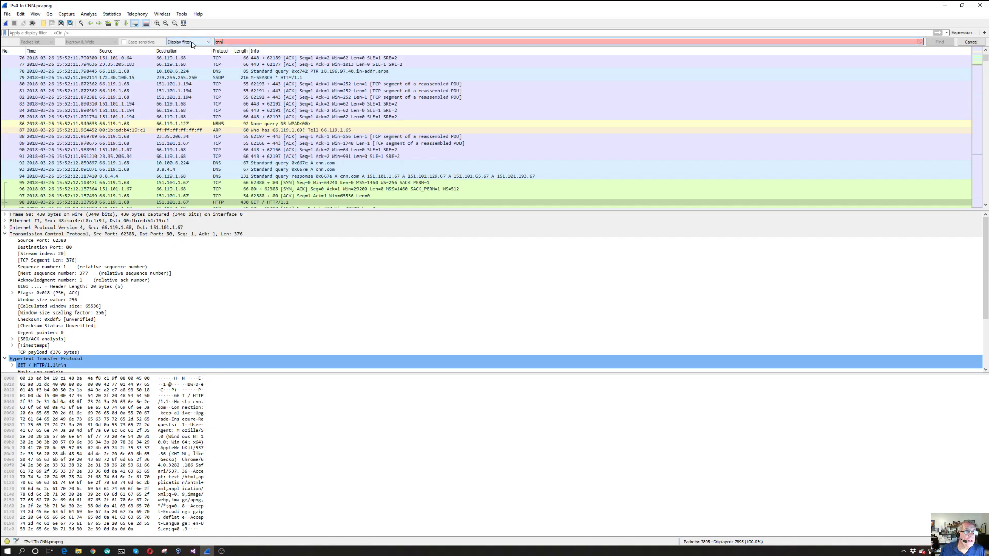
{"action": "left_click", "coordinate": [209, 43]}
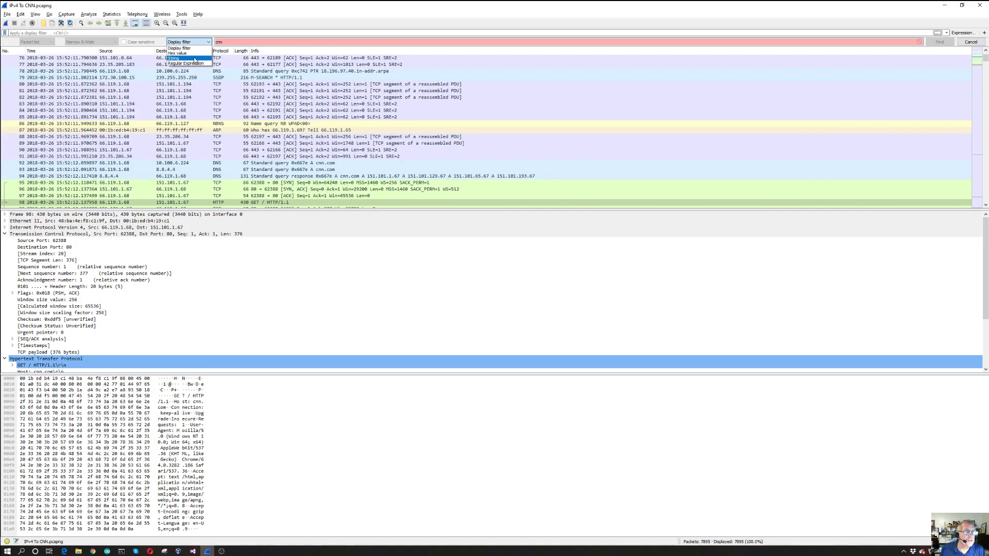
{"action": "left_click", "coordinate": [195, 59]}
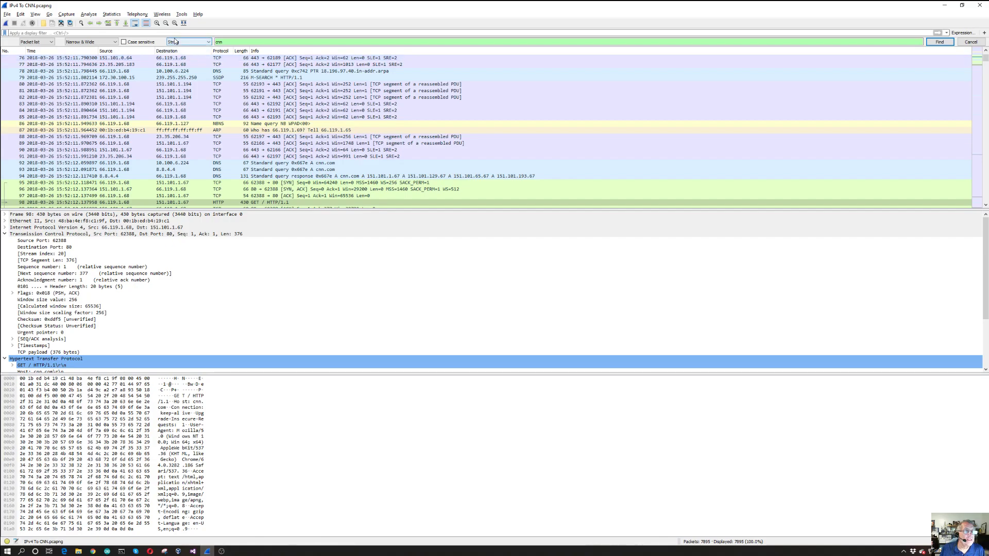
{"action": "left_click", "coordinate": [939, 42]}
Look through the packets around the search match, return to the start of the capture and close the packet search
{"action": "scroll", "coordinate": [816, 76], "scroll_direction": "down", "scroll_amount": 17}
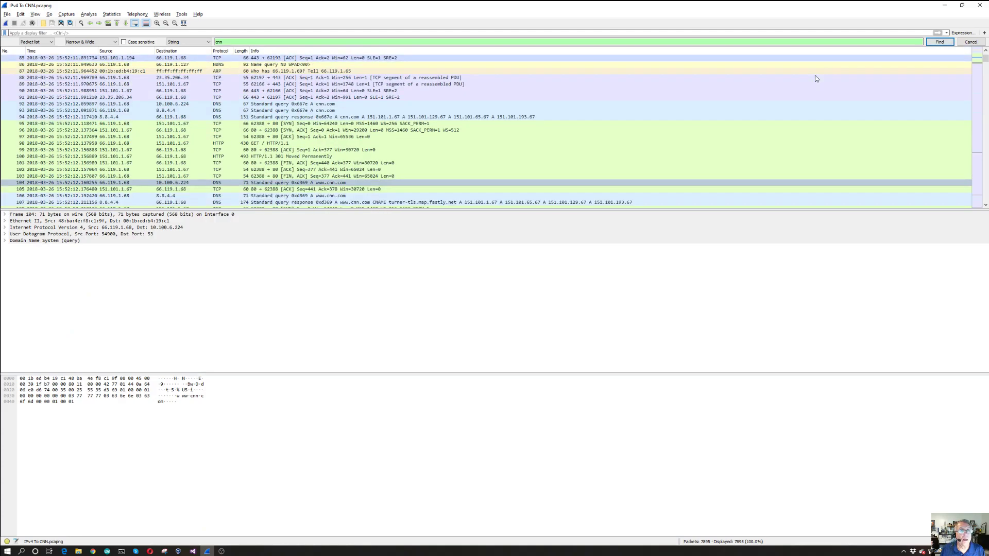
{"action": "scroll", "coordinate": [817, 78], "scroll_direction": "down", "scroll_amount": 14}
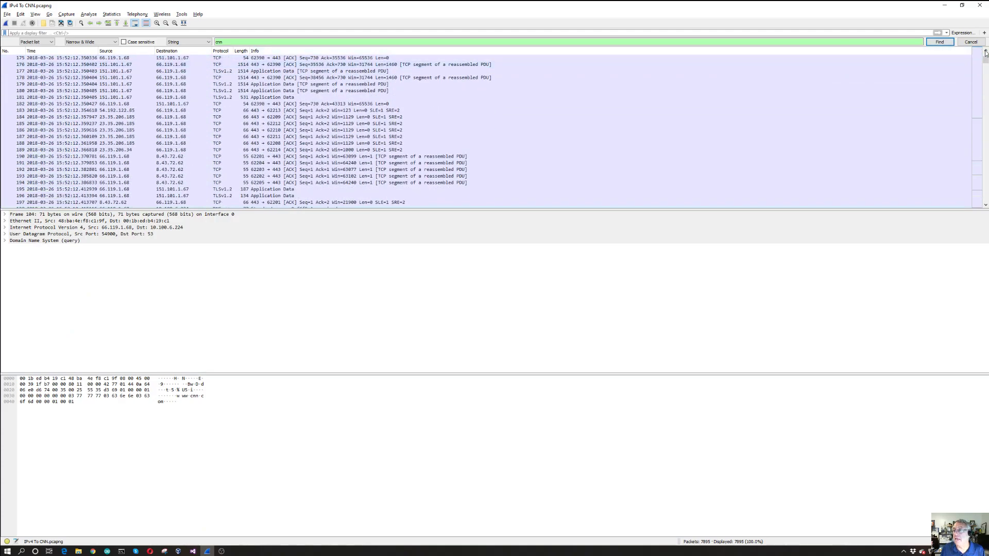
{"action": "mouse_move", "coordinate": [985, 60]}
{"action": "left_mouse_down"}
{"action": "mouse_move", "coordinate": [985, 132]}
{"action": "mouse_move", "coordinate": [985, 53]}
{"action": "left_mouse_up"}
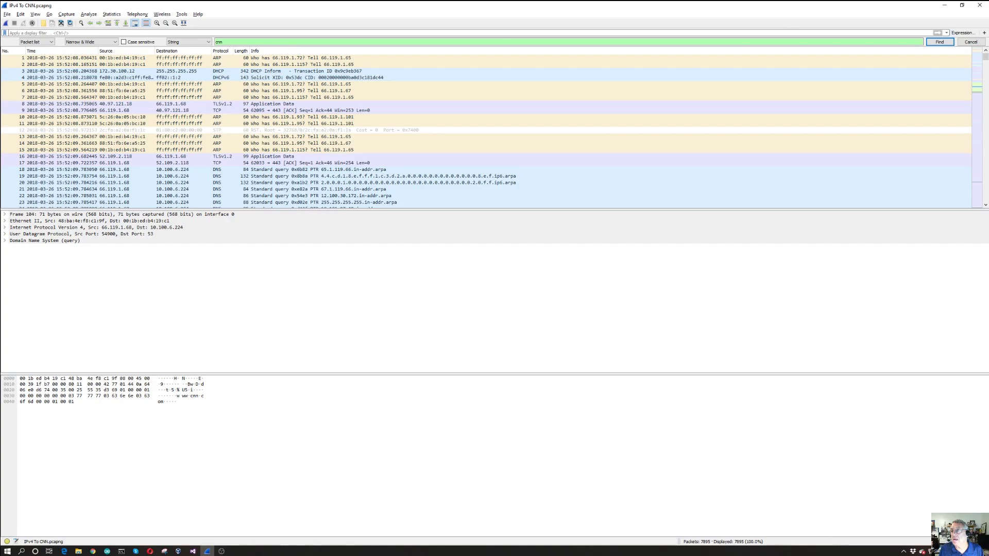
{"action": "left_click", "coordinate": [971, 41]}
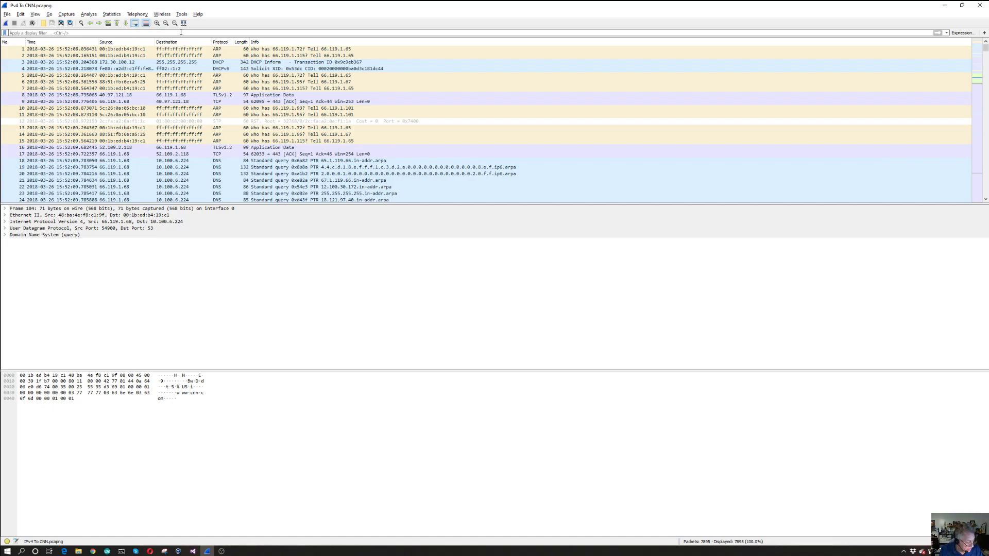
Filter the capture to TCP port 80 with the display filter "tcp.port == 80"
{"action": "type", "text": "c"}
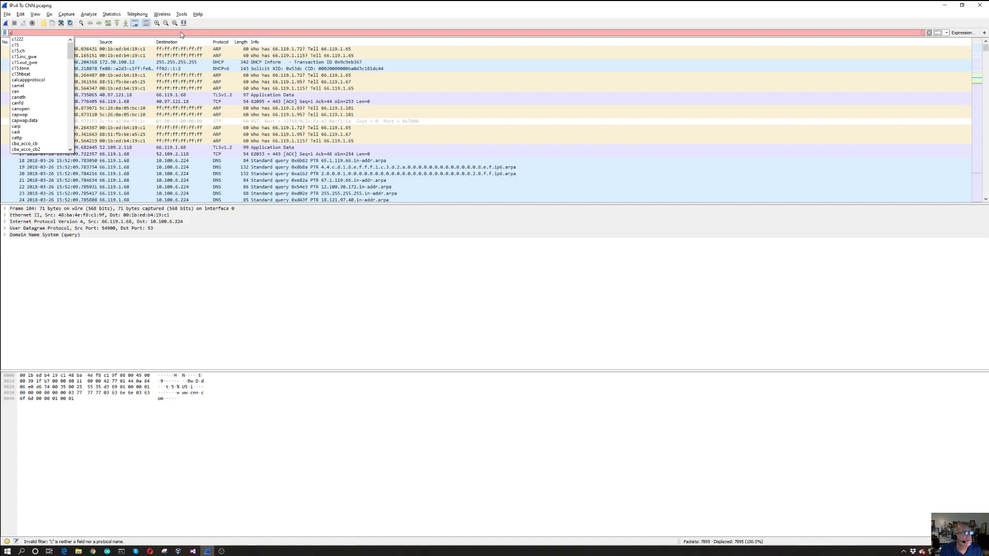
{"action": "key", "text": "BackSpace"}
{"action": "type", "text": "tcp.port"}
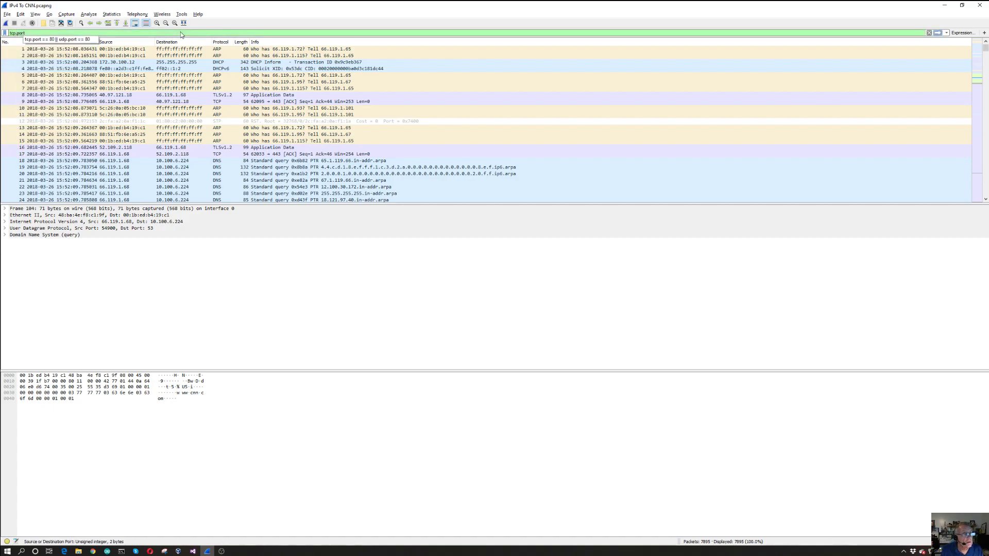
{"action": "type", "text": " == 80"}
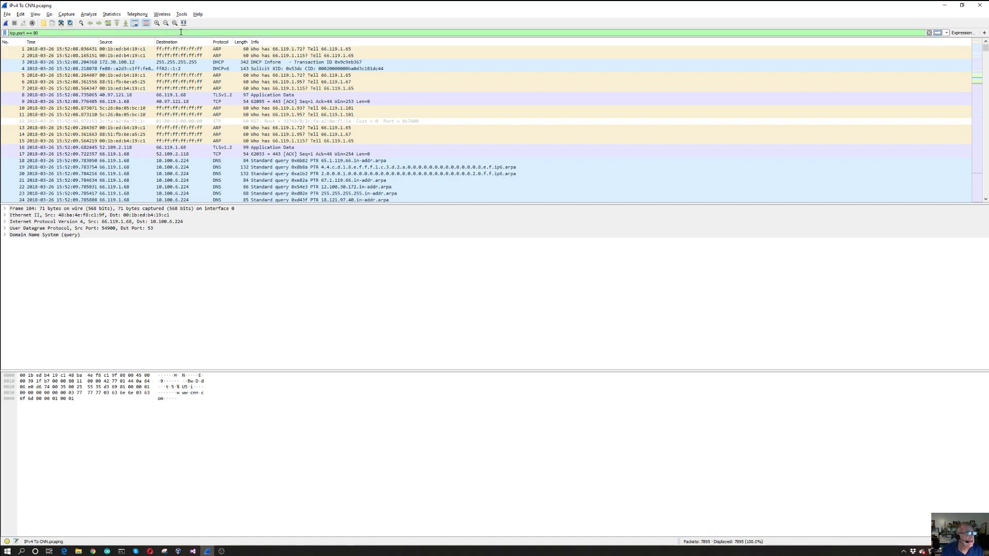
{"action": "key", "text": "Return"}
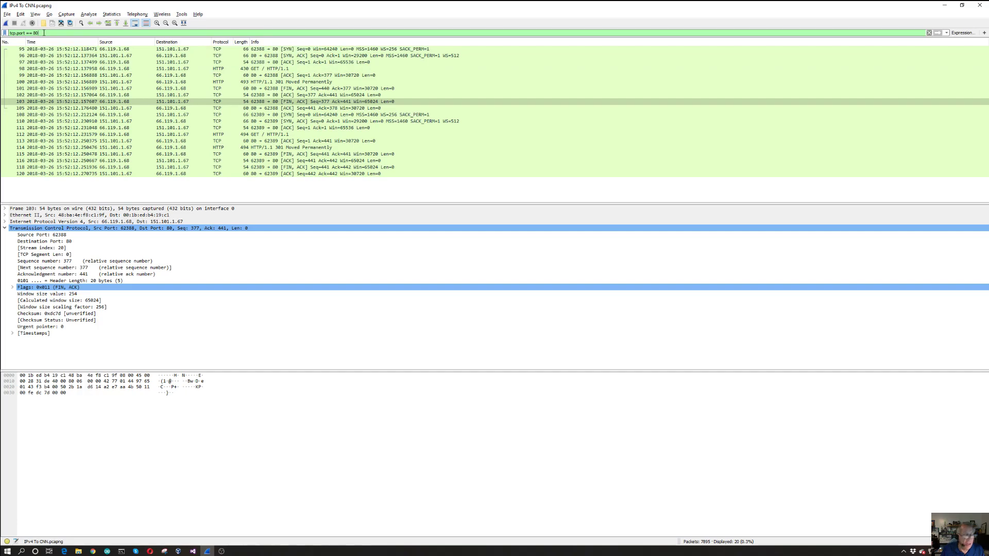
Change the port in the display filter to 443, apply it and look over the filtered packets from the beginning
{"action": "key", "text": "BackSpace"}
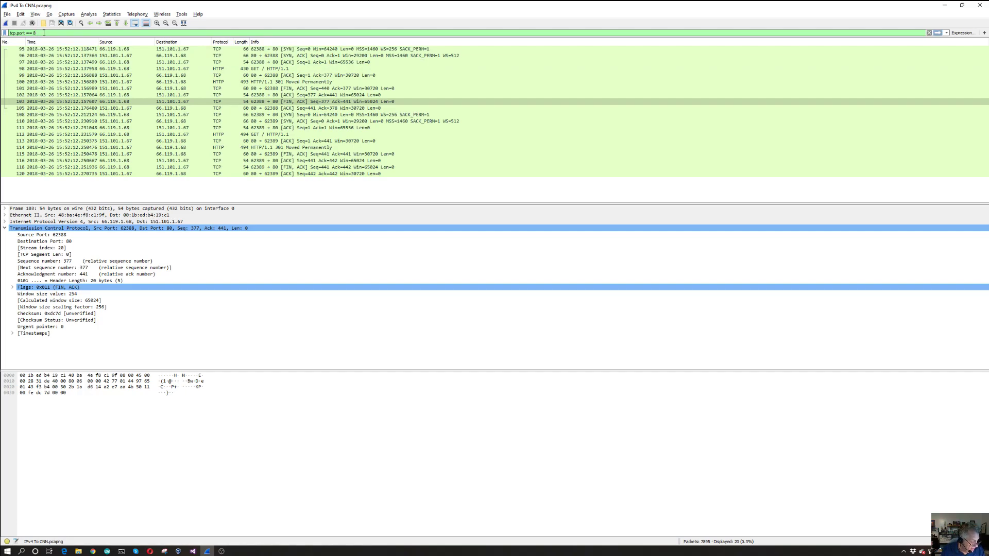
{"action": "key", "text": "BackSpace"}
{"action": "key", "text": "BackSpace"}
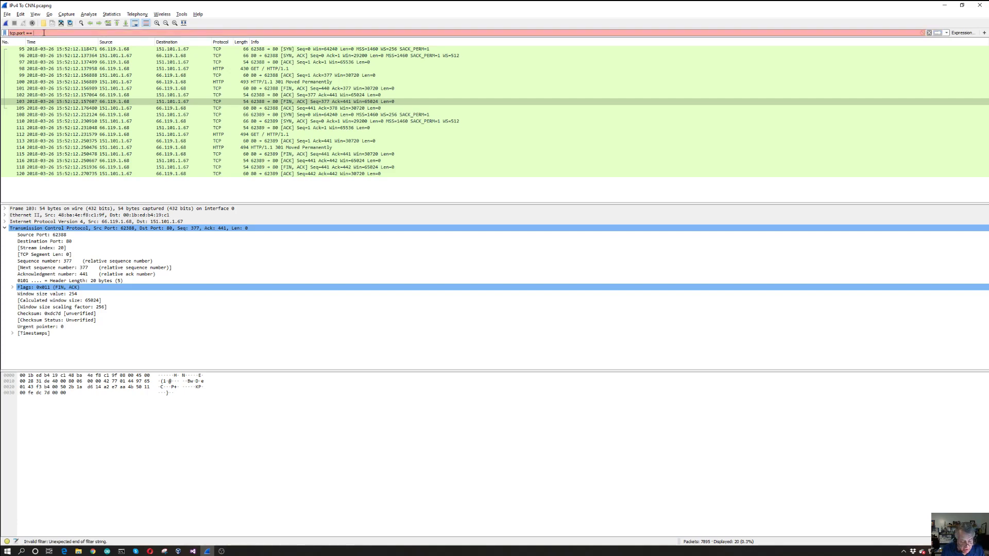
{"action": "type", "text": "44"}
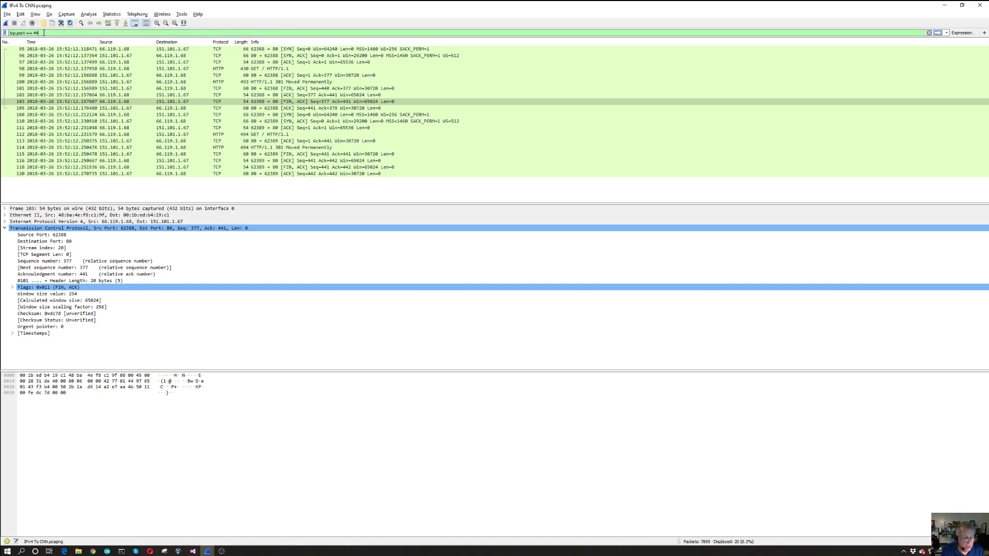
{"action": "key", "text": "Return"}
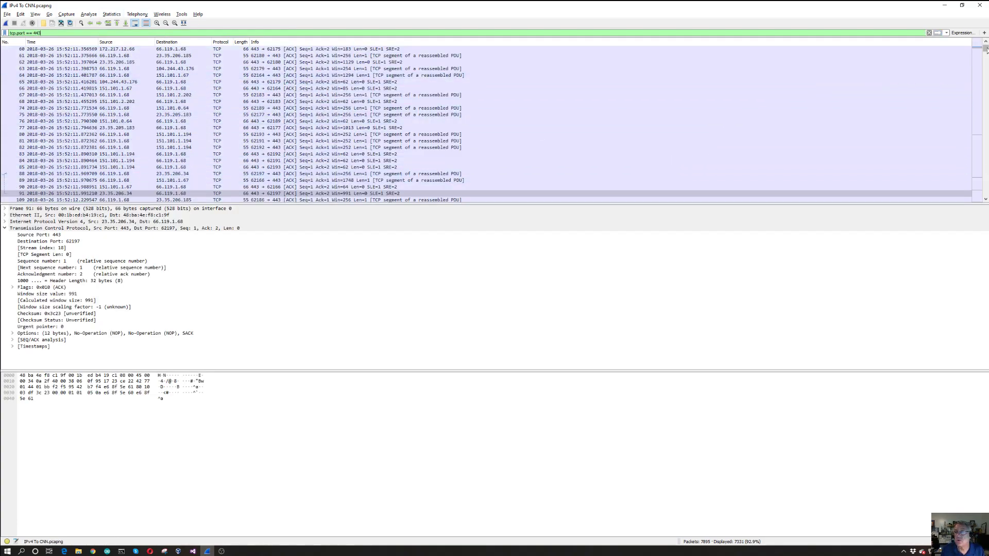
{"action": "scroll", "coordinate": [986, 54], "scroll_direction": "down", "scroll_amount": 7}
{"action": "mouse_move", "coordinate": [987, 54]}
{"action": "left_mouse_down"}
{"action": "mouse_move", "coordinate": [985, 192]}
{"action": "mouse_move", "coordinate": [986, 54]}
{"action": "left_mouse_up"}
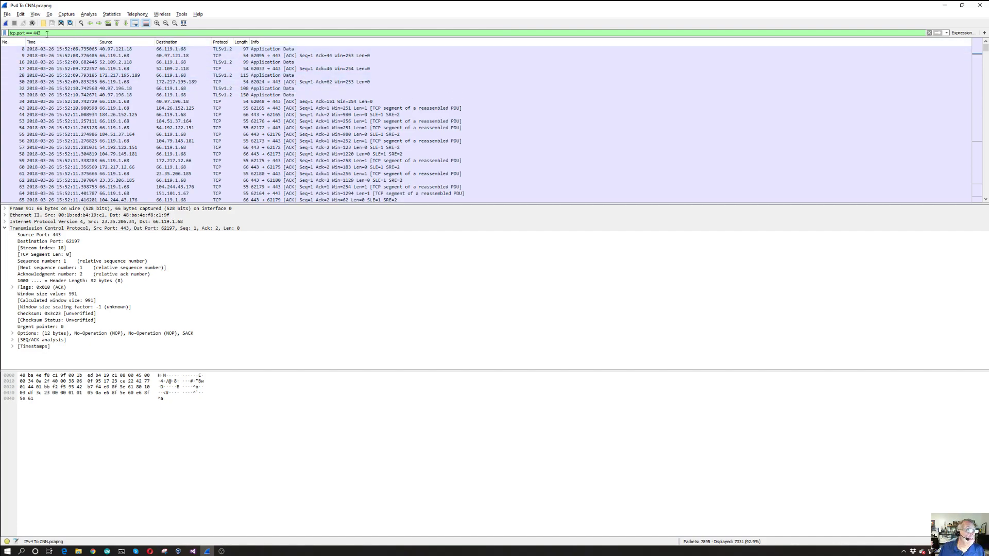
Replace the display filter with "http", apply it to view the HTTP packets, and clear the filter
{"action": "key", "text": "ctrl+a"}
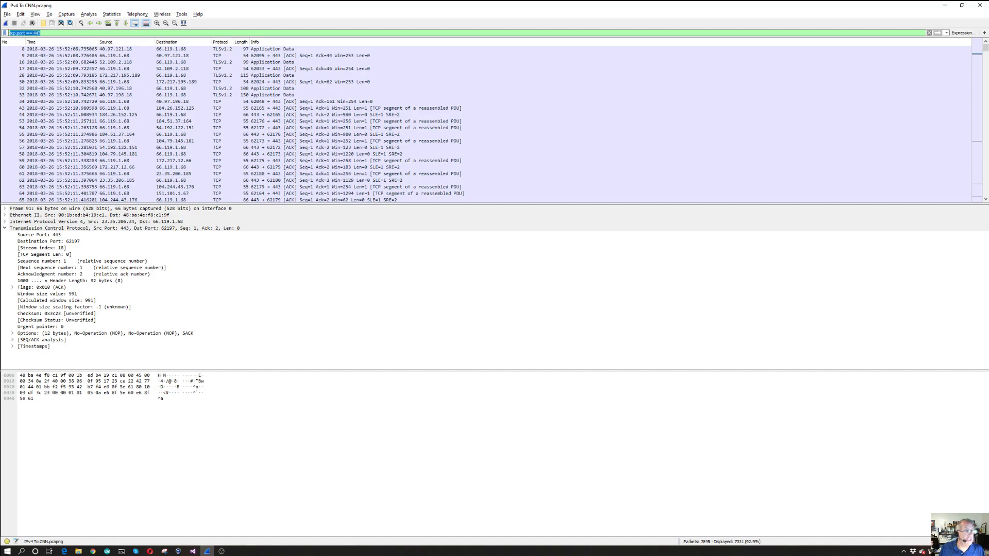
{"action": "type", "text": "http"}
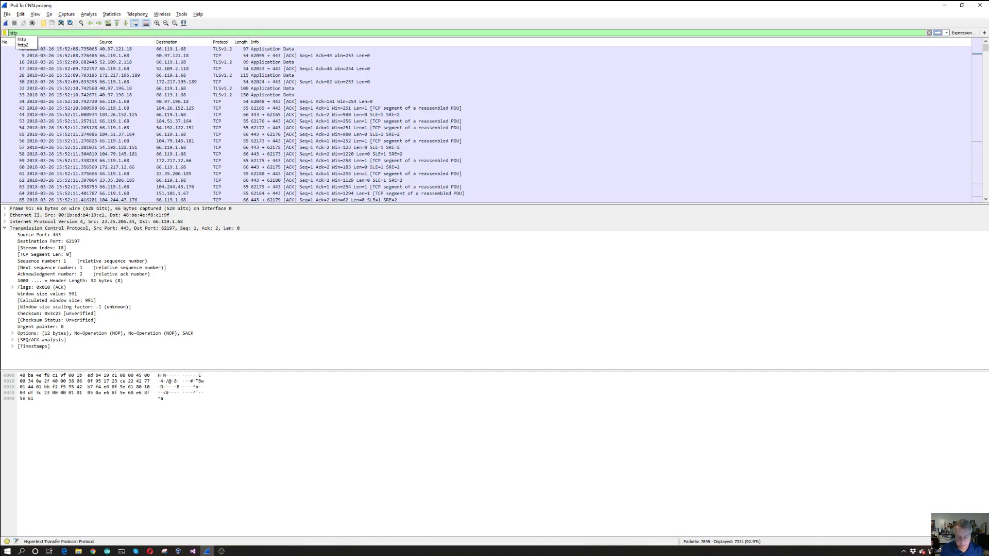
{"action": "key", "text": "Return"}
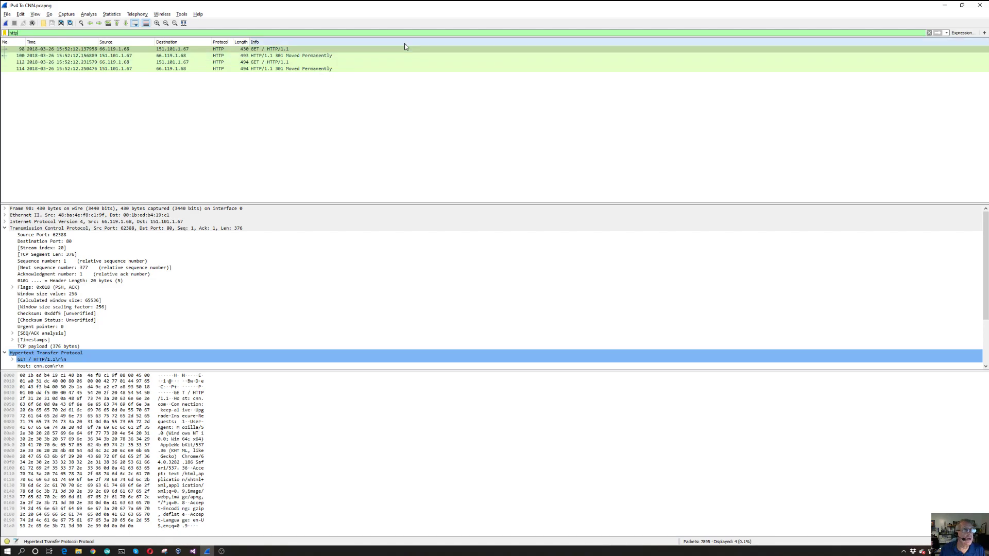
{"action": "left_click", "coordinate": [929, 33]}
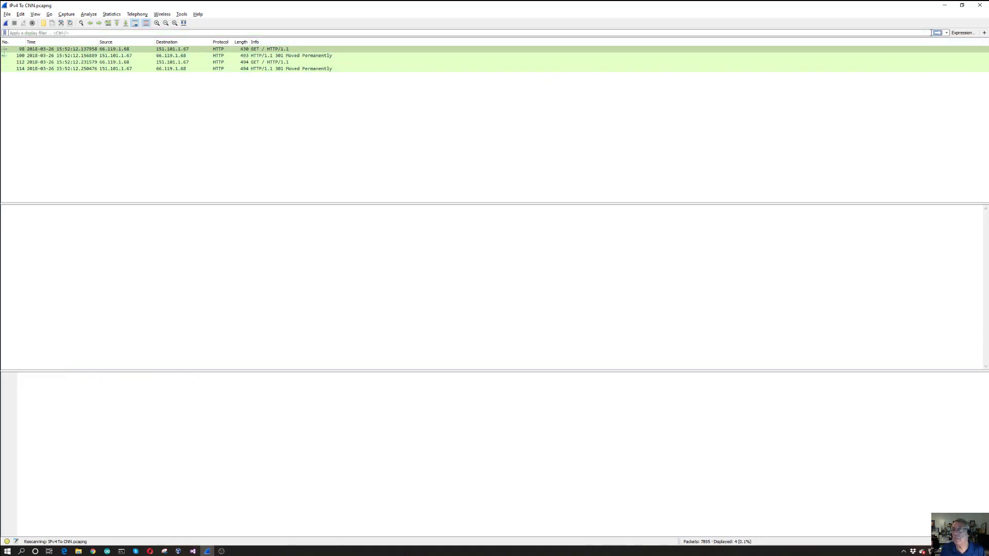
Enter "http" as the display filter again using the suggested protocol name and apply it
{"action": "left_click", "coordinate": [121, 33]}
{"action": "type", "text": "http"}
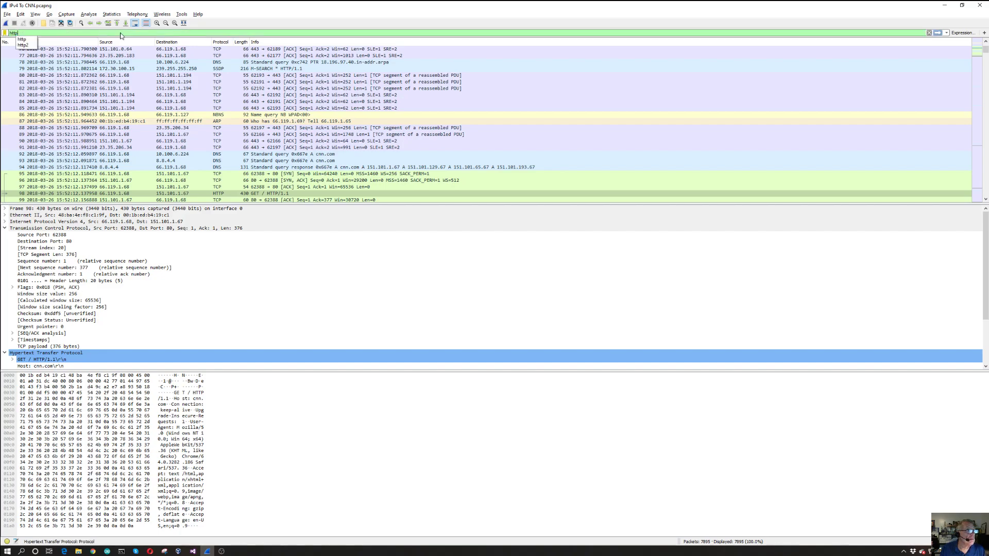
{"action": "left_click", "coordinate": [23, 39]}
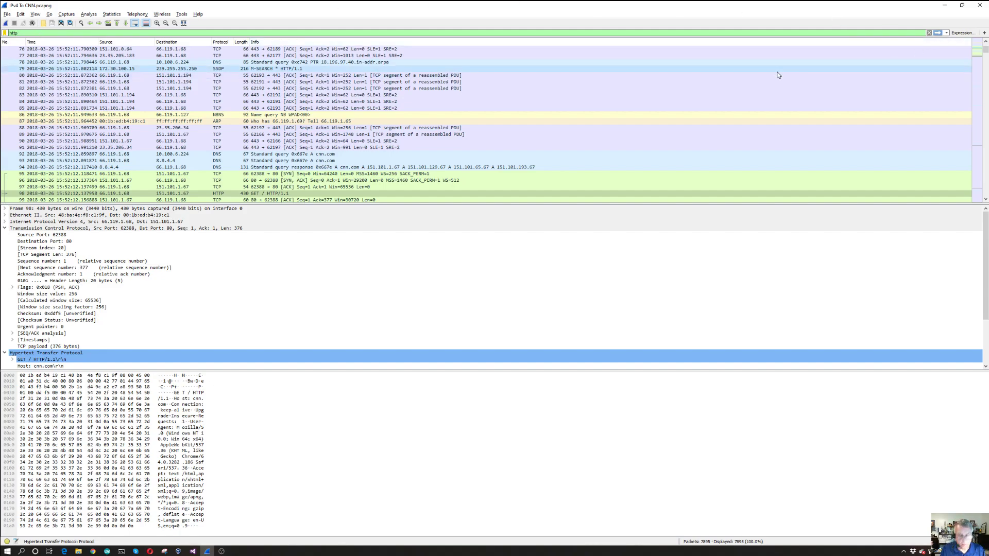
{"action": "key", "text": "Return"}
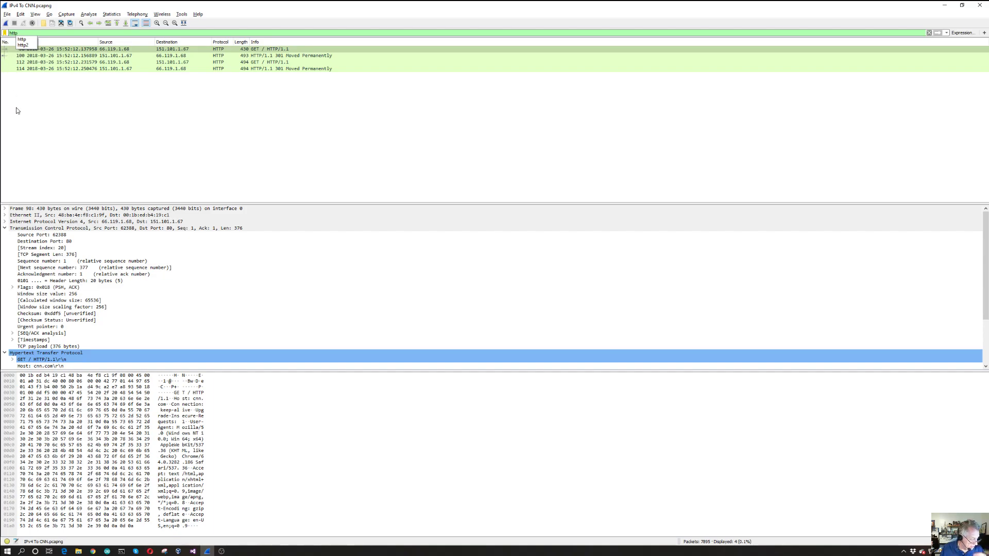
Replace the display filter with "dns" and apply it
{"action": "double_click", "coordinate": [12, 32]}
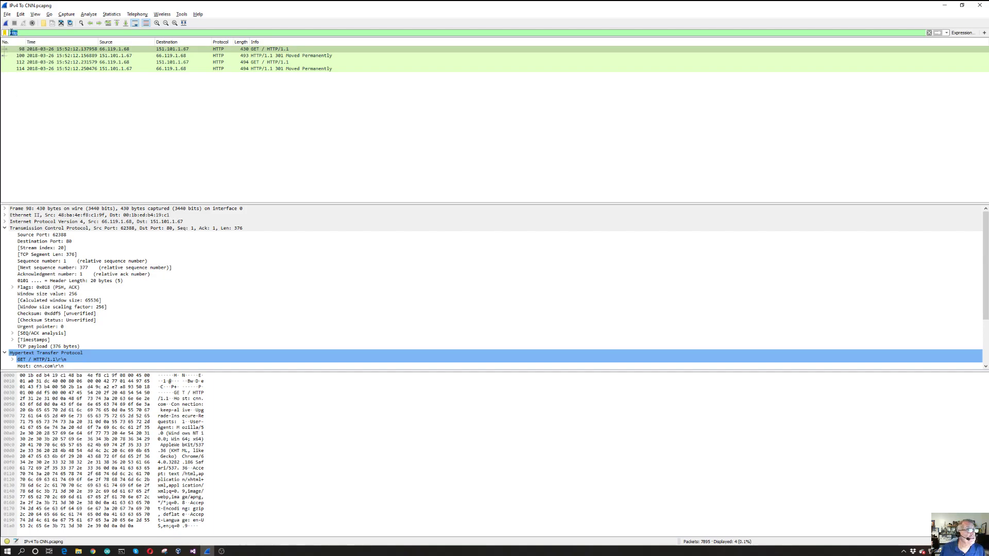
{"action": "type", "text": "dns"}
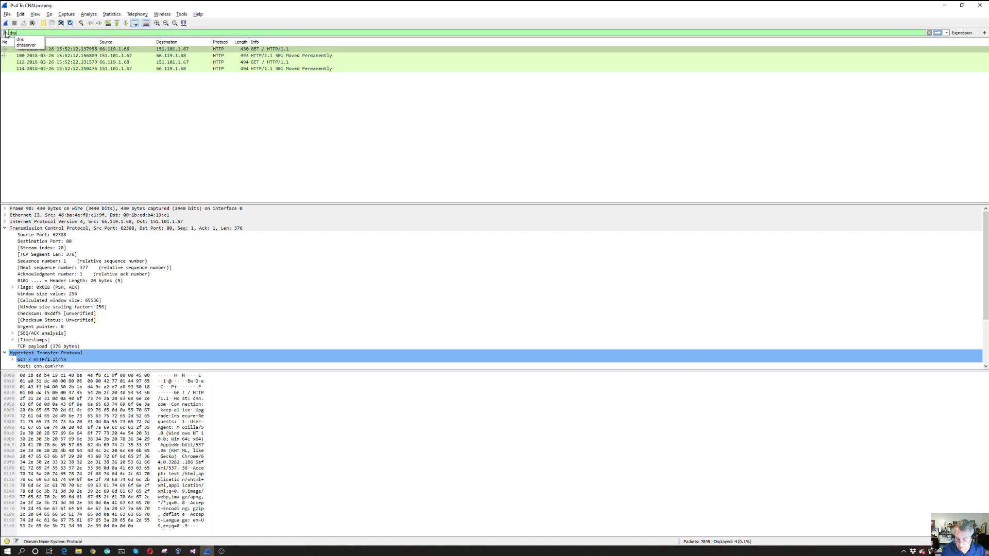
{"action": "key", "text": "Return"}
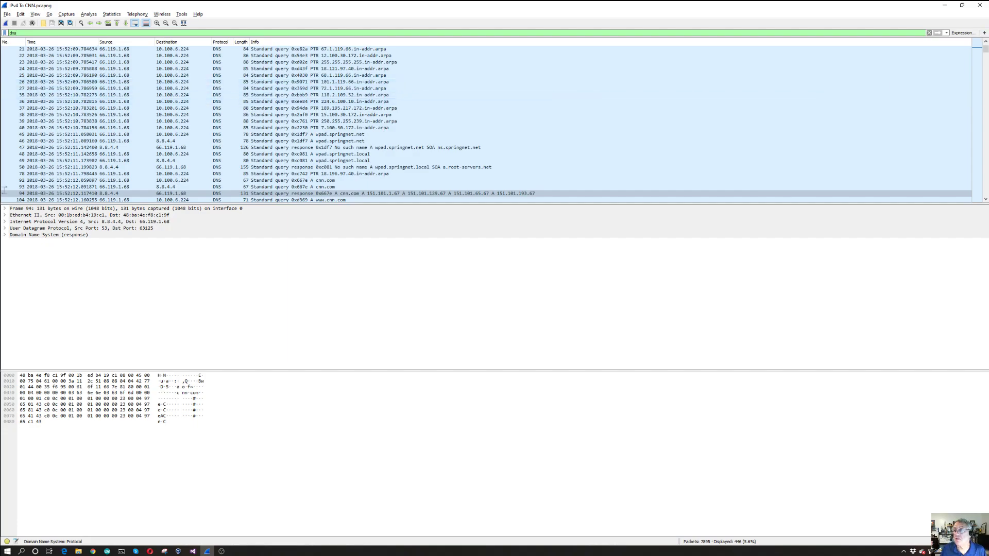
Browse the filtered DNS traffic from the first query and select packet 92, the cnn.com query to 10.100.6.224
{"action": "mouse_move", "coordinate": [986, 50]}
{"action": "left_mouse_down"}
{"action": "mouse_move", "coordinate": [986, 192]}
{"action": "mouse_move", "coordinate": [986, 48]}
{"action": "left_mouse_up"}
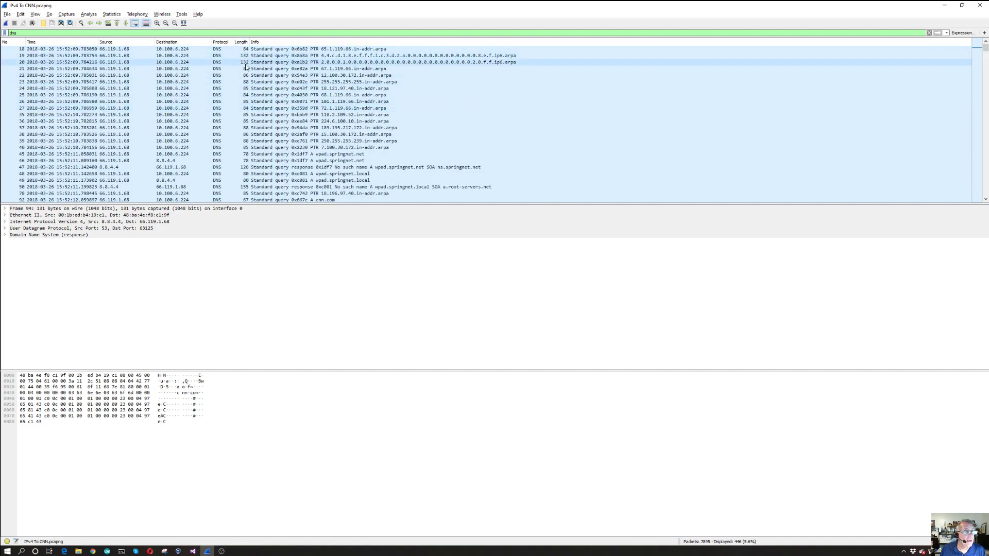
{"action": "scroll", "coordinate": [199, 55], "scroll_direction": "down", "scroll_amount": 4}
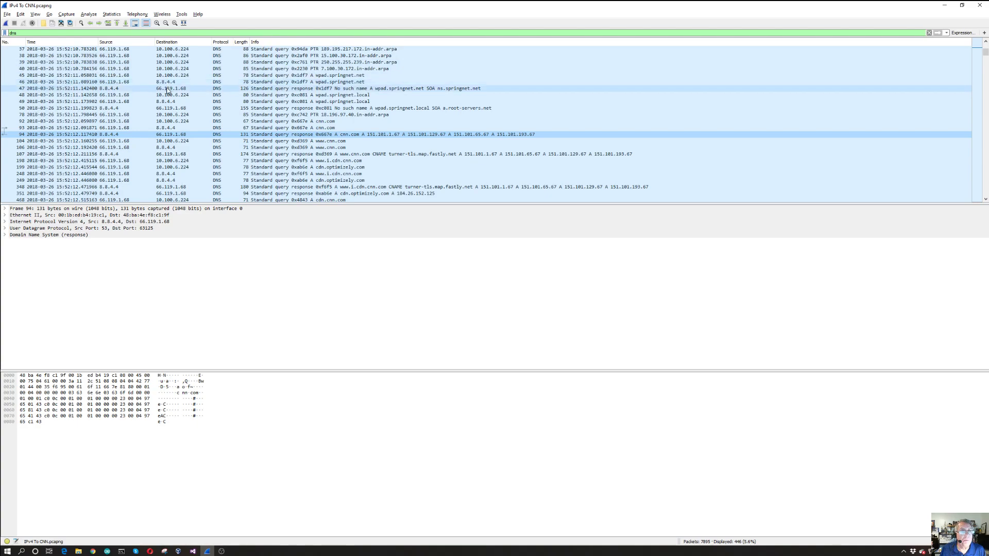
{"action": "left_click", "coordinate": [160, 122]}
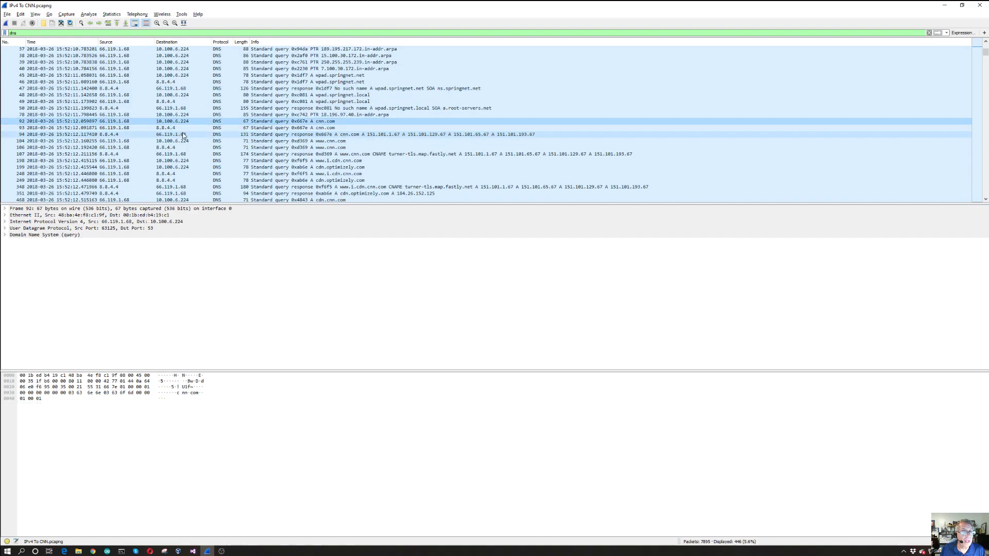
Examine the DNS queries and responses that follow the cnn.com lookup through the capture, and return to the start of the filtered list
{"action": "left_click", "coordinate": [985, 200]}
{"action": "left_click", "coordinate": [985, 199]}
{"action": "left_click", "coordinate": [985, 199]}
{"action": "left_click", "coordinate": [985, 199]}
{"action": "left_click", "coordinate": [985, 200]}
{"action": "left_click", "coordinate": [986, 199]}
{"action": "left_click", "coordinate": [985, 200]}
{"action": "left_click", "coordinate": [985, 200]}
{"action": "left_click", "coordinate": [985, 200]}
{"action": "left_click", "coordinate": [986, 199]}
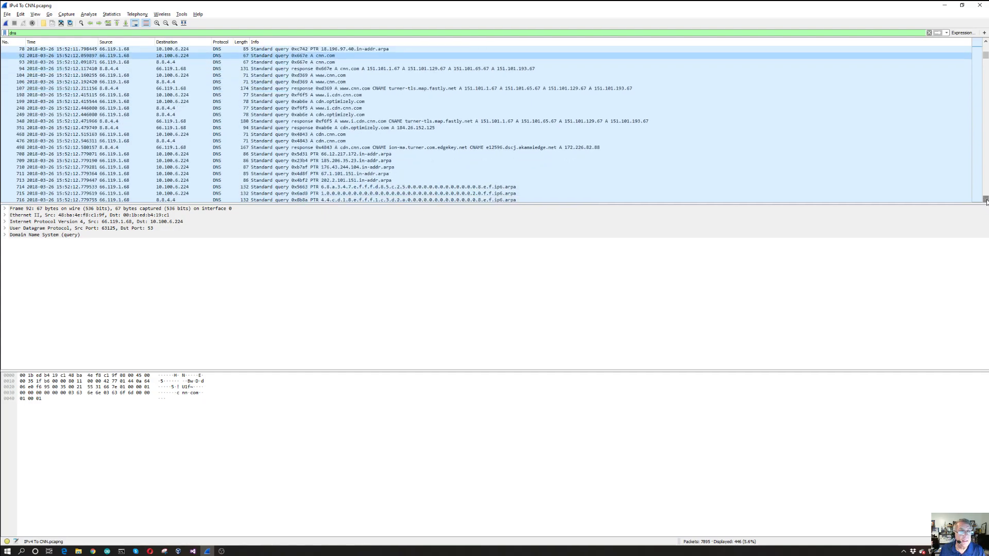
{"action": "left_click", "coordinate": [986, 199]}
{"action": "left_click", "coordinate": [986, 199]}
{"action": "left_click", "coordinate": [985, 199]}
{"action": "left_click", "coordinate": [985, 199]}
{"action": "left_click", "coordinate": [986, 199]}
{"action": "left_click", "coordinate": [985, 199]}
{"action": "left_click", "coordinate": [985, 200]}
{"action": "left_click", "coordinate": [986, 200]}
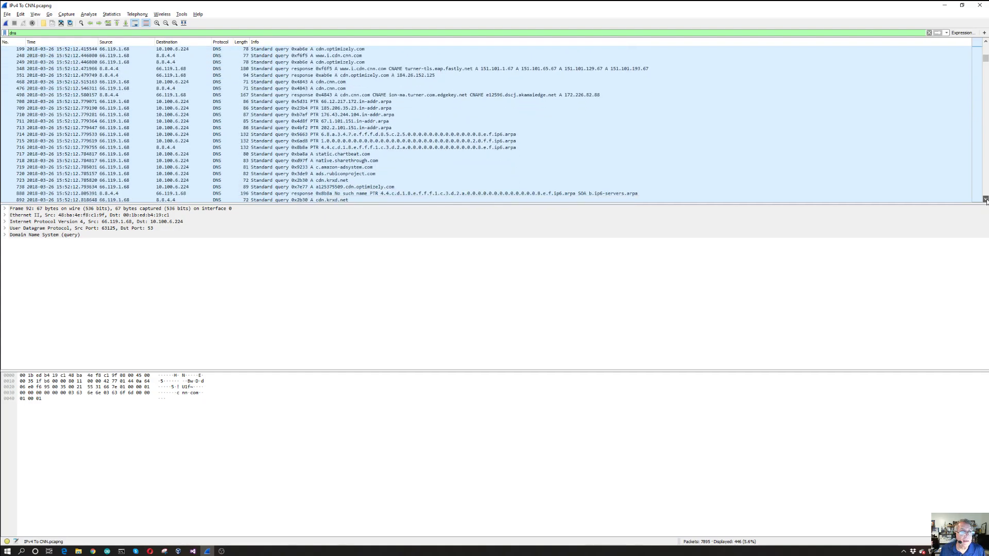
{"action": "left_click", "coordinate": [986, 199]}
{"action": "left_click", "coordinate": [986, 199]}
{"action": "left_click", "coordinate": [985, 200]}
{"action": "left_click", "coordinate": [986, 199]}
{"action": "left_click", "coordinate": [986, 200]}
{"action": "left_click", "coordinate": [985, 199]}
{"action": "left_click", "coordinate": [985, 199]}
{"action": "left_click", "coordinate": [985, 199]}
{"action": "left_click", "coordinate": [986, 199]}
{"action": "left_click", "coordinate": [986, 199]}
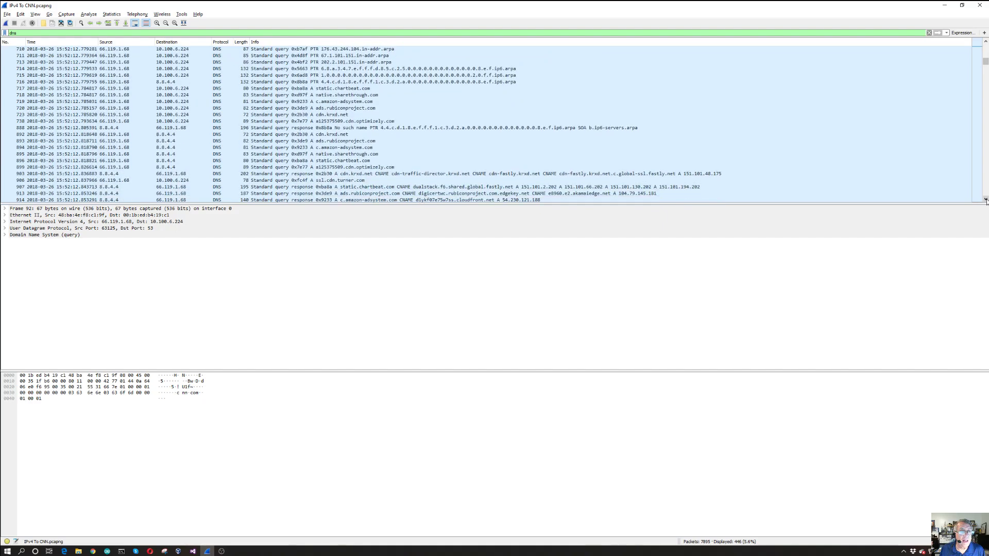
{"action": "left_click", "coordinate": [985, 200]}
{"action": "left_click", "coordinate": [986, 199]}
{"action": "left_click", "coordinate": [985, 199]}
{"action": "left_click", "coordinate": [986, 199]}
{"action": "left_click", "coordinate": [985, 199]}
{"action": "left_click", "coordinate": [985, 199]}
{"action": "left_click", "coordinate": [985, 199]}
{"action": "left_click", "coordinate": [985, 199]}
{"action": "left_click", "coordinate": [985, 199]}
{"action": "left_click", "coordinate": [985, 200]}
{"action": "left_click", "coordinate": [985, 199]}
{"action": "left_click", "coordinate": [985, 199]}
{"action": "left_click", "coordinate": [985, 199]}
{"action": "left_click", "coordinate": [985, 199]}
{"action": "left_click", "coordinate": [985, 200]}
{"action": "left_click", "coordinate": [986, 199]}
{"action": "left_click", "coordinate": [985, 199]}
{"action": "left_click", "coordinate": [986, 200]}
{"action": "left_click", "coordinate": [986, 199]}
{"action": "left_click", "coordinate": [985, 199]}
{"action": "left_click", "coordinate": [986, 200]}
{"action": "left_click", "coordinate": [986, 199]}
{"action": "left_click", "coordinate": [985, 199]}
{"action": "left_click", "coordinate": [986, 200]}
{"action": "left_click", "coordinate": [985, 200]}
{"action": "left_click", "coordinate": [986, 199]}
{"action": "left_click", "coordinate": [986, 199]}
{"action": "left_click", "coordinate": [985, 200]}
{"action": "left_click", "coordinate": [985, 200]}
{"action": "left_click", "coordinate": [985, 200]}
{"action": "left_click", "coordinate": [985, 200]}
{"action": "left_click", "coordinate": [985, 200]}
{"action": "left_click", "coordinate": [985, 200]}
{"action": "left_click", "coordinate": [985, 199]}
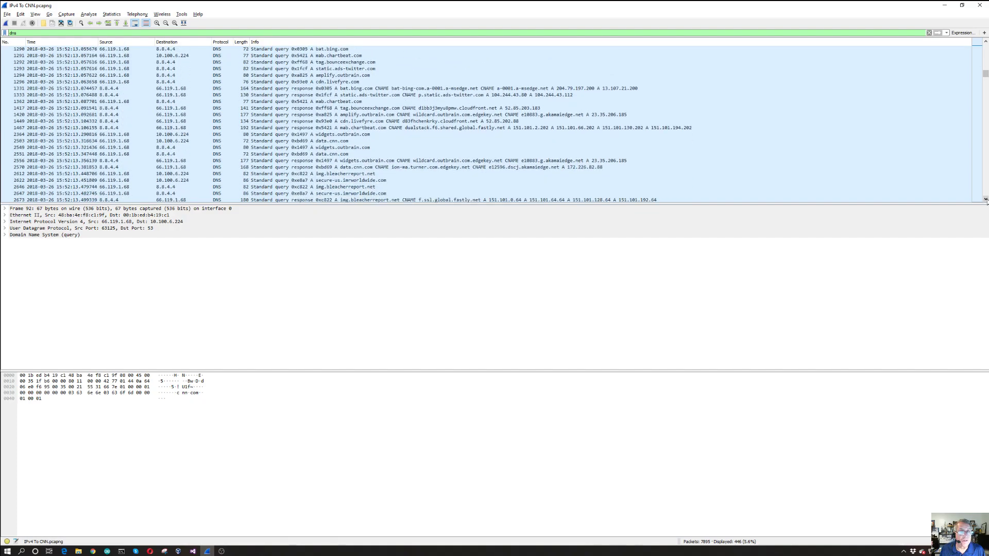
{"action": "left_click", "coordinate": [985, 200]}
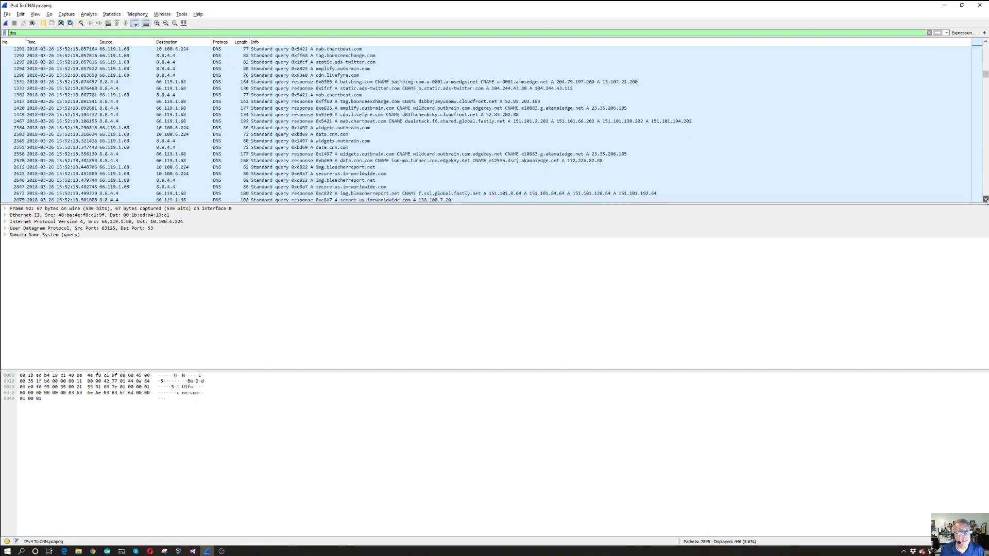
{"action": "left_click", "coordinate": [986, 200]}
{"action": "left_click", "coordinate": [986, 199]}
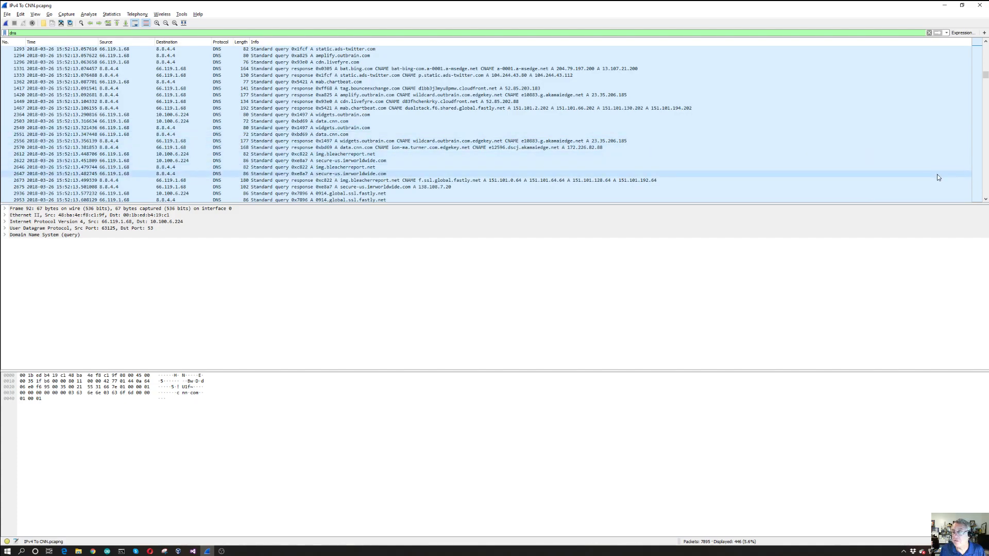
{"action": "left_click_drag", "start_coordinate": [986, 201], "coordinate": [985, 201]}
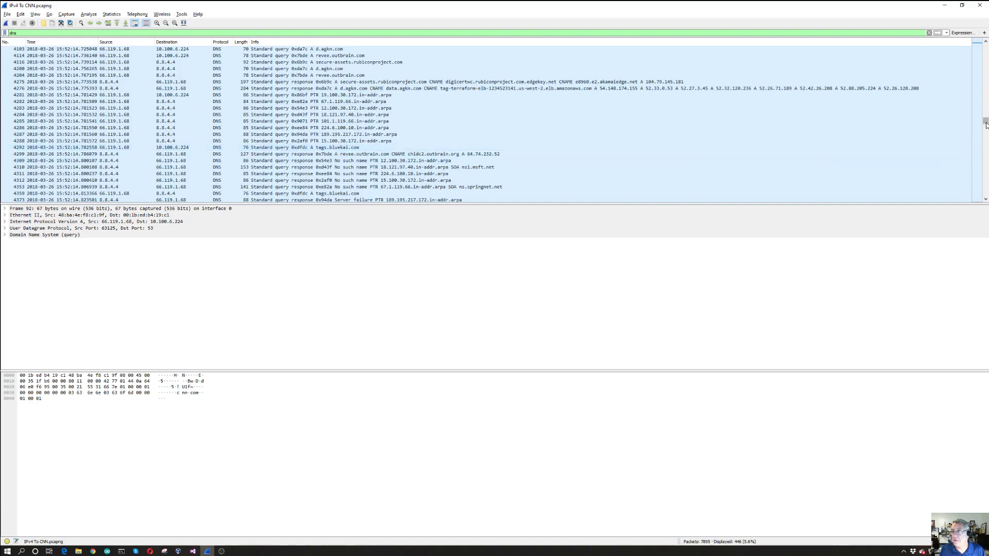
{"action": "left_click_drag", "start_coordinate": [985, 123], "coordinate": [985, 45]}
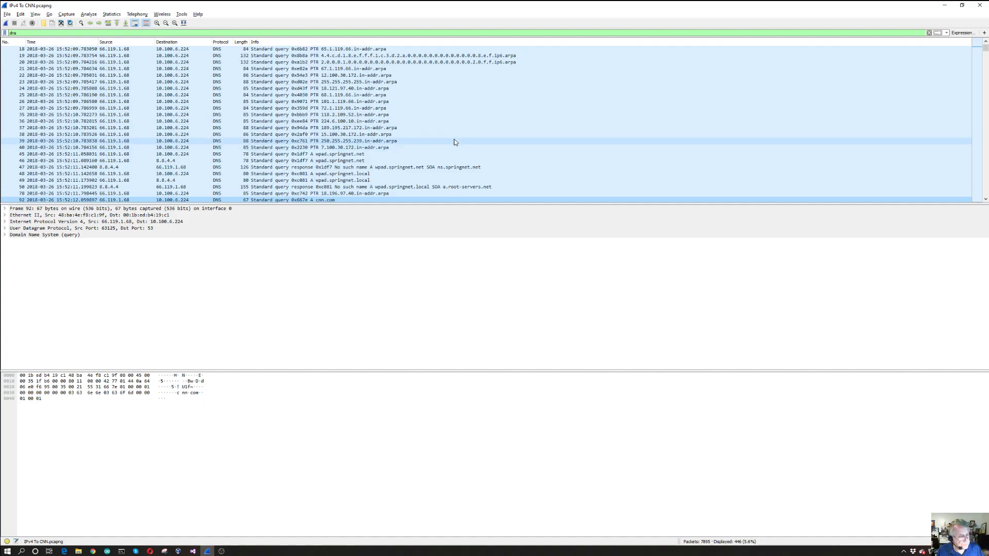
Replace the dns display filter with the suggested field tcp.analysis.fast_retransmission and apply it to check for fast retransmissions
{"action": "left_click", "coordinate": [929, 33]}
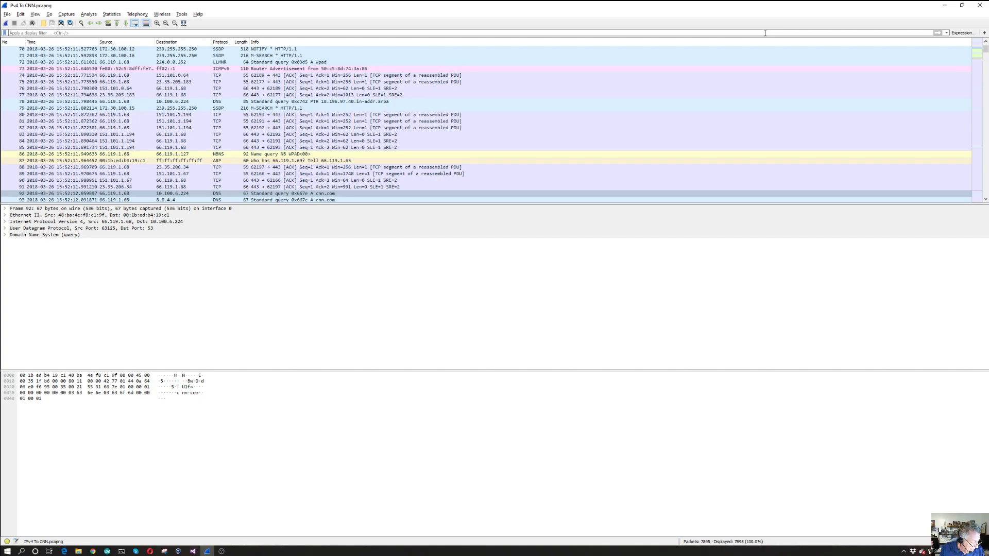
{"action": "type", "text": "tcp"}
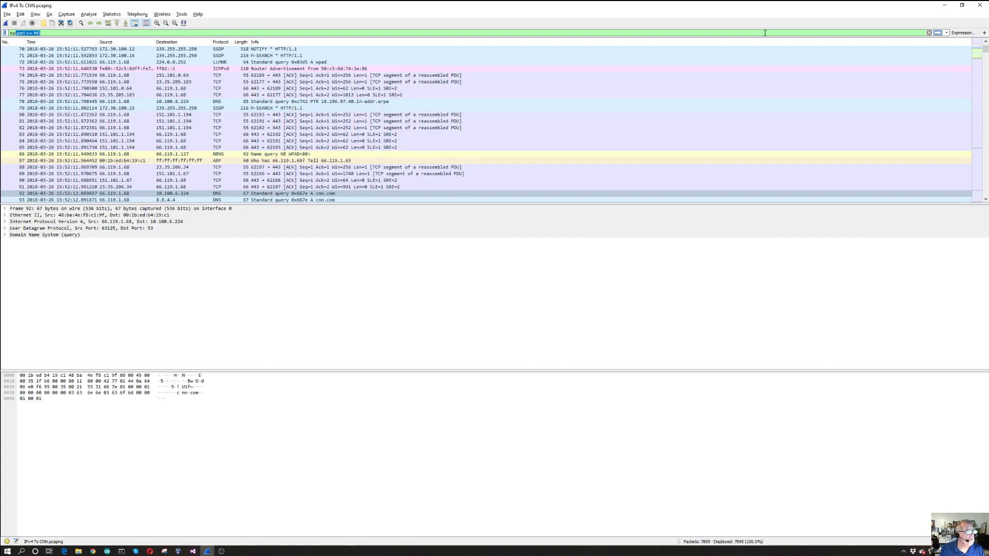
{"action": "type", "text": ".ana"}
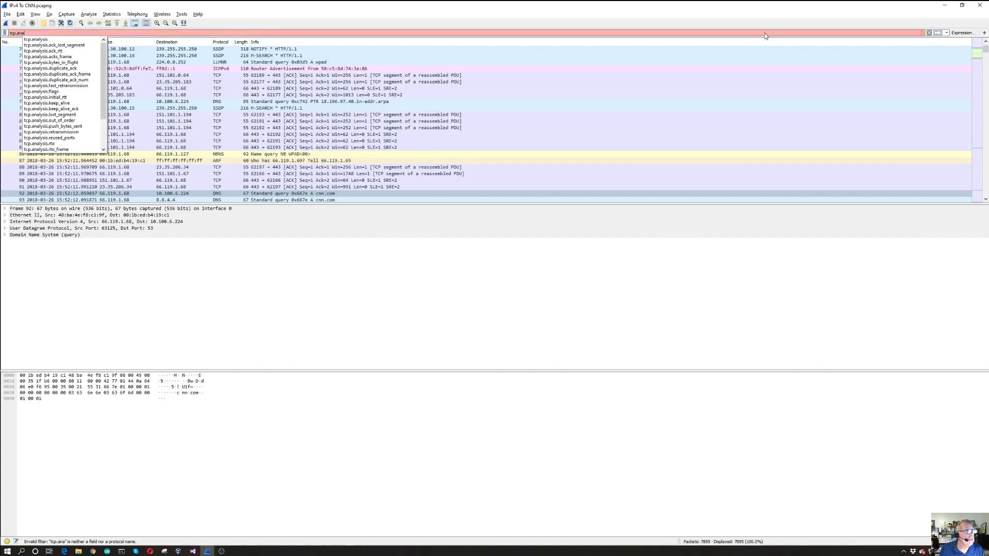
{"action": "type", "text": "l"}
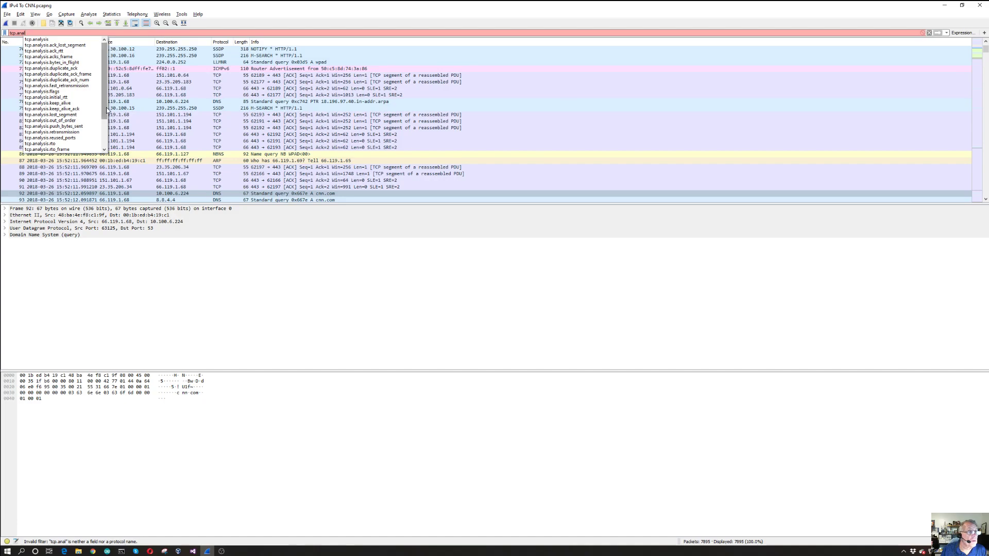
{"action": "scroll", "coordinate": [105, 116], "scroll_direction": "down", "scroll_amount": 1}
{"action": "left_click_drag", "start_coordinate": [104, 117], "coordinate": [105, 93]}
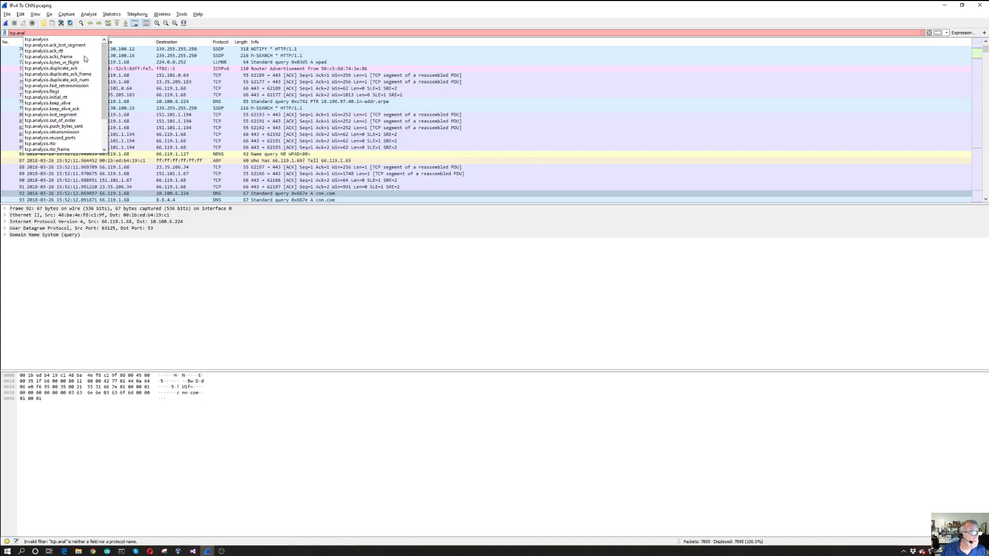
{"action": "left_click", "coordinate": [75, 86]}
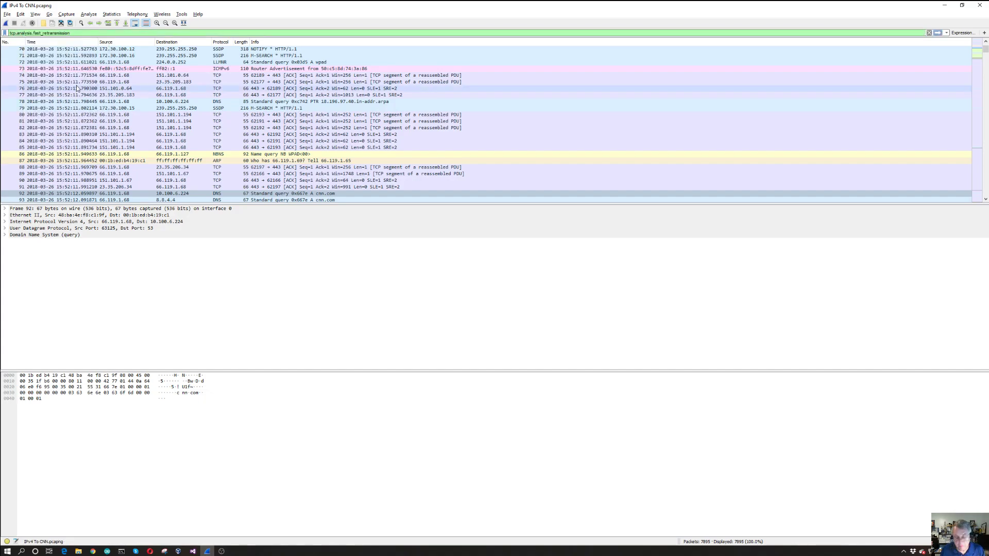
{"action": "key", "text": "Return"}
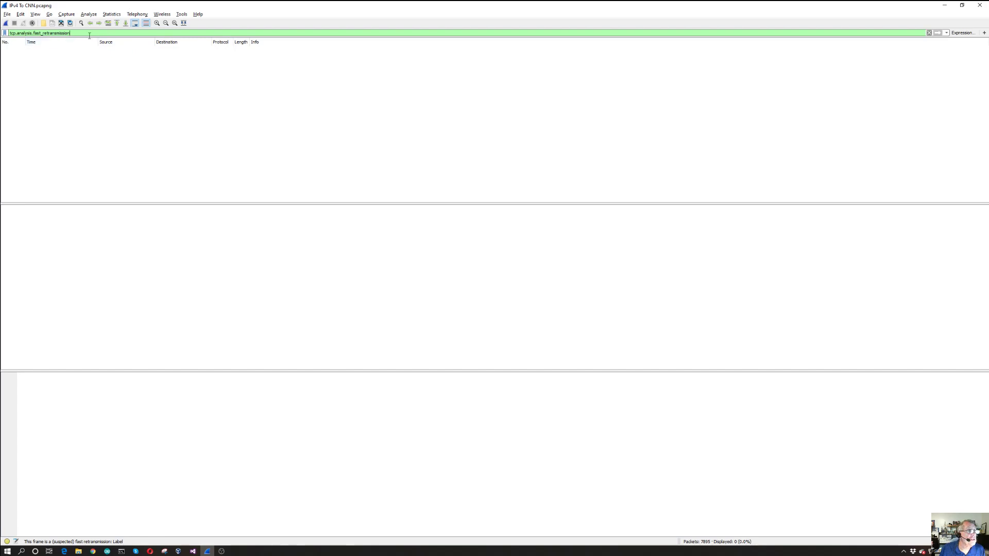
Replace the fast retransmission display filter with "dns" and apply it
{"action": "key", "text": "ctrl+a"}
{"action": "type", "text": "dns"}
{"action": "key", "text": "Return"}
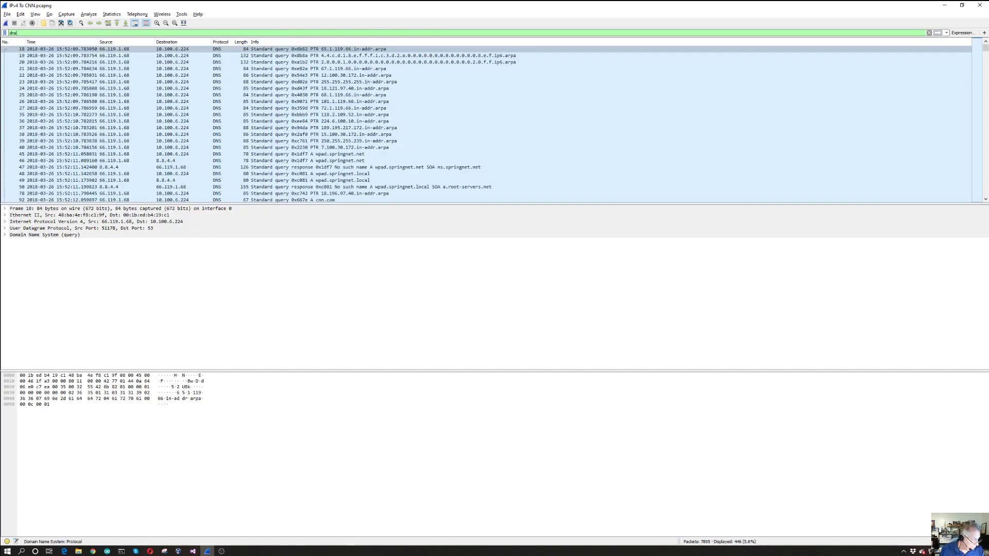
Select the first DNS packet and go directly to packet number 92 in the filtered list
{"action": "left_click", "coordinate": [93, 49]}
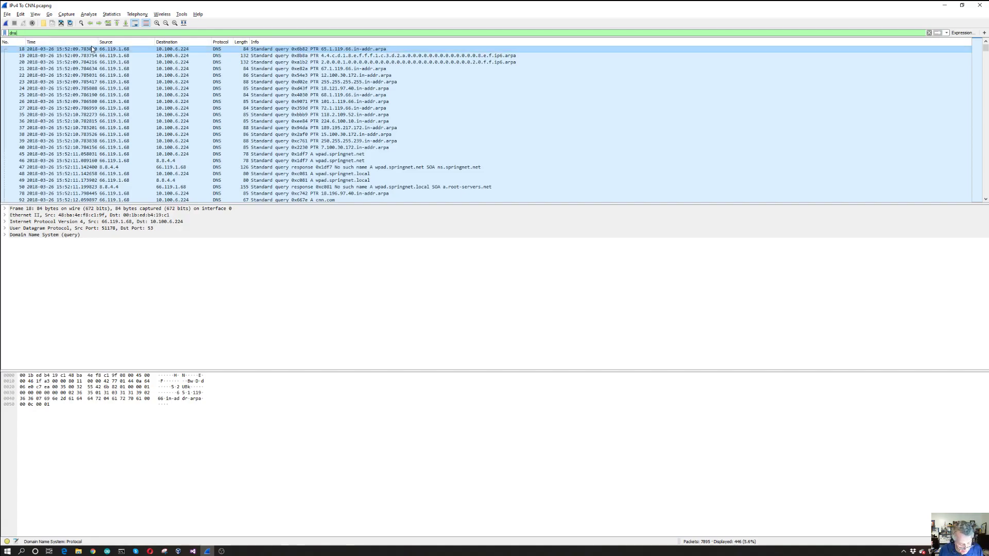
{"action": "key", "text": "ctrl+g"}
{"action": "type", "text": "92"}
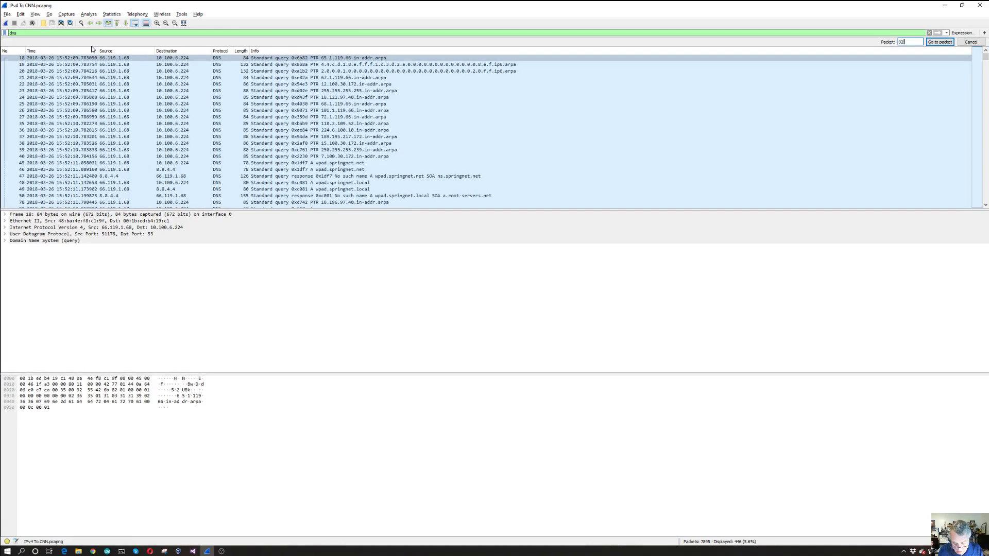
{"action": "key", "text": "Return"}
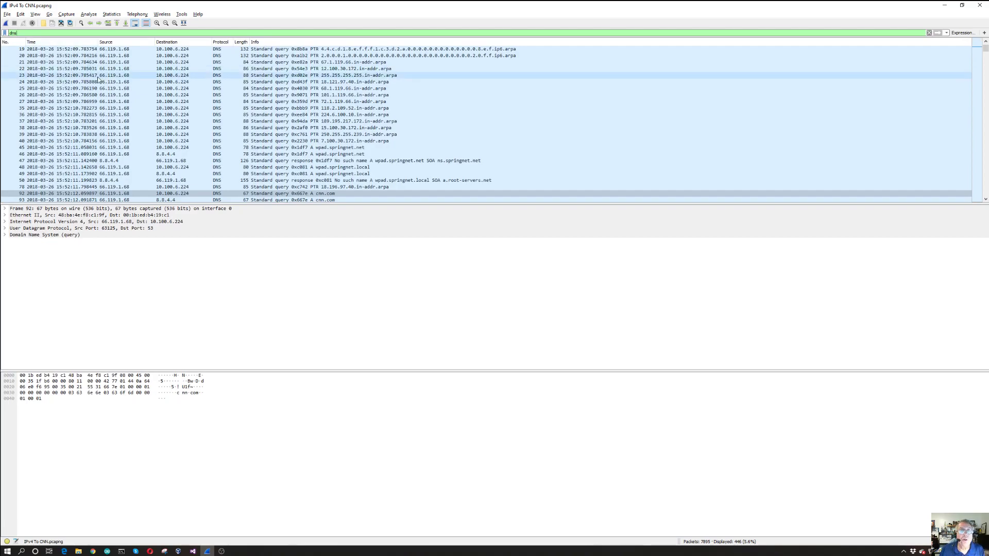
Expand the Domain Name System details of packet 92 down to the fields of its cnn.com query
{"action": "scroll", "coordinate": [165, 95], "scroll_direction": "down", "scroll_amount": 5}
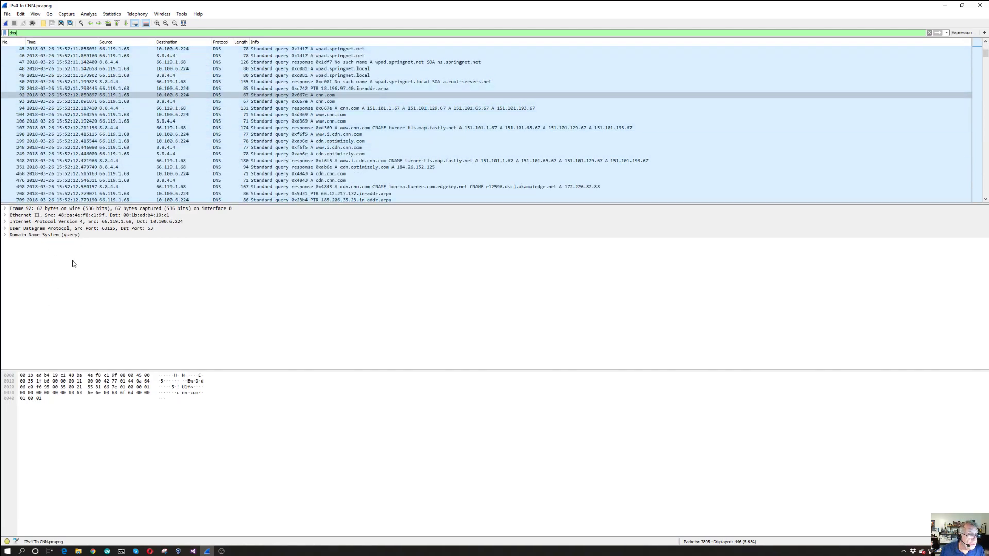
{"action": "left_click", "coordinate": [137, 97]}
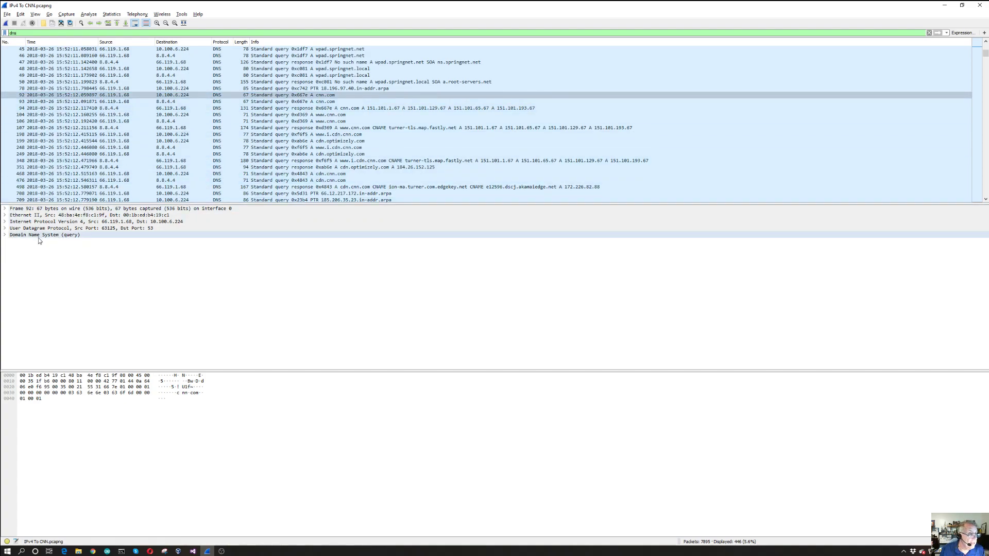
{"action": "left_click", "coordinate": [5, 235]}
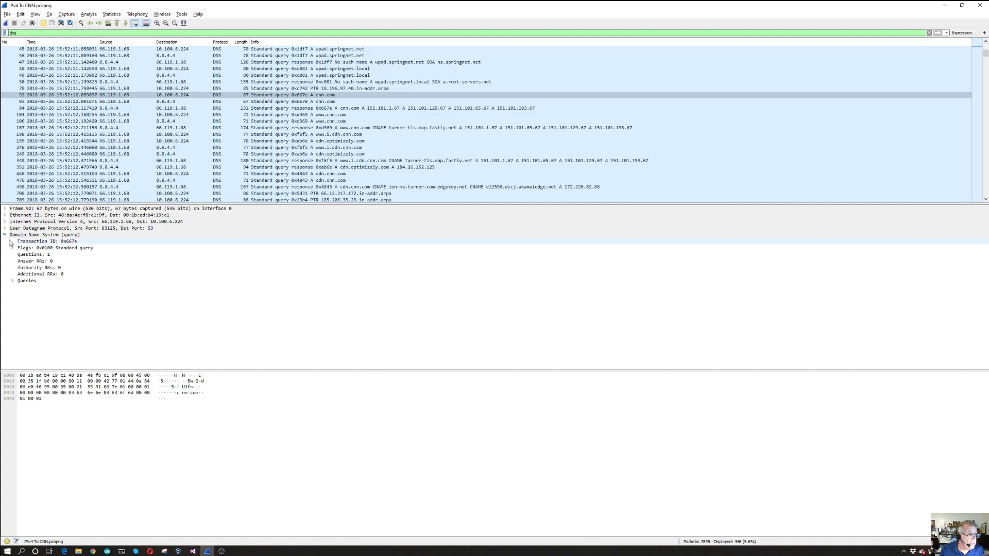
{"action": "left_click", "coordinate": [13, 281]}
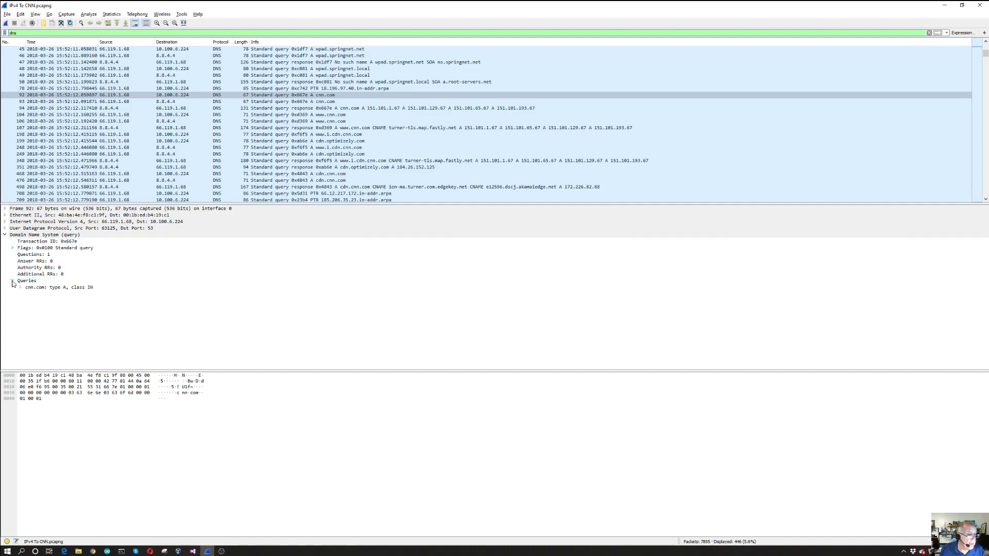
{"action": "left_click", "coordinate": [19, 287]}
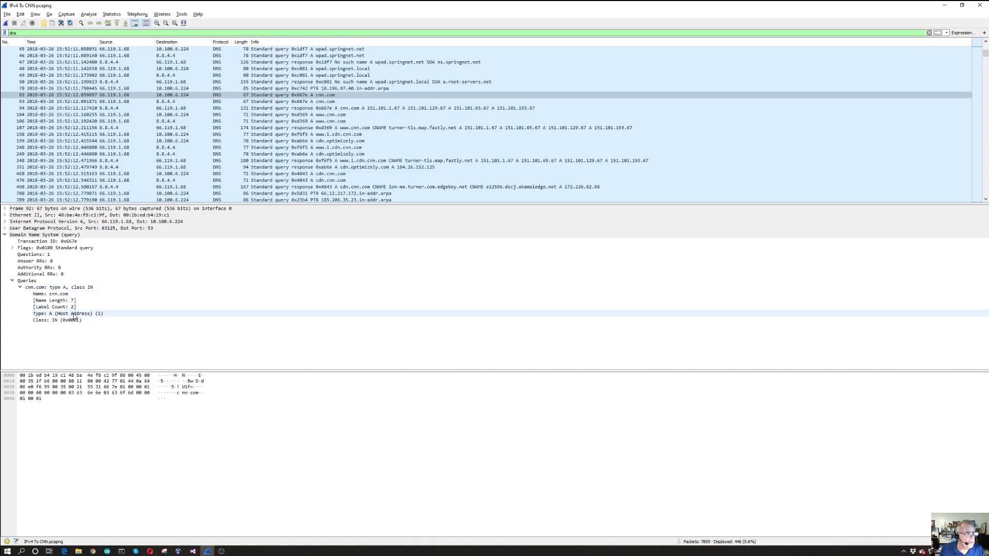
Compare the cnn.com queries in packets 92 and 93, sent to 10.100.6.224 and 8.8.4.4, ending on packet 93
{"action": "left_click", "coordinate": [101, 102]}
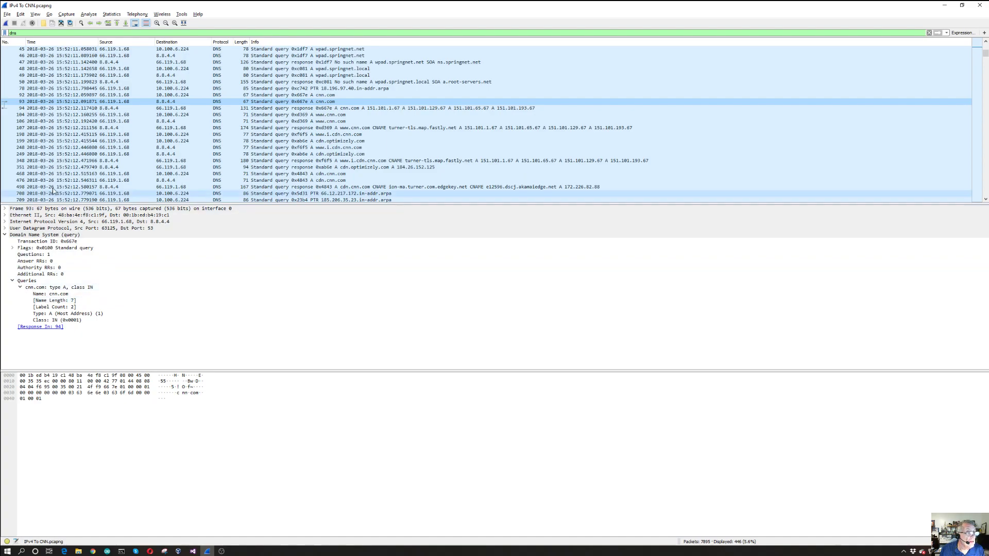
{"action": "left_click", "coordinate": [132, 97]}
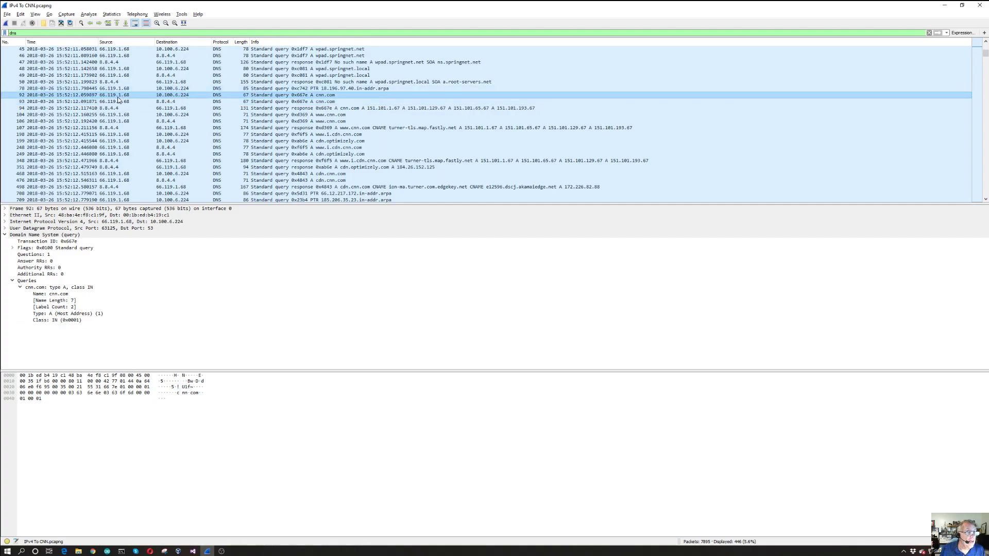
{"action": "left_click", "coordinate": [169, 102]}
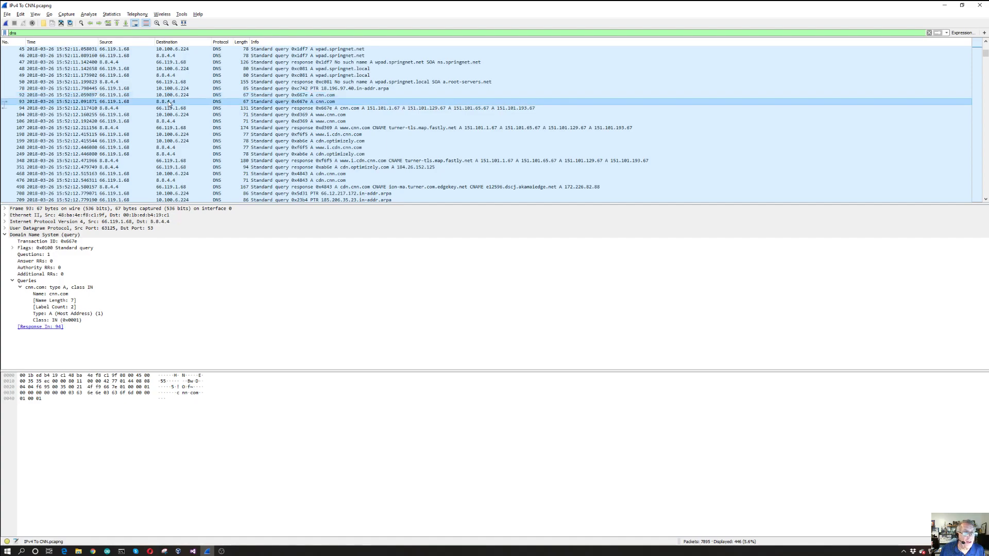
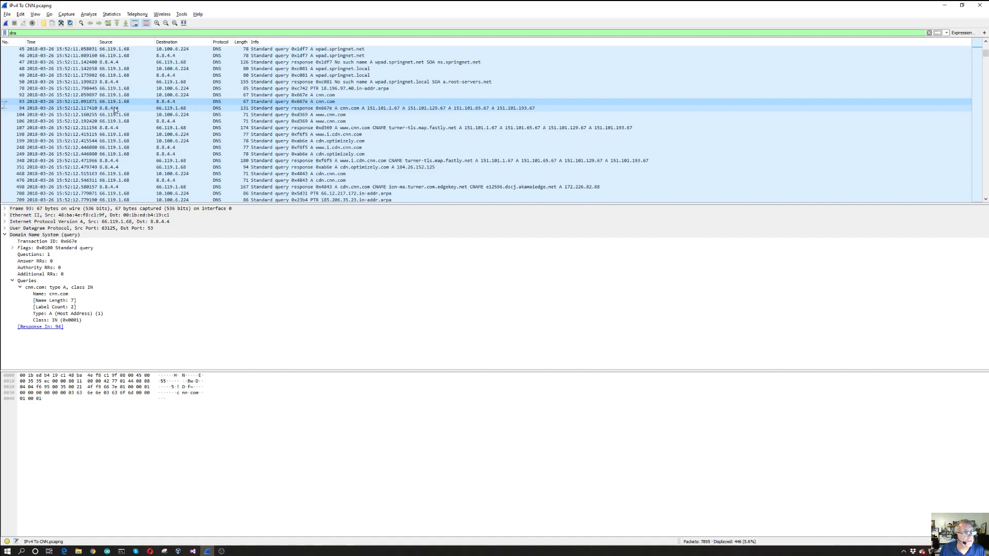
Compare the cnn.com query in packet 93 with its response in packet 94, and expand the response's first answer record, 151.101.1.67
{"action": "left_click", "coordinate": [115, 109]}
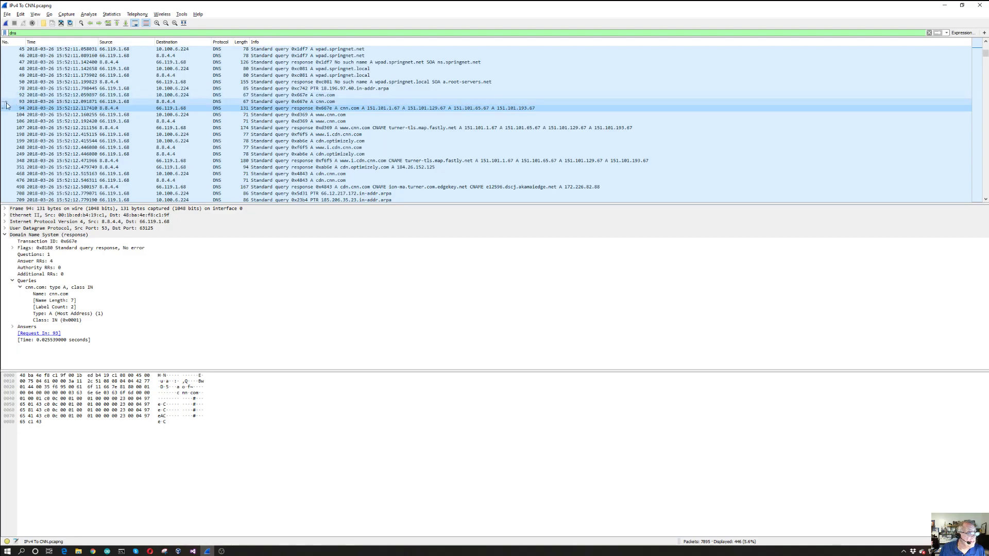
{"action": "left_click", "coordinate": [4, 102]}
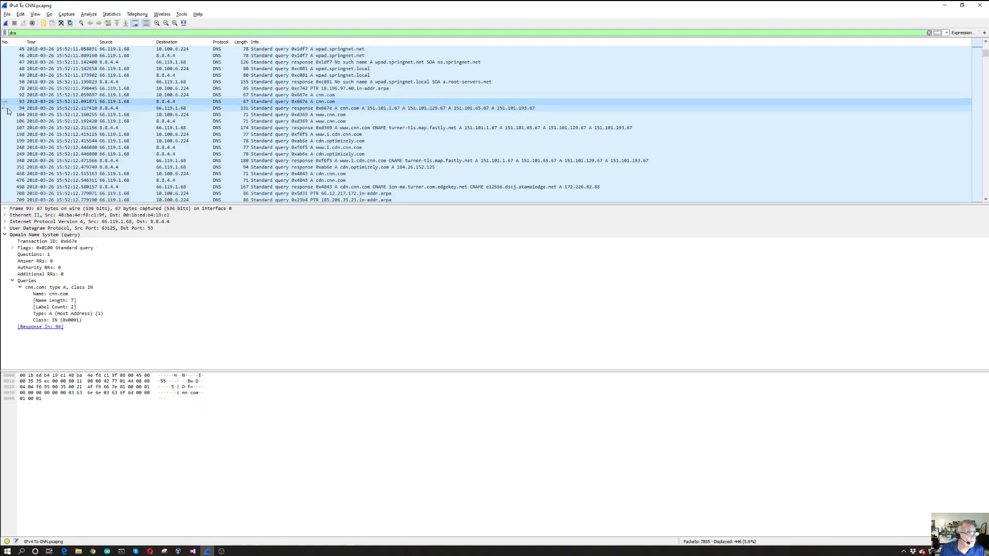
{"action": "left_click", "coordinate": [108, 109]}
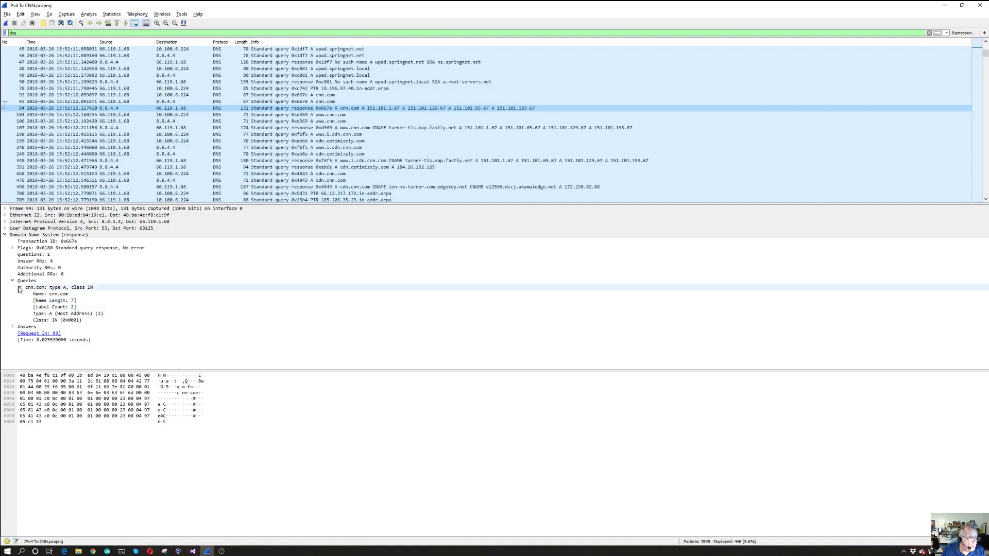
{"action": "left_click", "coordinate": [13, 327]}
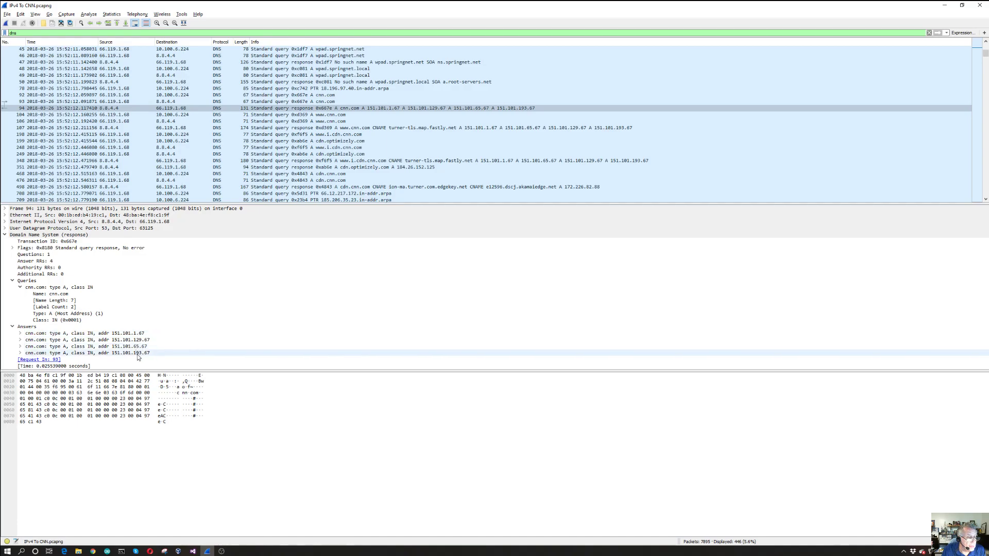
{"action": "left_click", "coordinate": [20, 333]}
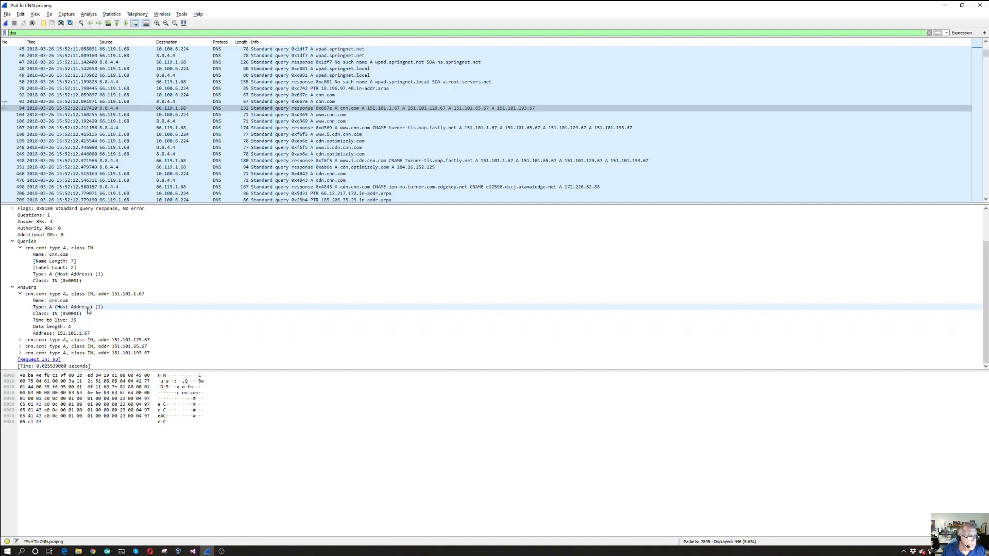
Collapse the Answers and Domain Name System details of packet 94 and clear the dns display filter
{"action": "left_click", "coordinate": [13, 286]}
{"action": "left_click", "coordinate": [5, 236]}
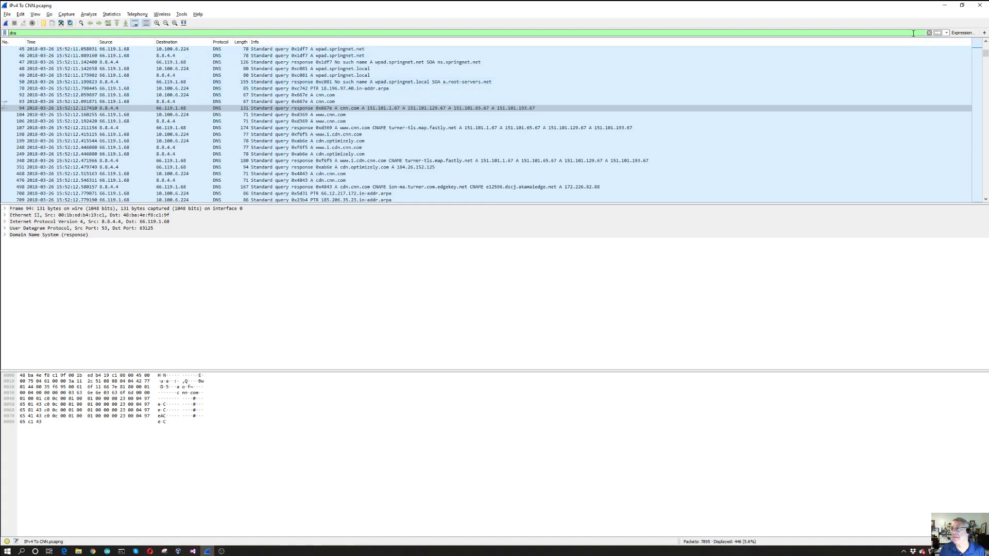
{"action": "left_click", "coordinate": [929, 32]}
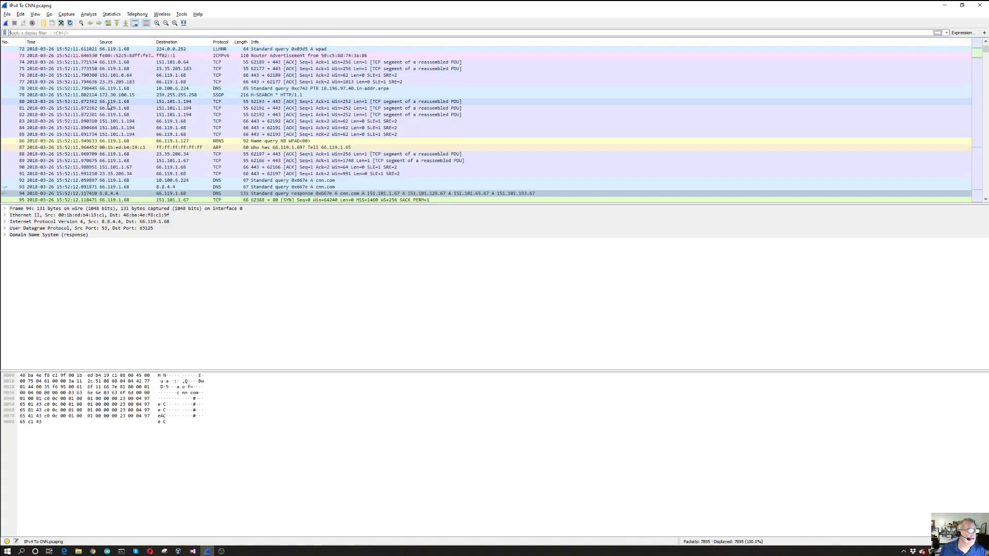
Turn on name resolution for physical addresses in the capture
{"action": "scroll", "coordinate": [108, 106], "scroll_direction": "up", "scroll_amount": 20}
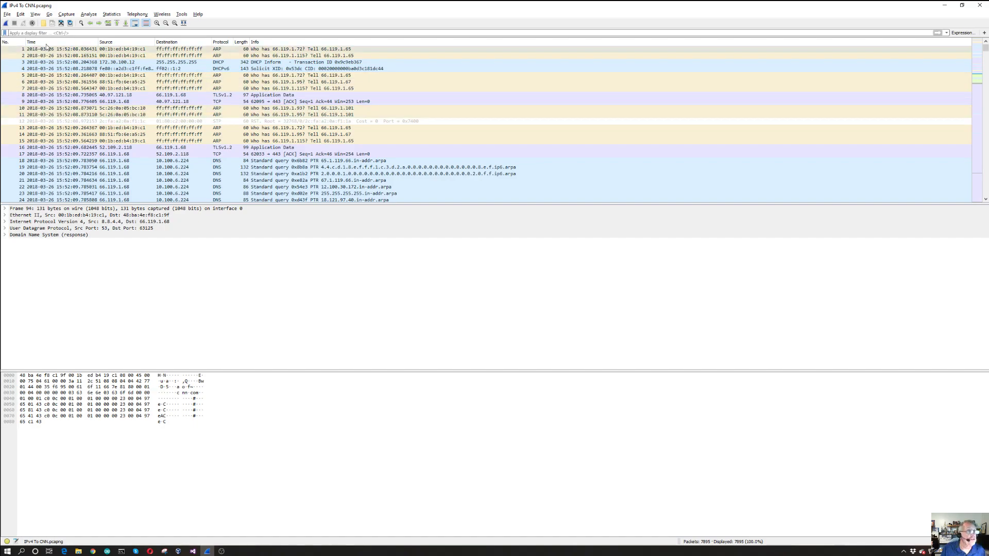
{"action": "left_click", "coordinate": [34, 15]}
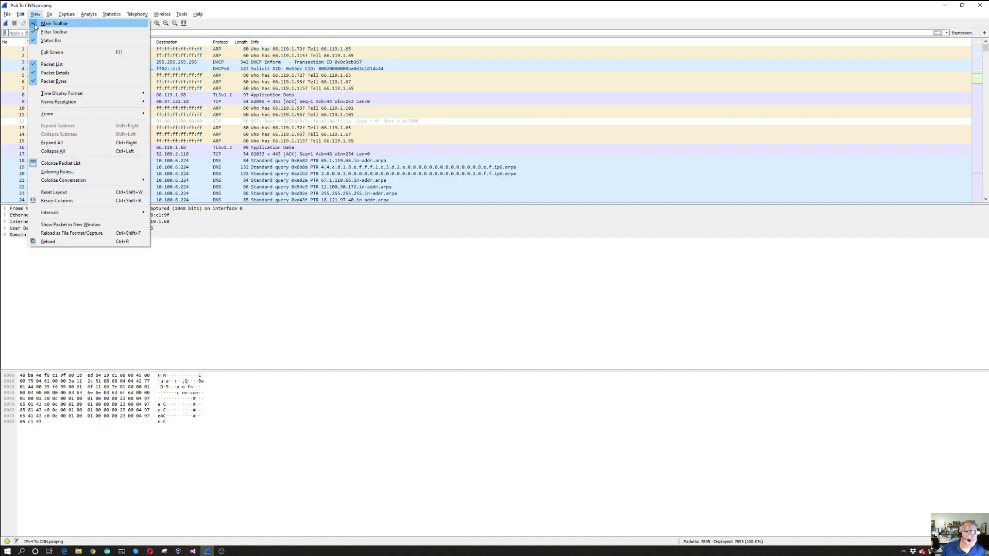
{"action": "mouse_move", "coordinate": [91, 102]}
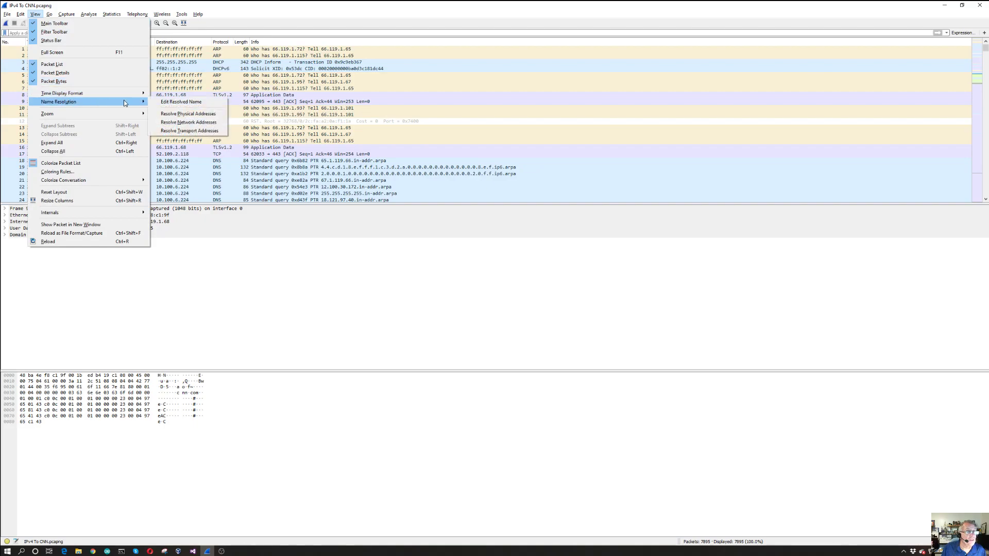
{"action": "left_click", "coordinate": [190, 114]}
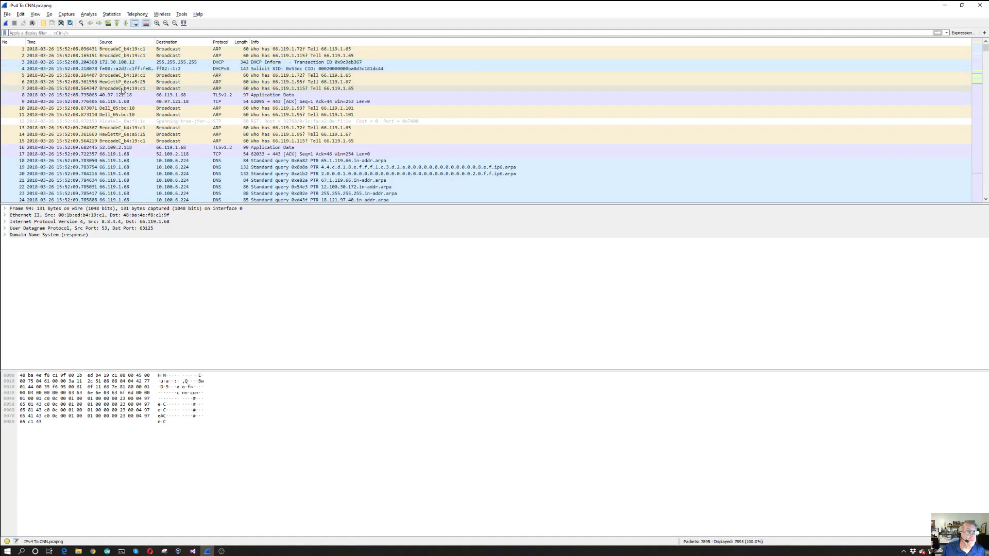
Look through the first couple of hundred packets for resolved hardware addresses in the Source and Destination columns, ending at the first packet
{"action": "scroll", "coordinate": [121, 110], "scroll_direction": "down", "scroll_amount": 6}
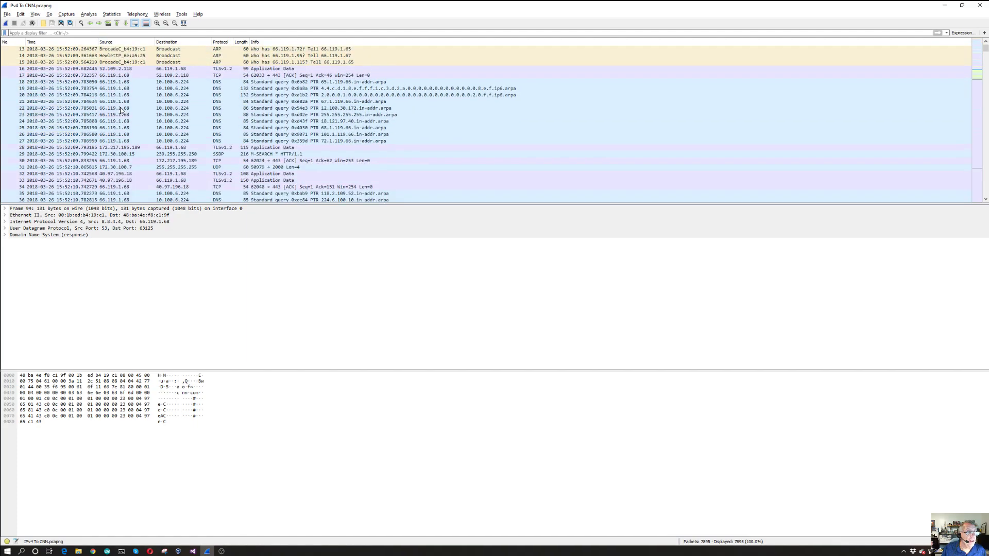
{"action": "scroll", "coordinate": [122, 109], "scroll_direction": "down", "scroll_amount": 4}
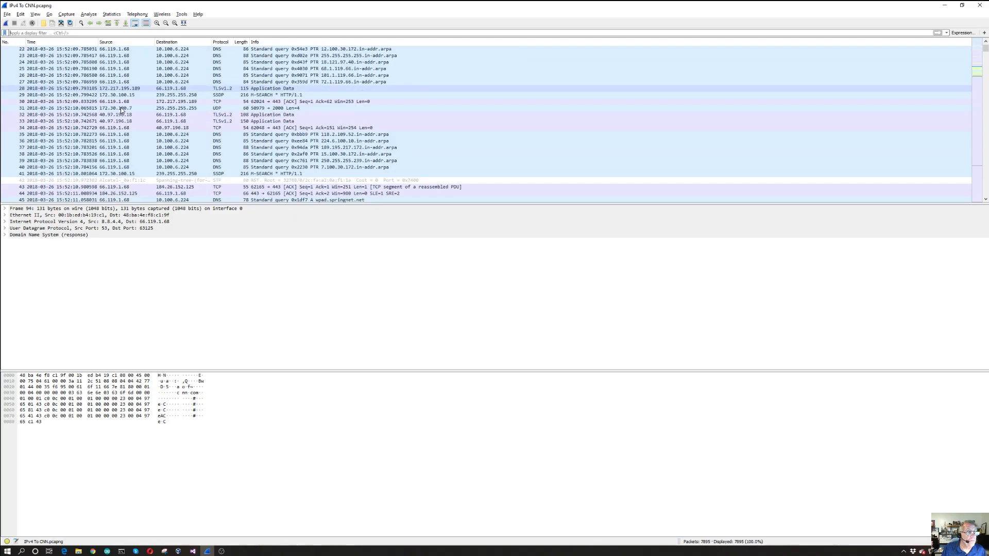
{"action": "scroll", "coordinate": [121, 109], "scroll_direction": "down", "scroll_amount": 9}
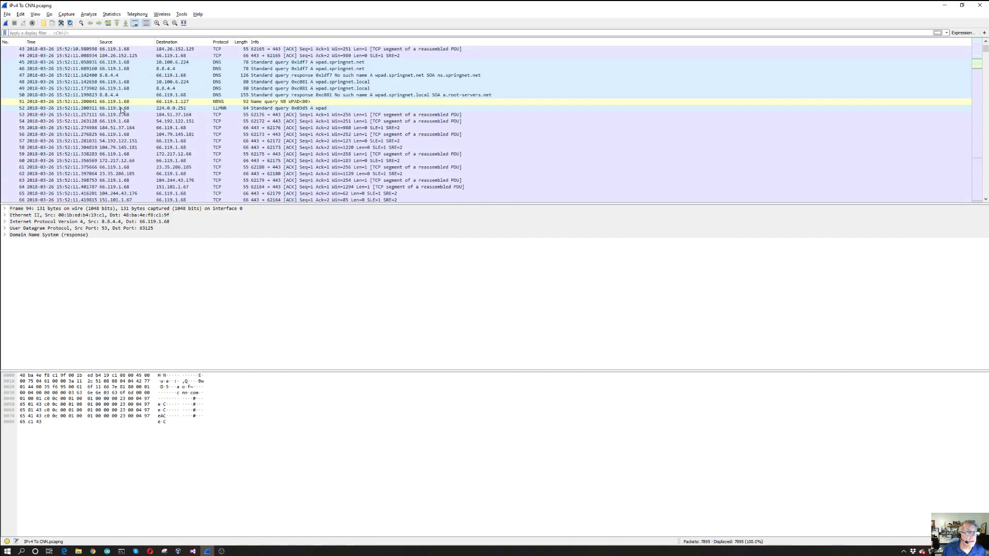
{"action": "scroll", "coordinate": [121, 109], "scroll_direction": "down", "scroll_amount": 5}
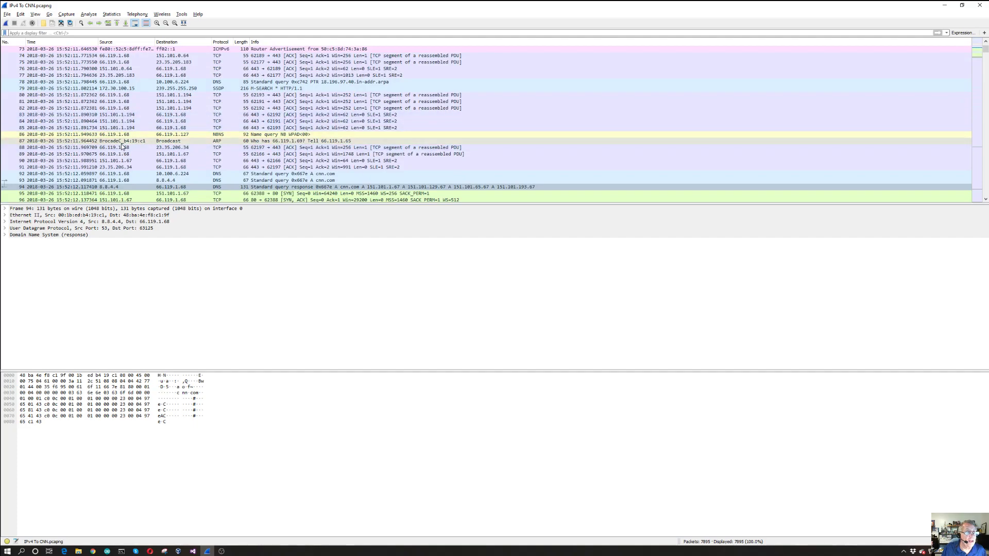
{"action": "scroll", "coordinate": [120, 141], "scroll_direction": "down", "scroll_amount": 2}
{"action": "scroll", "coordinate": [121, 141], "scroll_direction": "down", "scroll_amount": 5}
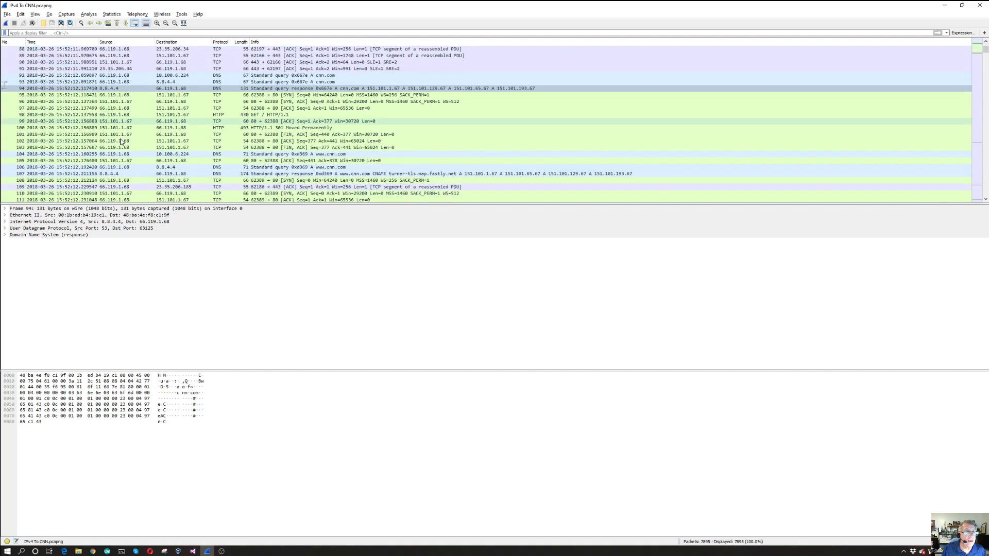
{"action": "scroll", "coordinate": [121, 142], "scroll_direction": "down", "scroll_amount": 11}
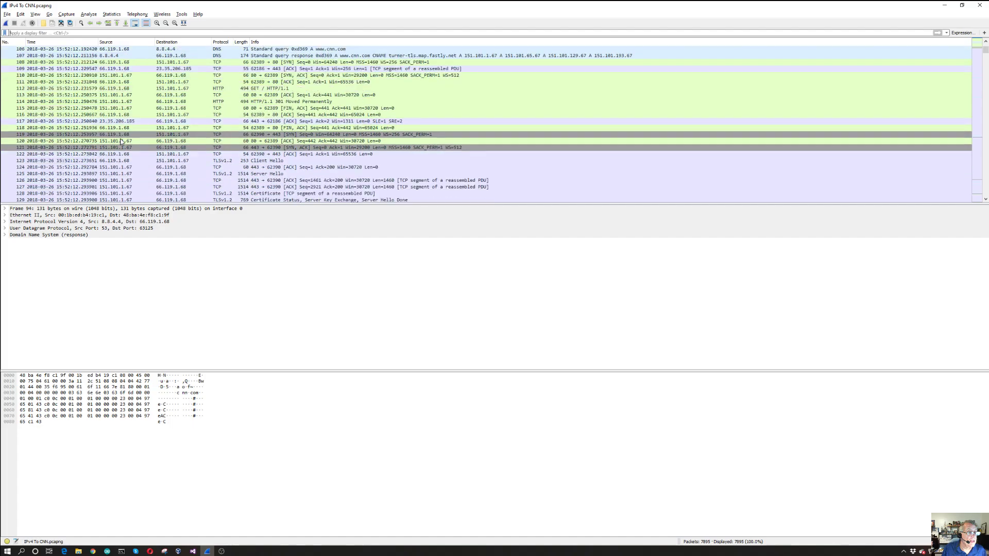
{"action": "scroll", "coordinate": [121, 142], "scroll_direction": "down", "scroll_amount": 14}
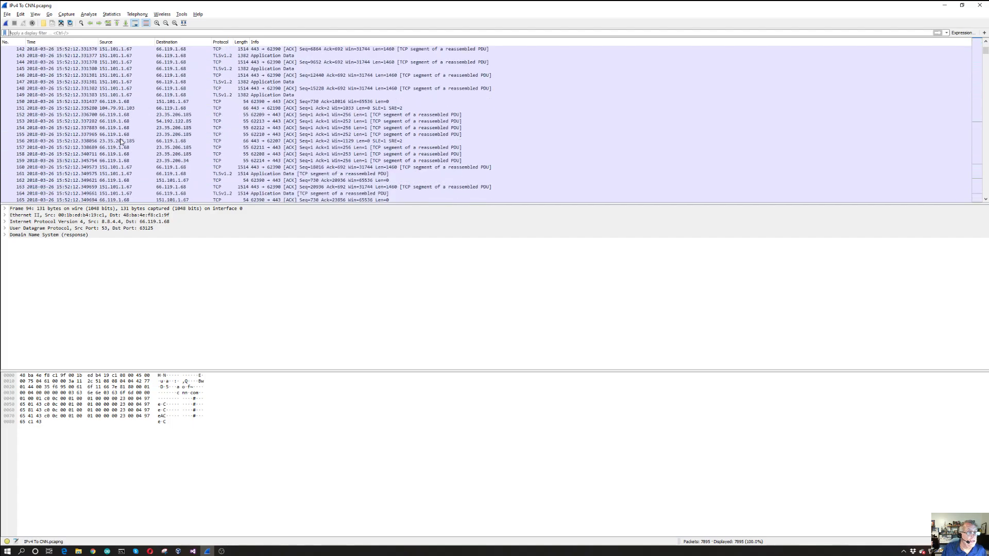
{"action": "scroll", "coordinate": [121, 142], "scroll_direction": "down", "scroll_amount": 6}
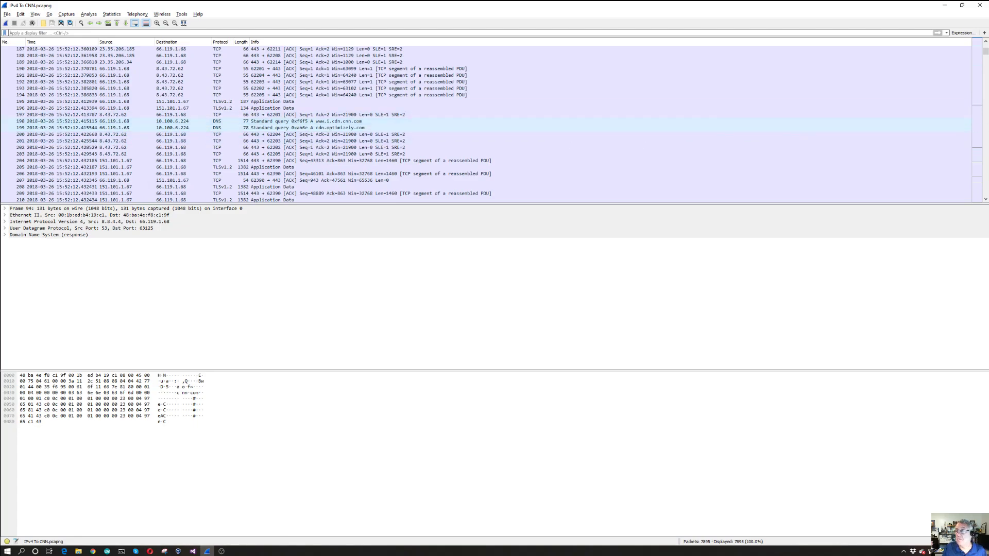
{"action": "left_click_drag", "start_coordinate": [986, 53], "coordinate": [985, 45]}
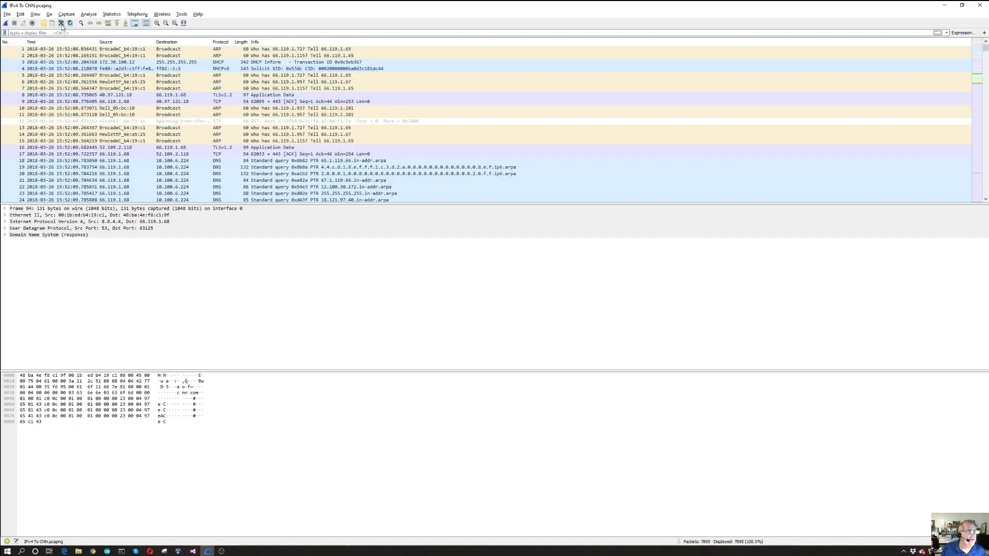
Turn on name resolution for network addresses and widen the Source column to fit the full host names
{"action": "left_click", "coordinate": [36, 15]}
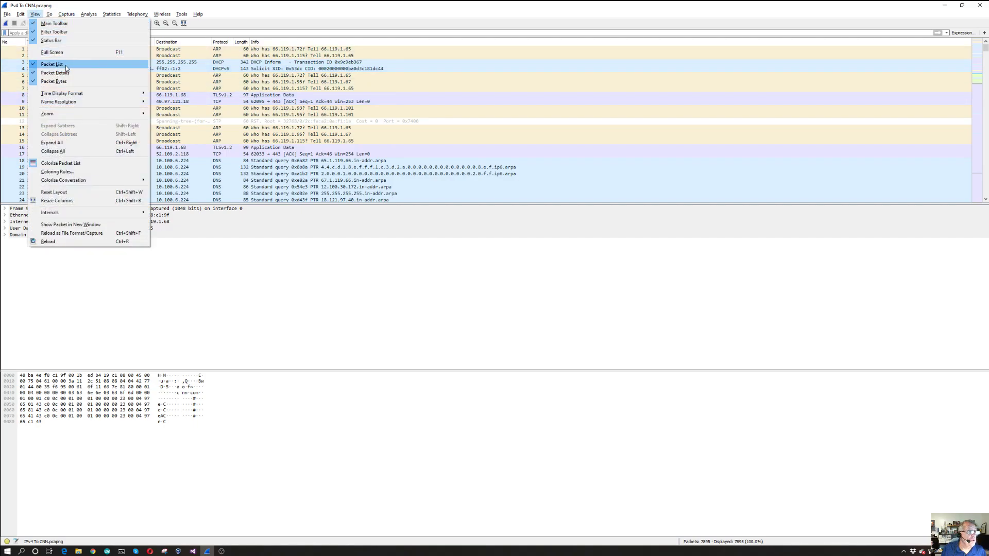
{"action": "mouse_move", "coordinate": [131, 108]}
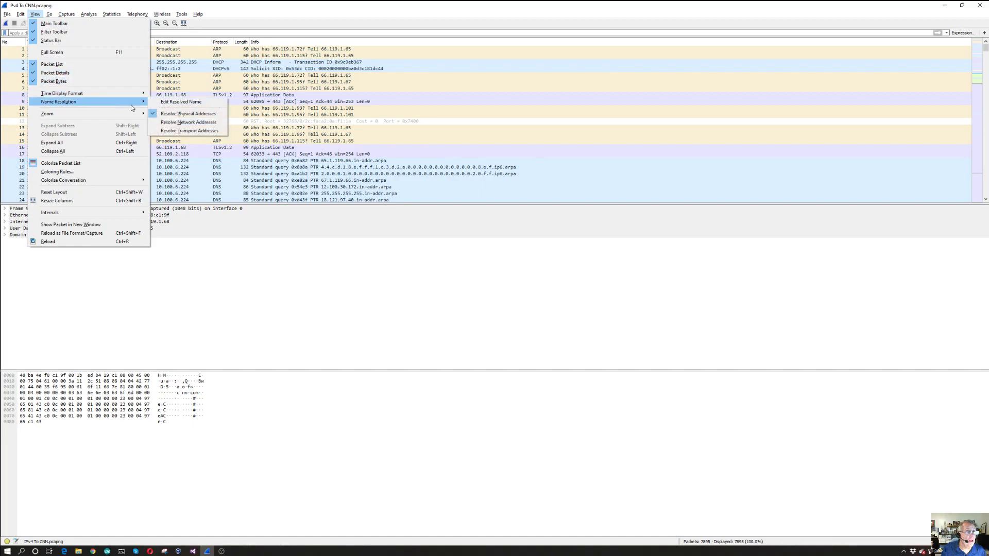
{"action": "left_click", "coordinate": [172, 123]}
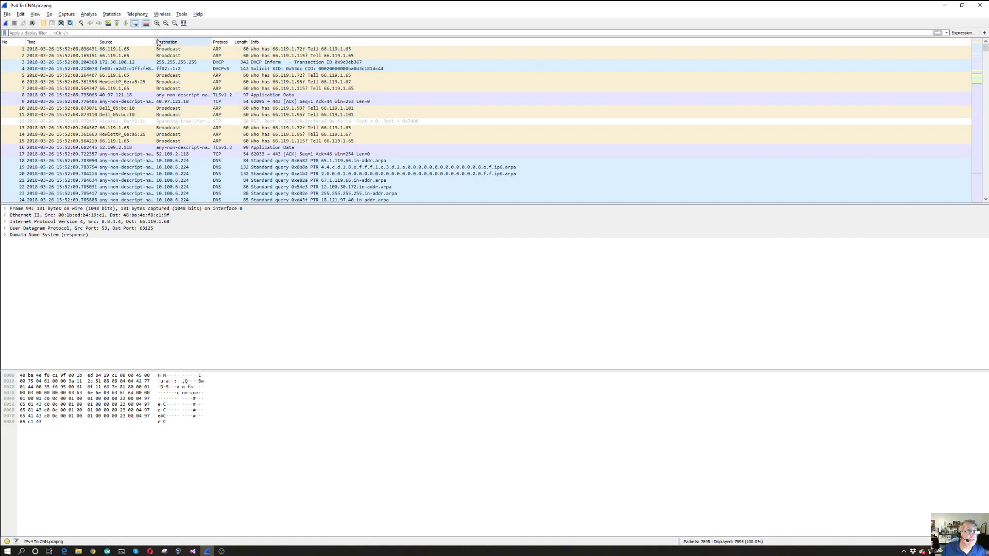
{"action": "left_click_drag", "start_coordinate": [154, 40], "coordinate": [213, 40]}
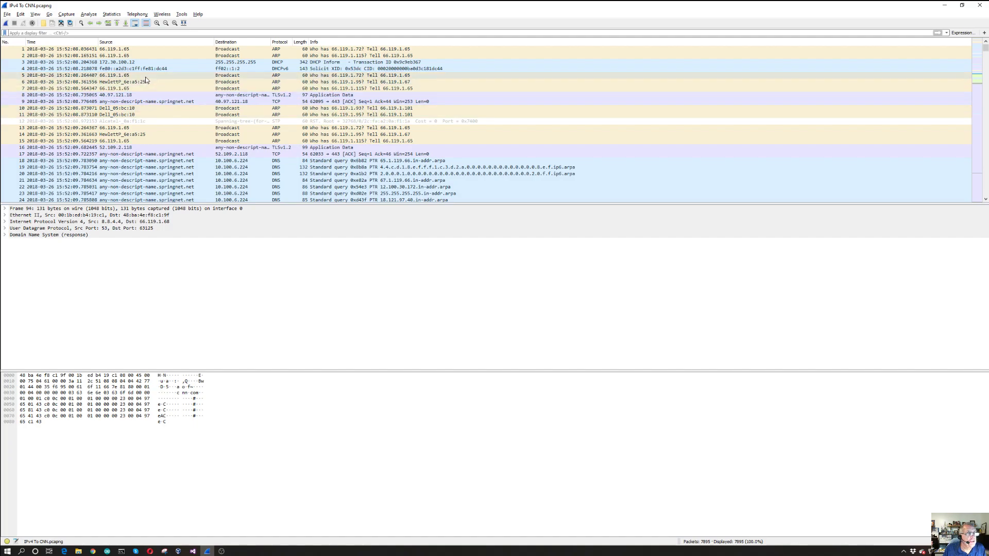
Examine the resolved host names in the Source and Destination columns across roughly the first hundred packets
{"action": "scroll", "coordinate": [158, 96], "scroll_direction": "down", "scroll_amount": 2}
{"action": "scroll", "coordinate": [158, 97], "scroll_direction": "down", "scroll_amount": 1}
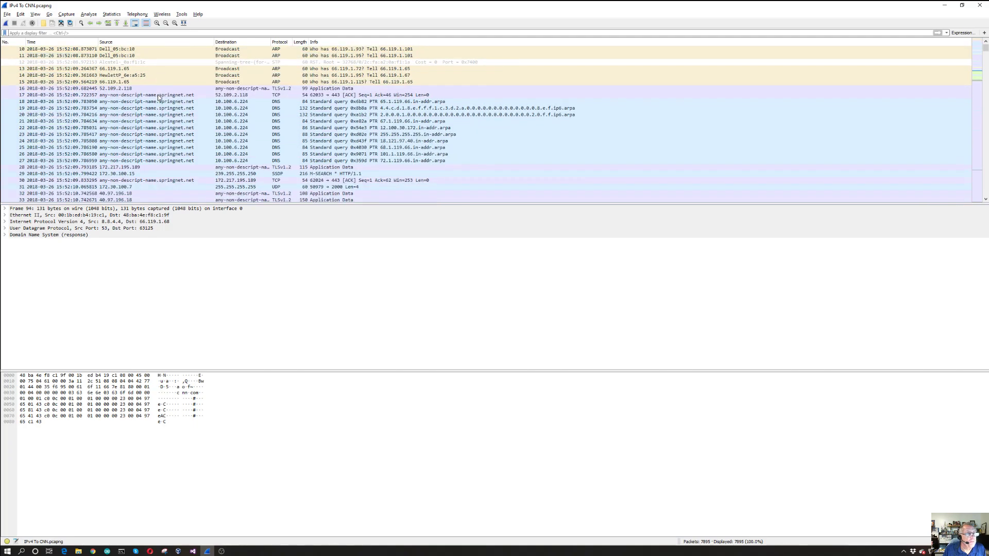
{"action": "scroll", "coordinate": [159, 98], "scroll_direction": "down", "scroll_amount": 1}
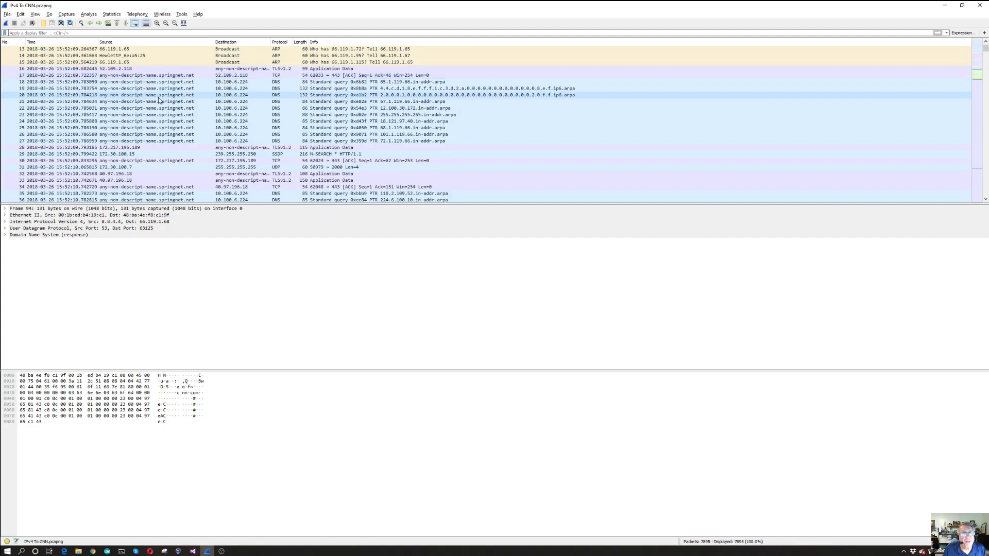
{"action": "scroll", "coordinate": [159, 96], "scroll_direction": "down", "scroll_amount": 3}
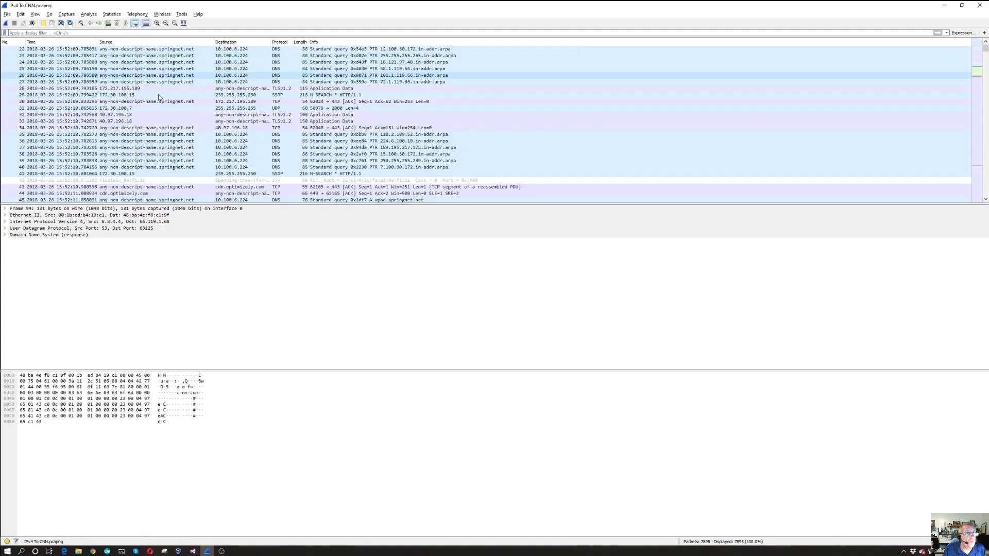
{"action": "scroll", "coordinate": [158, 96], "scroll_direction": "down", "scroll_amount": 5}
{"action": "scroll", "coordinate": [156, 98], "scroll_direction": "down", "scroll_amount": 4}
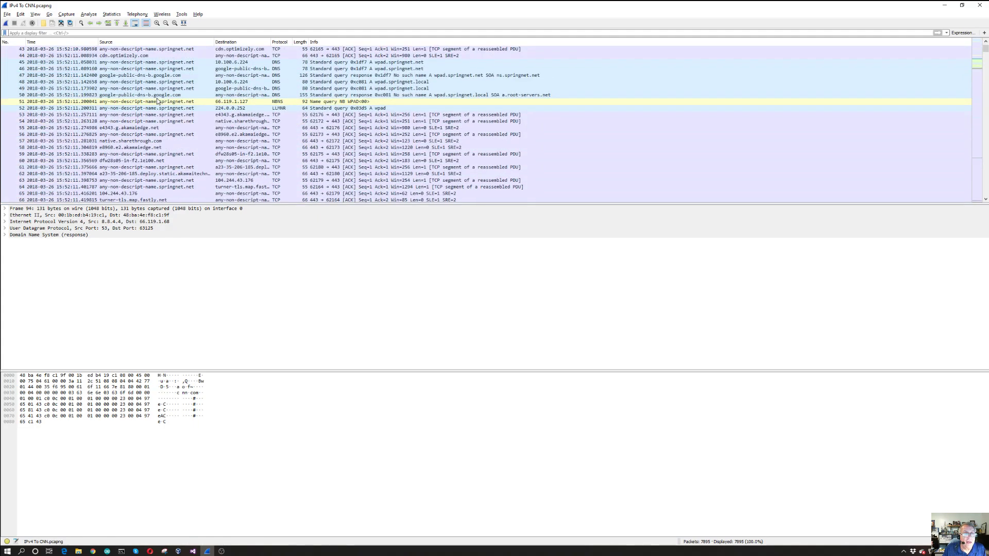
{"action": "scroll", "coordinate": [161, 123], "scroll_direction": "down", "scroll_amount": 5}
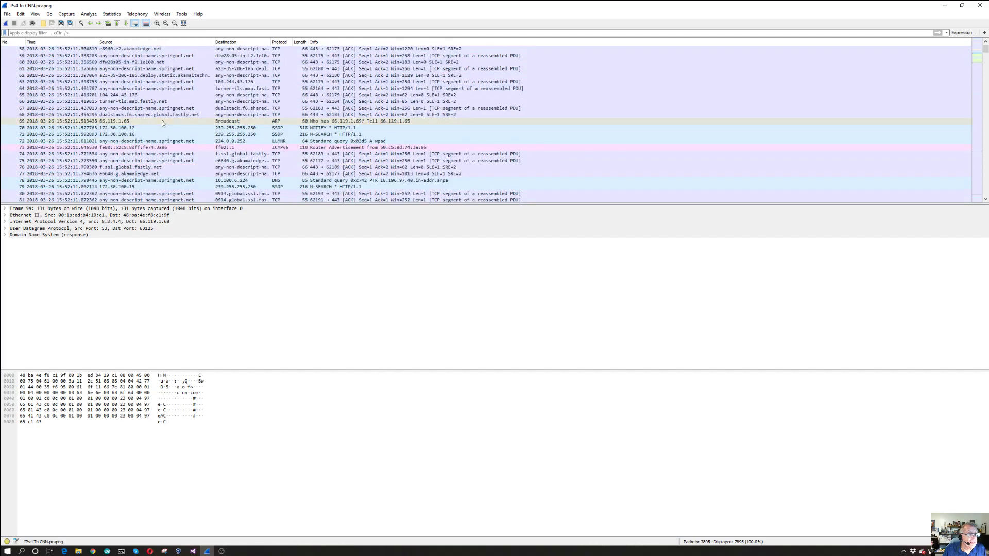
{"action": "scroll", "coordinate": [163, 157], "scroll_direction": "down", "scroll_amount": 1}
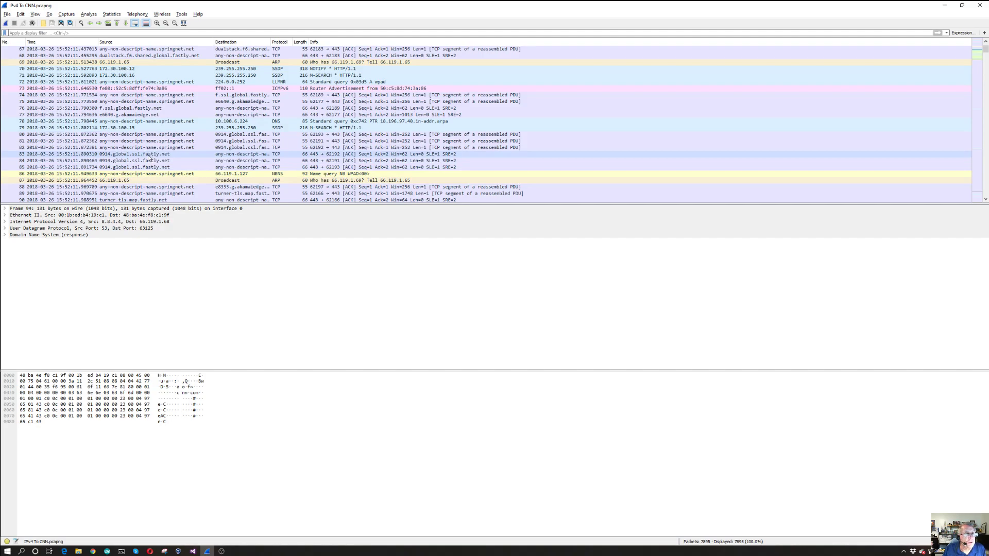
{"action": "scroll", "coordinate": [150, 156], "scroll_direction": "down", "scroll_amount": 3}
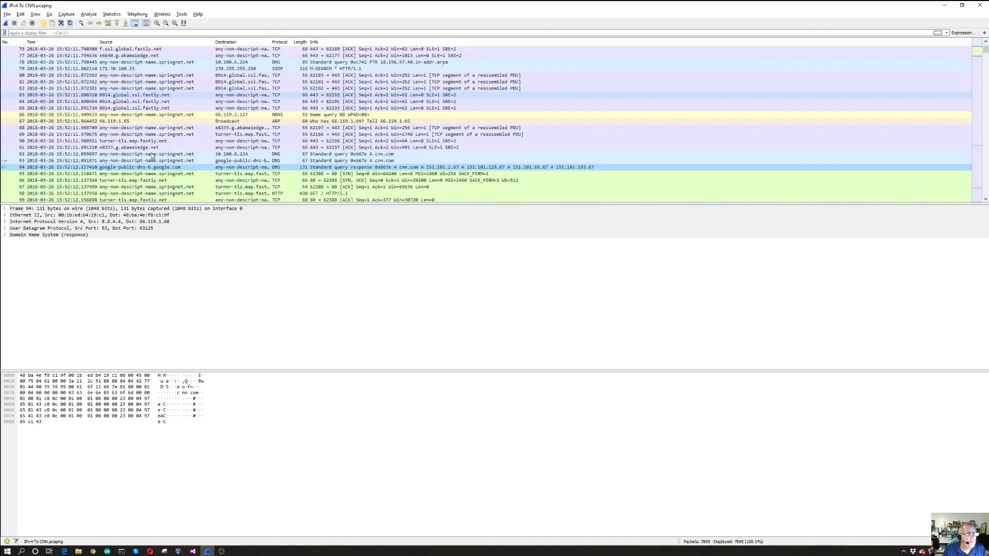
{"action": "scroll", "coordinate": [152, 155], "scroll_direction": "up", "scroll_amount": 12}
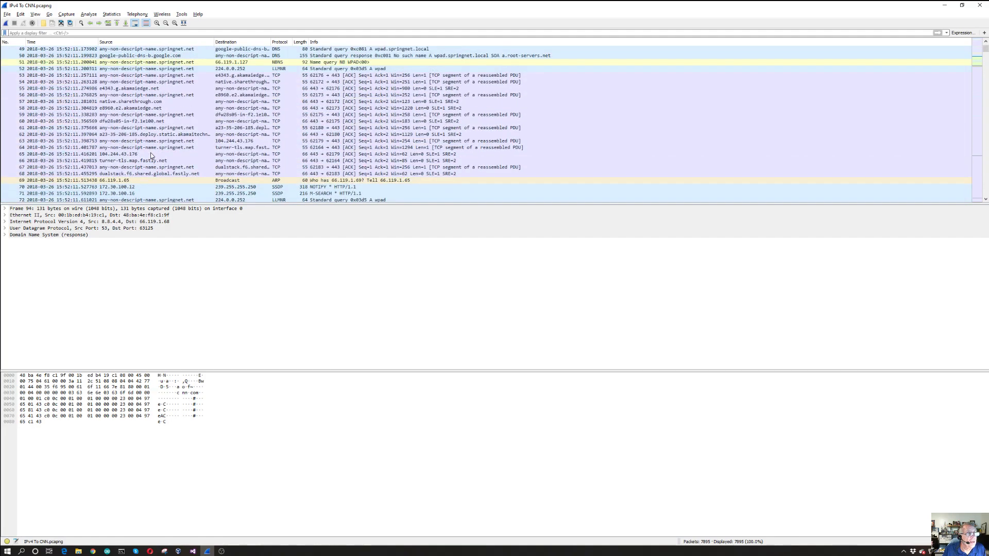
{"action": "scroll", "coordinate": [150, 154], "scroll_direction": "up", "scroll_amount": 6}
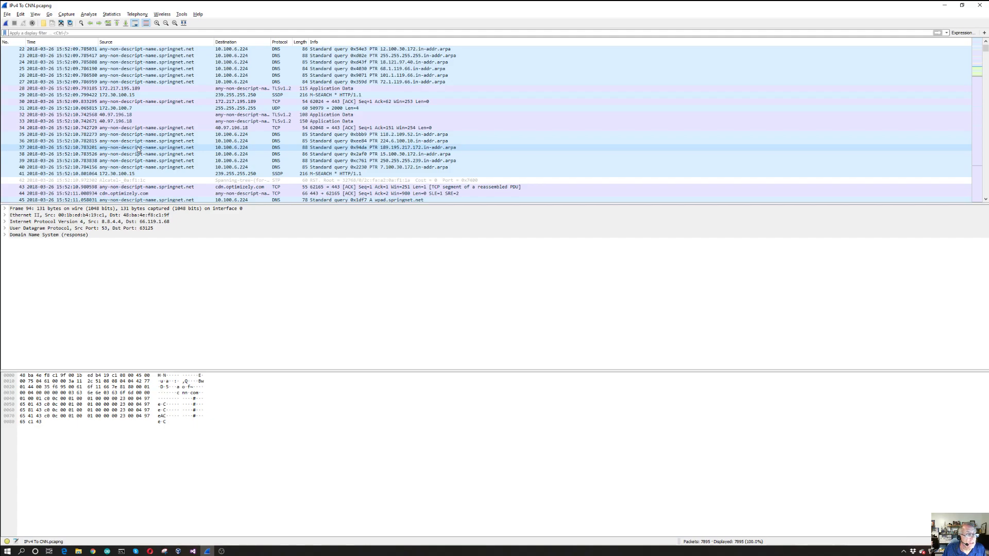
{"action": "scroll", "coordinate": [155, 132], "scroll_direction": "down", "scroll_amount": 5}
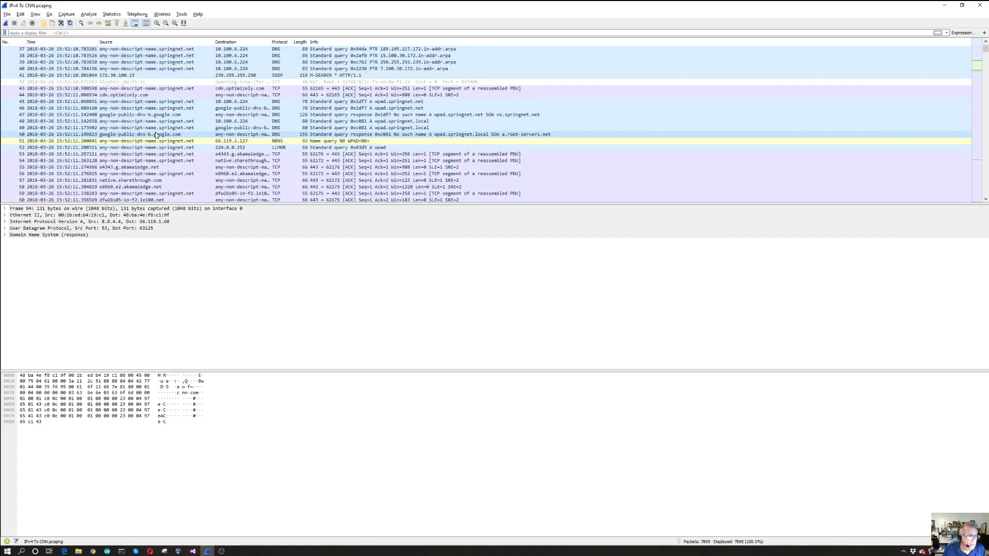
{"action": "scroll", "coordinate": [156, 135], "scroll_direction": "down", "scroll_amount": 5}
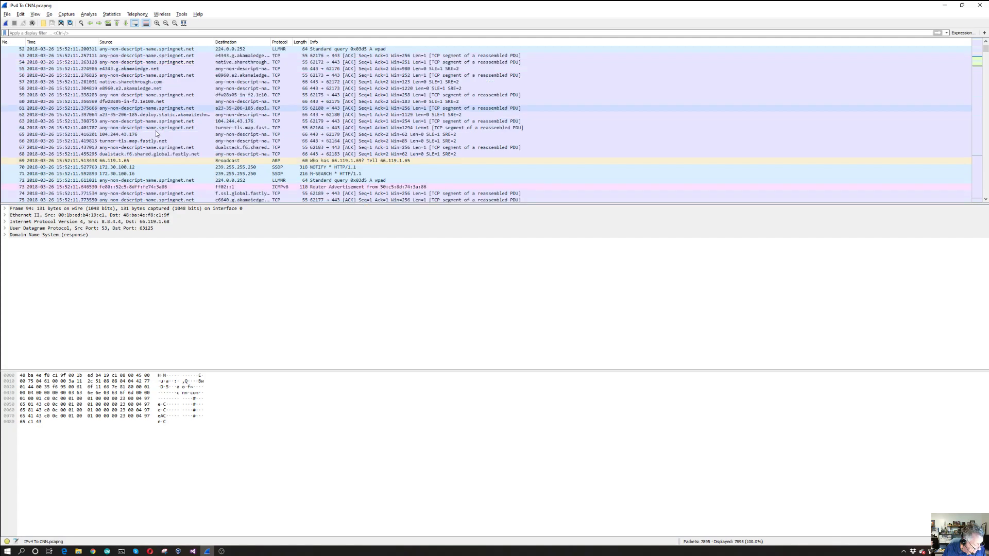
Filter the packet list to SYN-ACK replies with the display filter tcp.flags.syn == 1 && tcp.flags.ack == 1
{"action": "scroll", "coordinate": [156, 133], "scroll_direction": "down", "scroll_amount": 1}
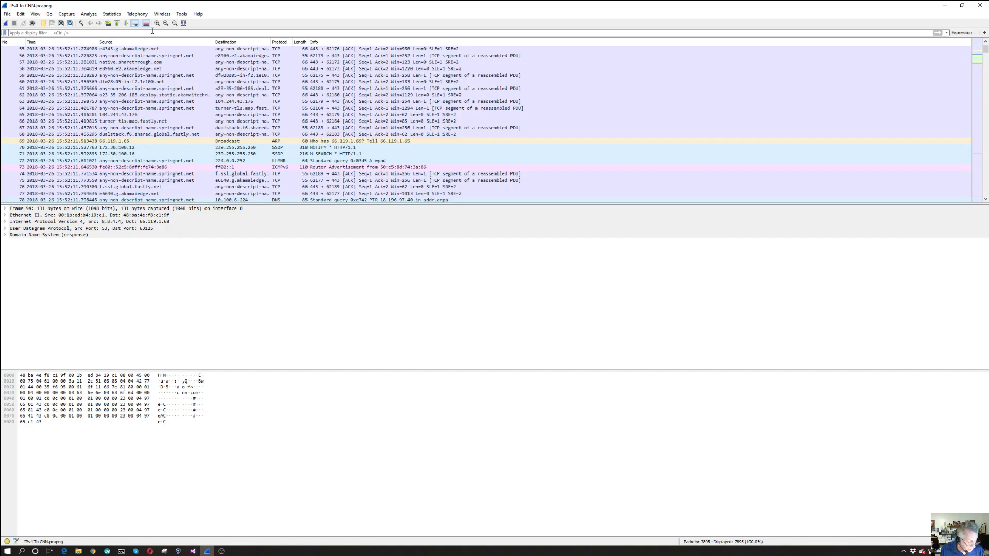
{"action": "type", "text": "tcp"}
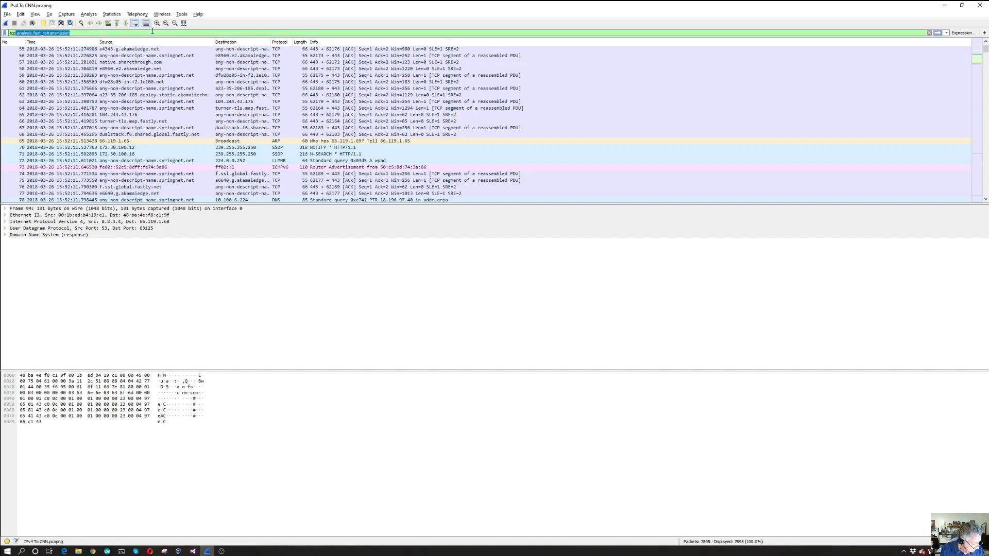
{"action": "type", "text": ".flags.s"}
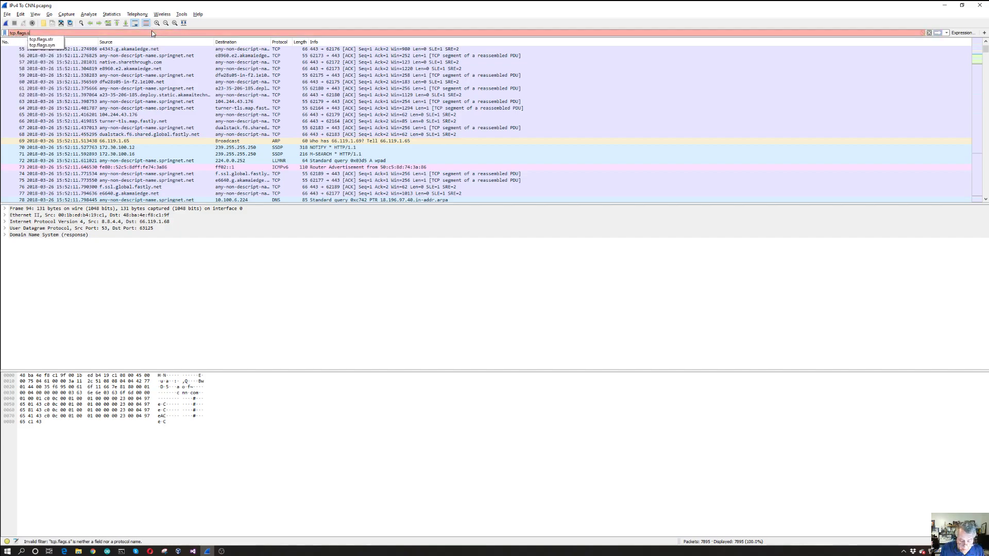
{"action": "type", "text": "yn == 1 &&"}
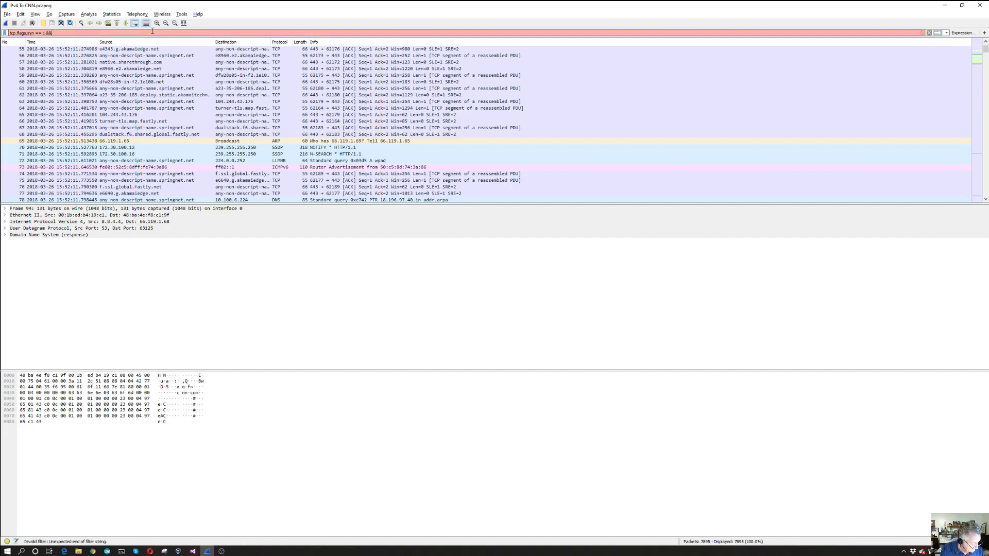
{"action": "type", "text": " tcp.flag"}
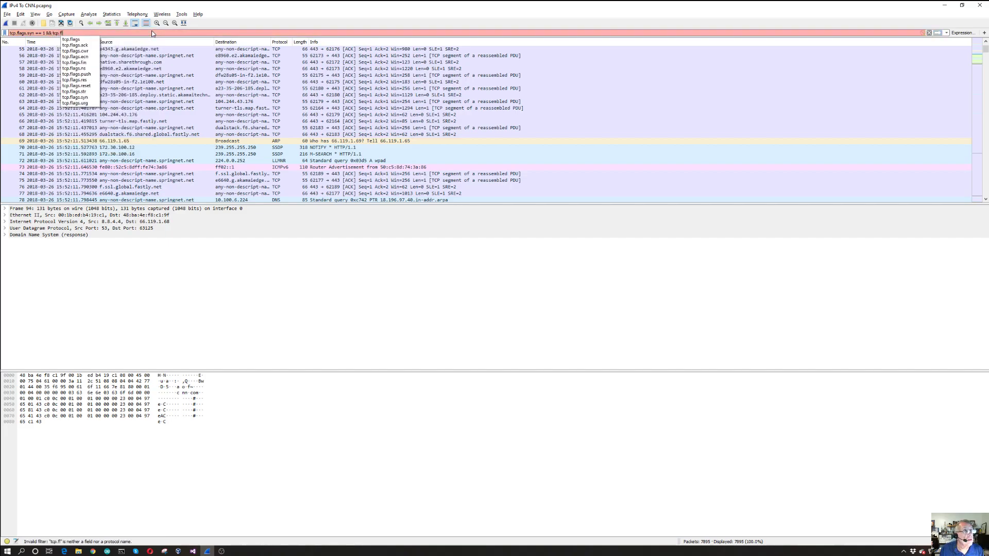
{"action": "type", "text": "s."}
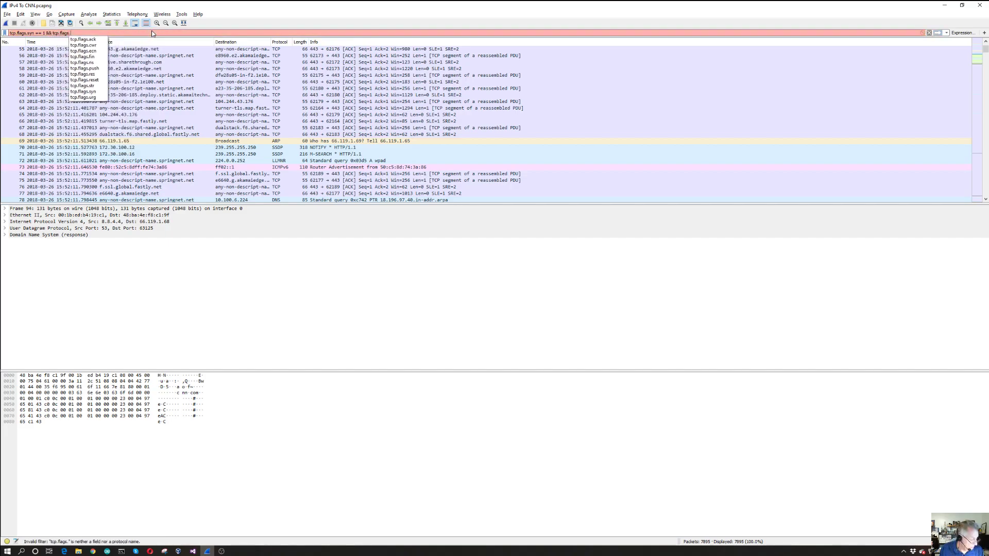
{"action": "type", "text": "ac"}
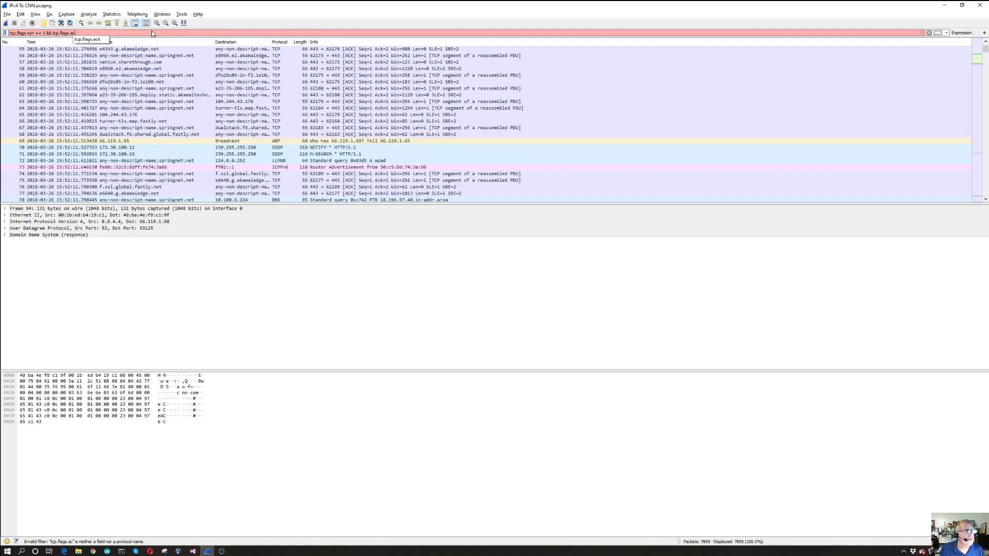
{"action": "type", "text": "k == 1"}
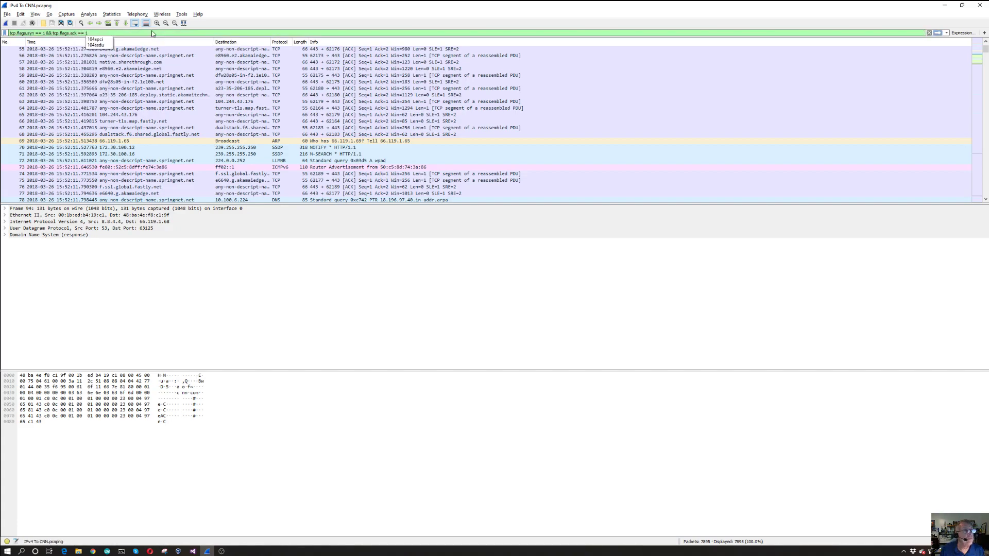
{"action": "key", "text": "Return"}
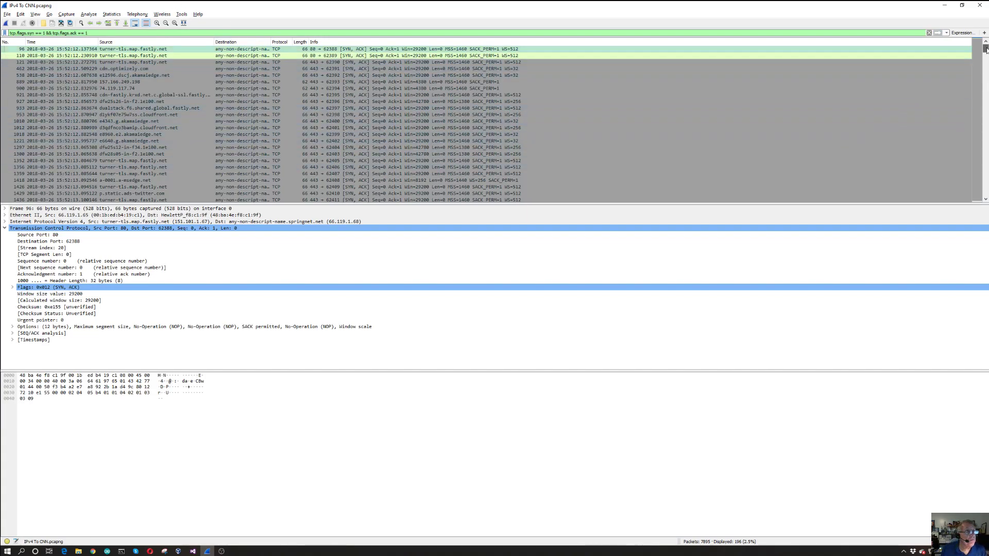
Look through the Source host names of the filtered SYN-ACK packets to about packet 5000, ending back at the first one
{"action": "left_click_drag", "start_coordinate": [985, 49], "coordinate": [988, 70]}
{"action": "scroll", "coordinate": [78, 73], "scroll_direction": "up", "scroll_amount": 6}
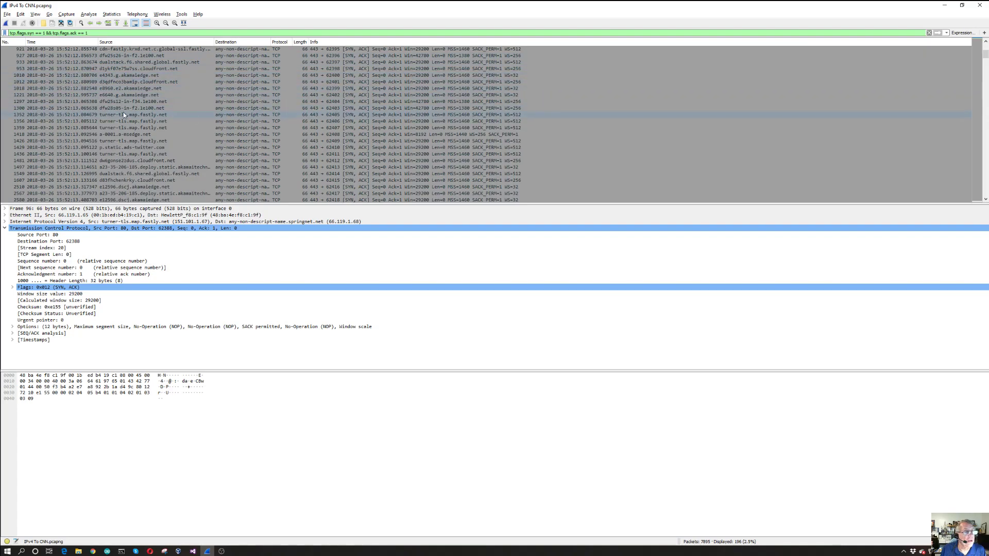
{"action": "scroll", "coordinate": [211, 92], "scroll_direction": "down", "scroll_amount": 10}
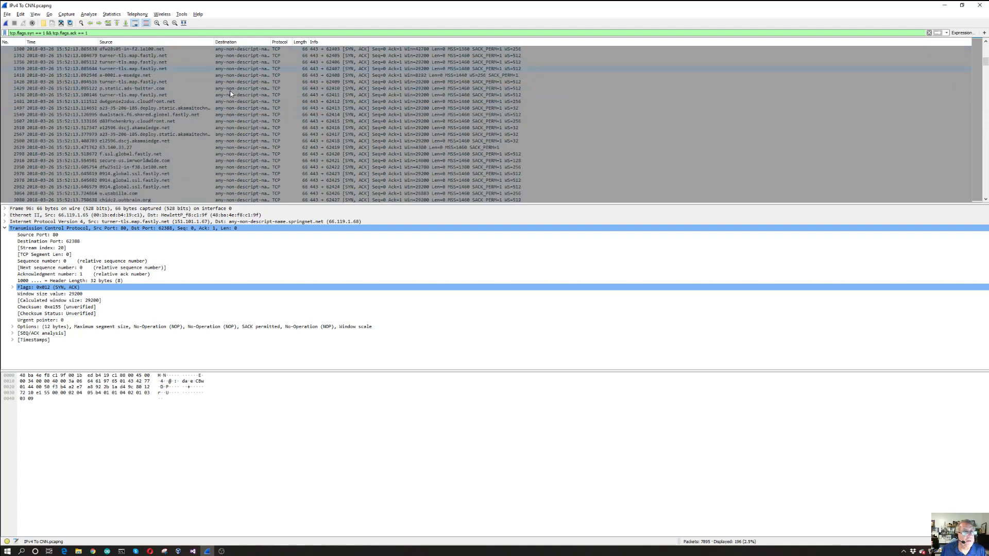
{"action": "scroll", "coordinate": [230, 92], "scroll_direction": "down", "scroll_amount": 6}
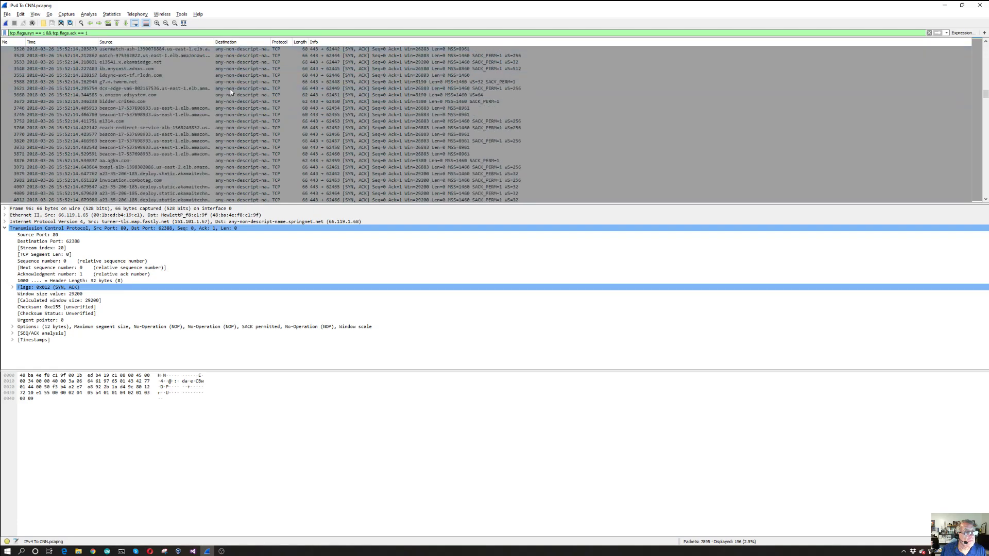
{"action": "scroll", "coordinate": [211, 101], "scroll_direction": "down", "scroll_amount": 8}
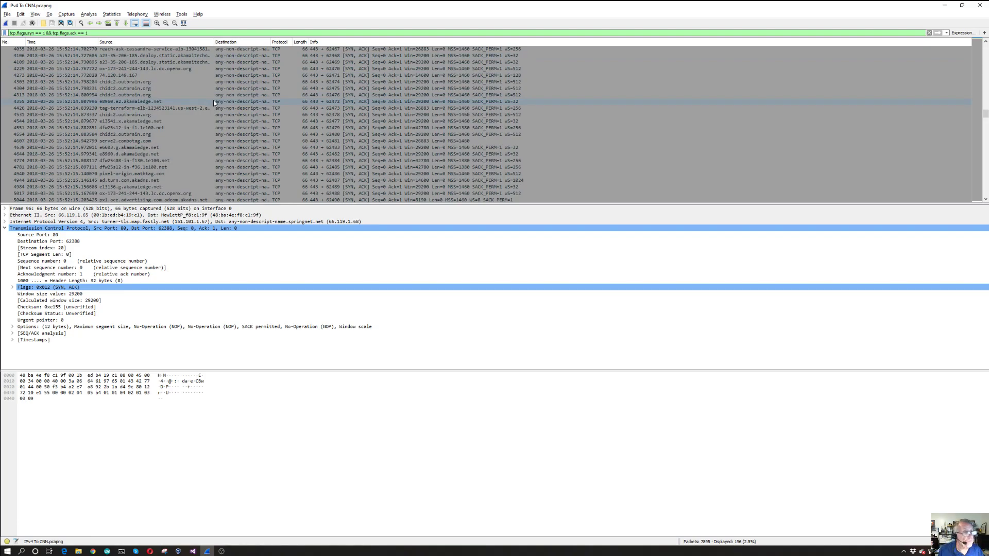
{"action": "scroll", "coordinate": [200, 104], "scroll_direction": "up", "scroll_amount": 10}
{"action": "scroll", "coordinate": [200, 103], "scroll_direction": "up", "scroll_amount": 7}
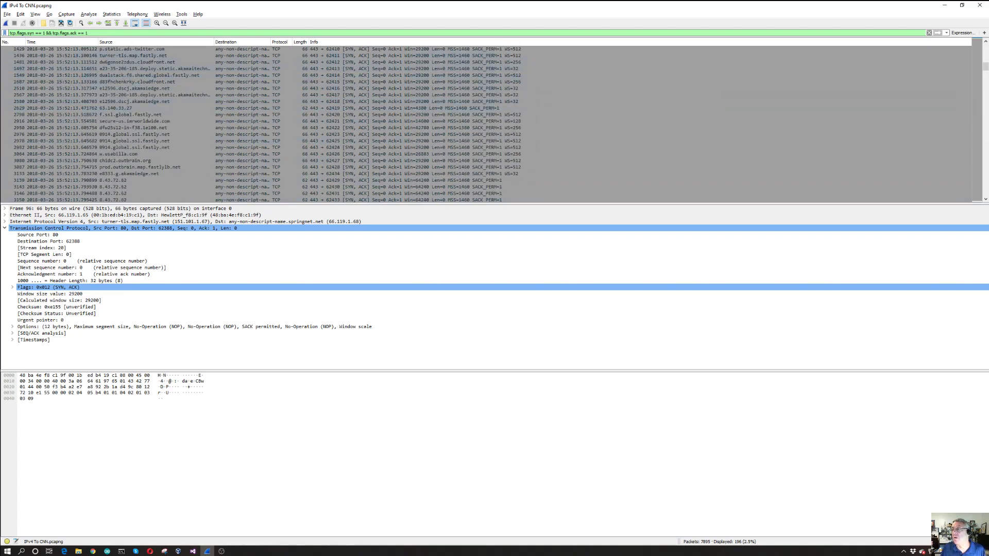
{"action": "scroll", "coordinate": [985, 75], "scroll_direction": "up", "scroll_amount": 7}
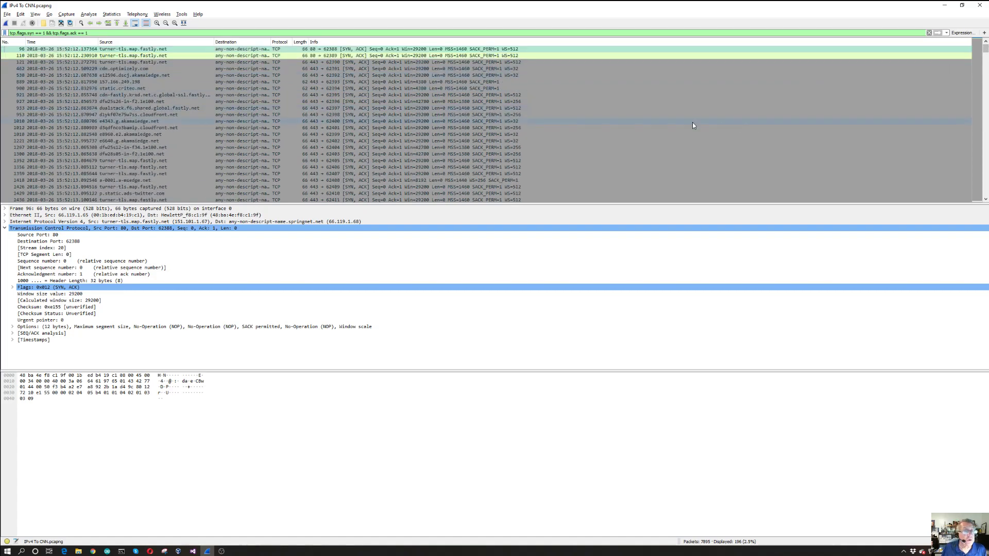